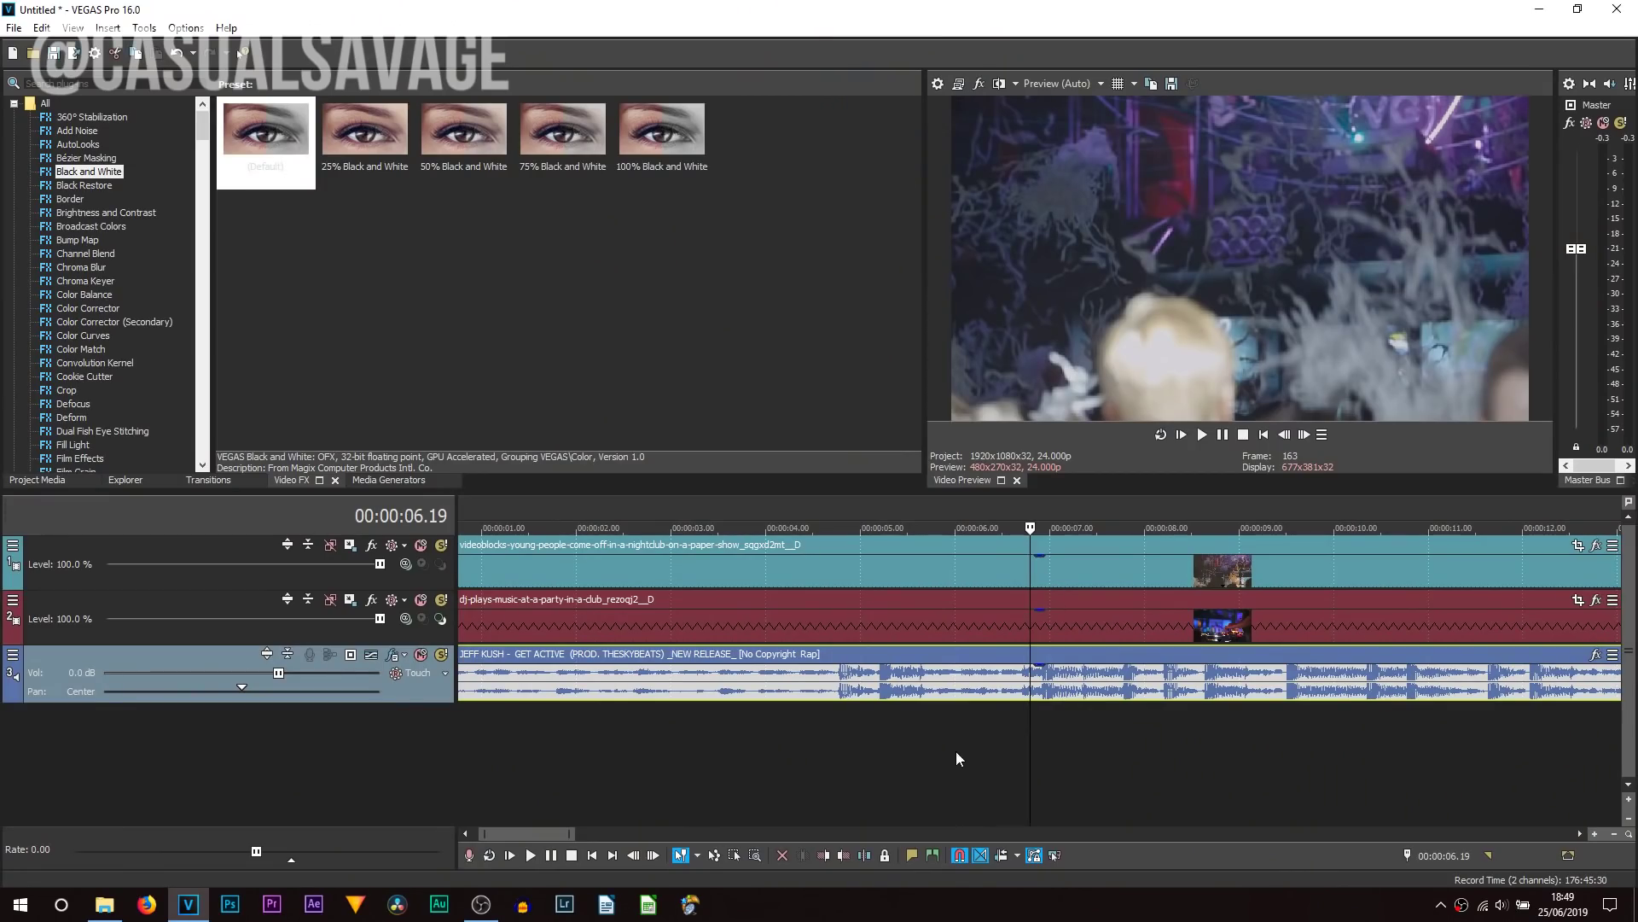
pyautogui.scroll(-5, 791, 760)
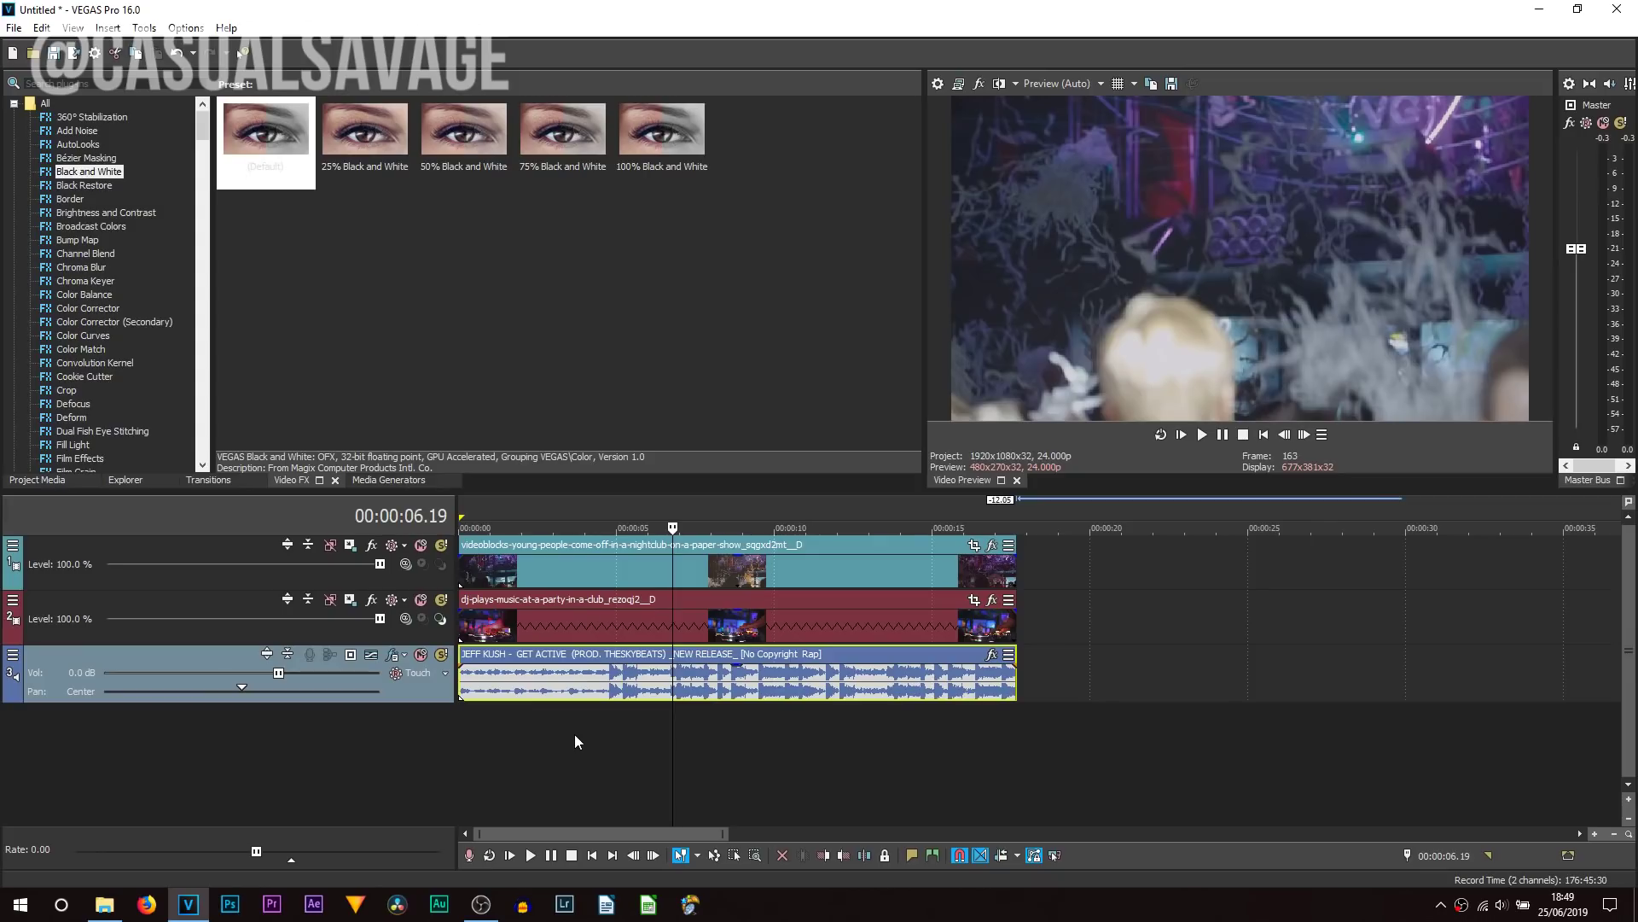
pyautogui.click(576, 734)
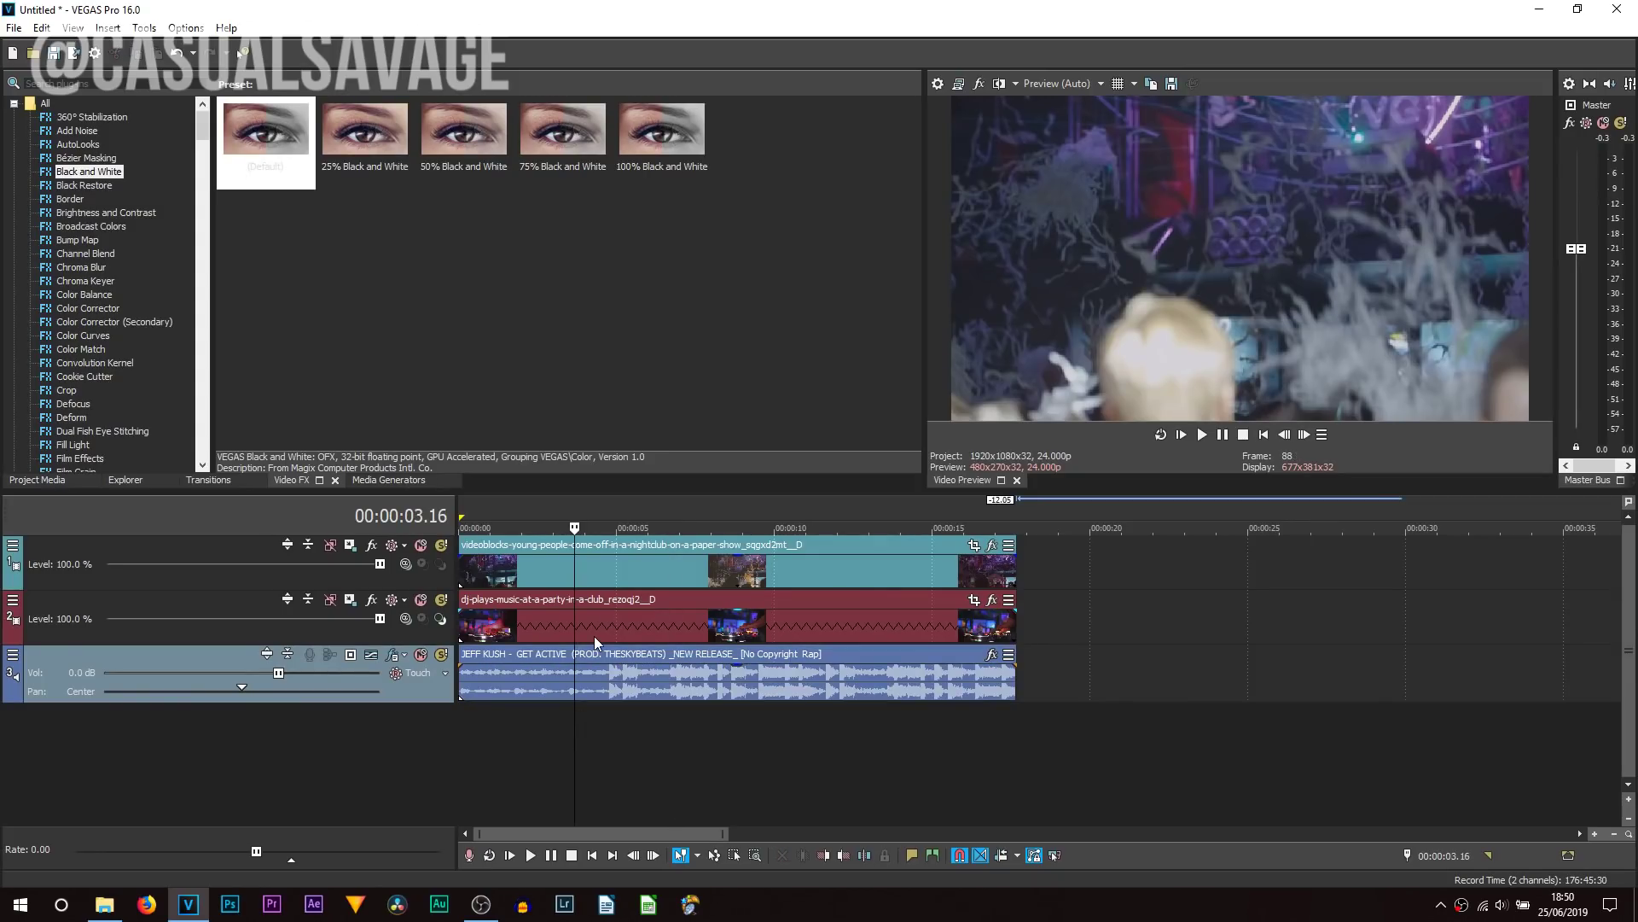
pyautogui.click(590, 630)
pyautogui.moveTo(628, 630); pyautogui.dragTo(581, 691)
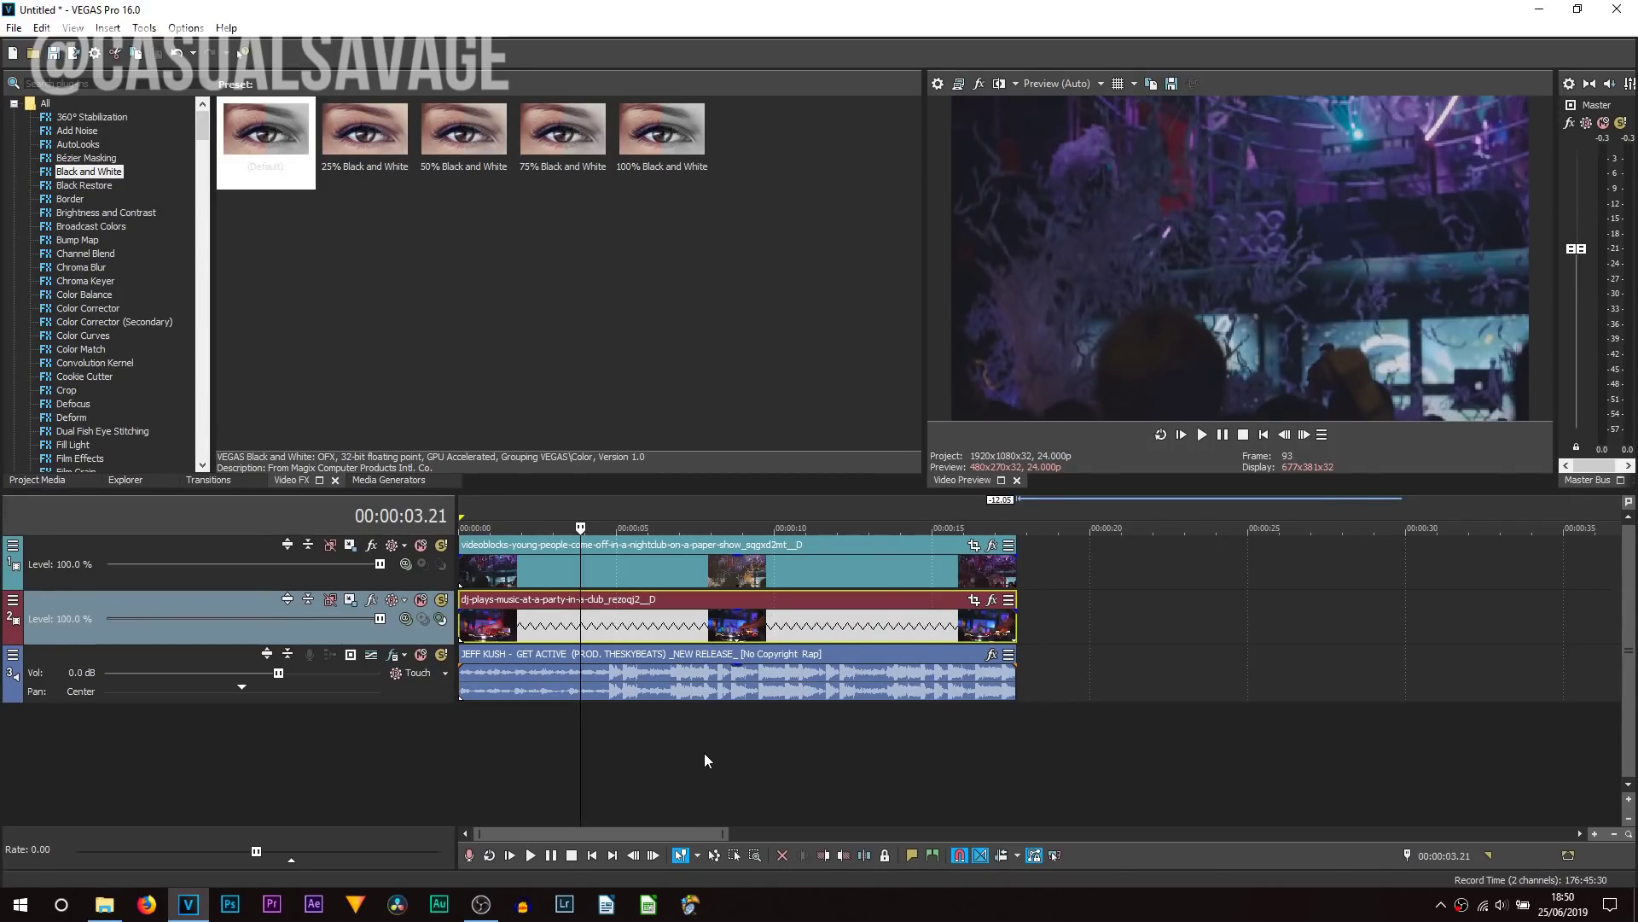
pyautogui.click(607, 689)
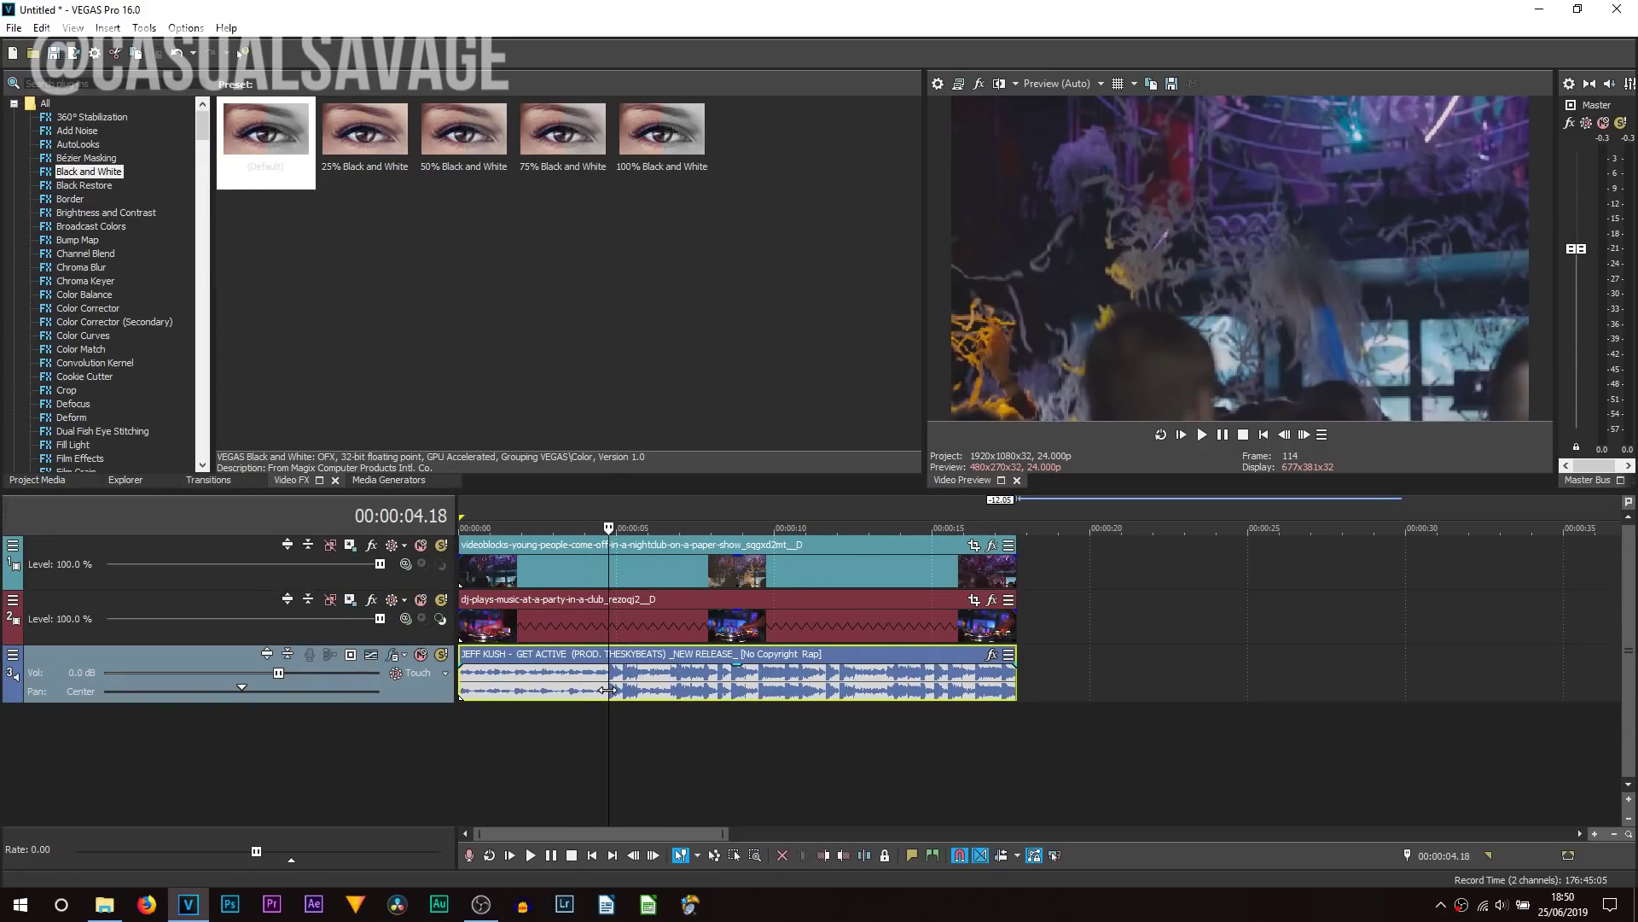
pyautogui.click(567, 727)
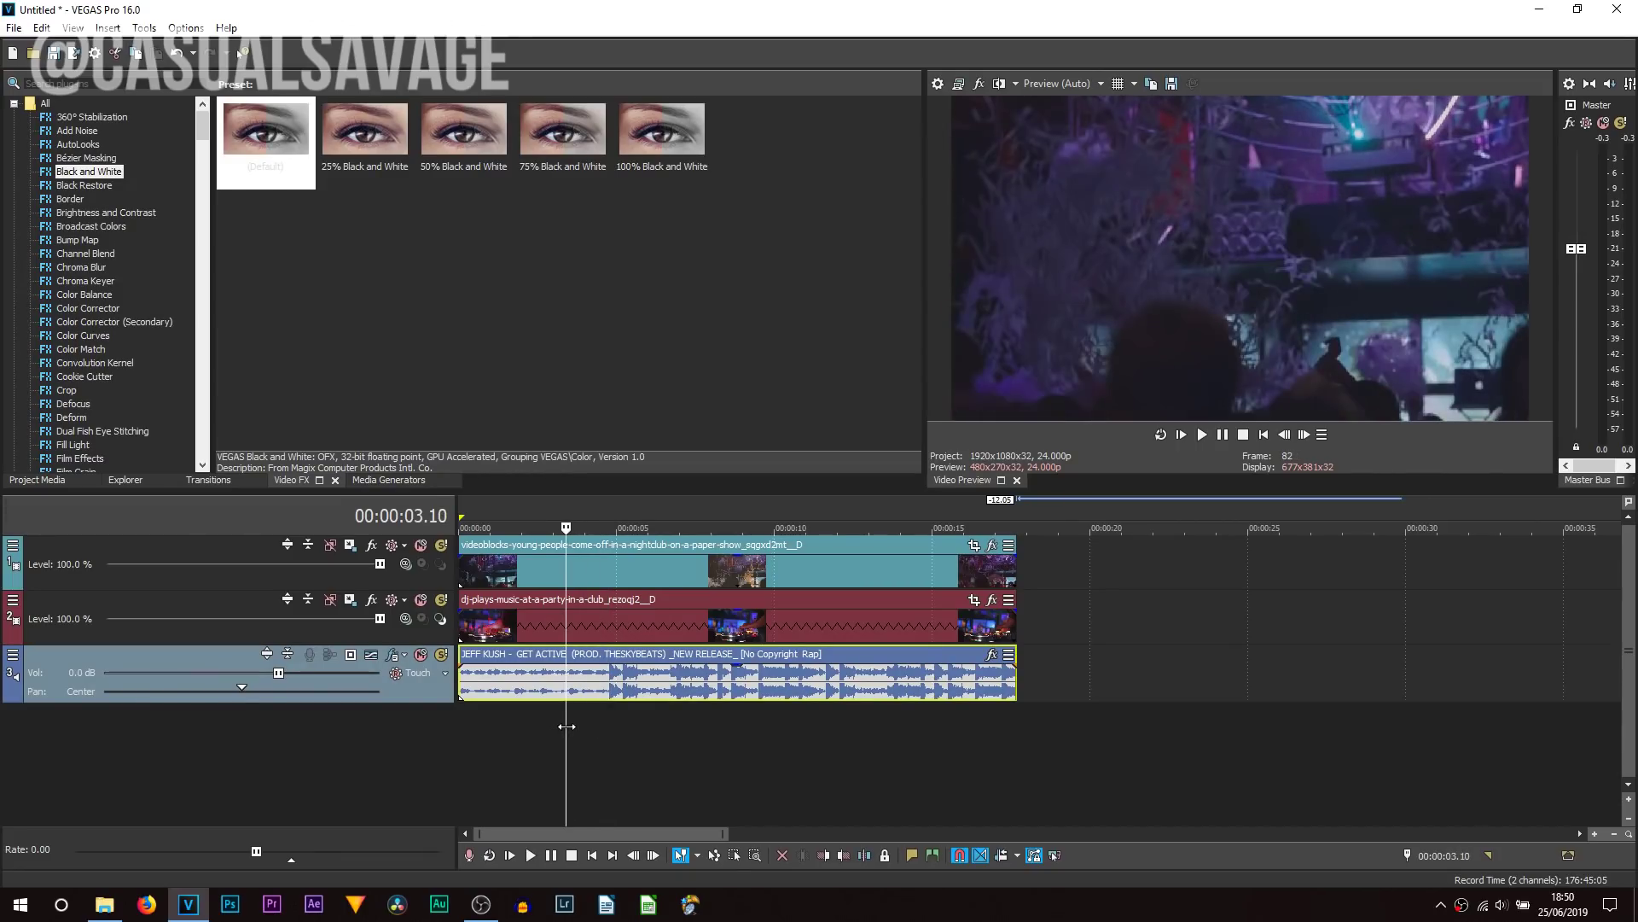
pyautogui.click(1216, 439)
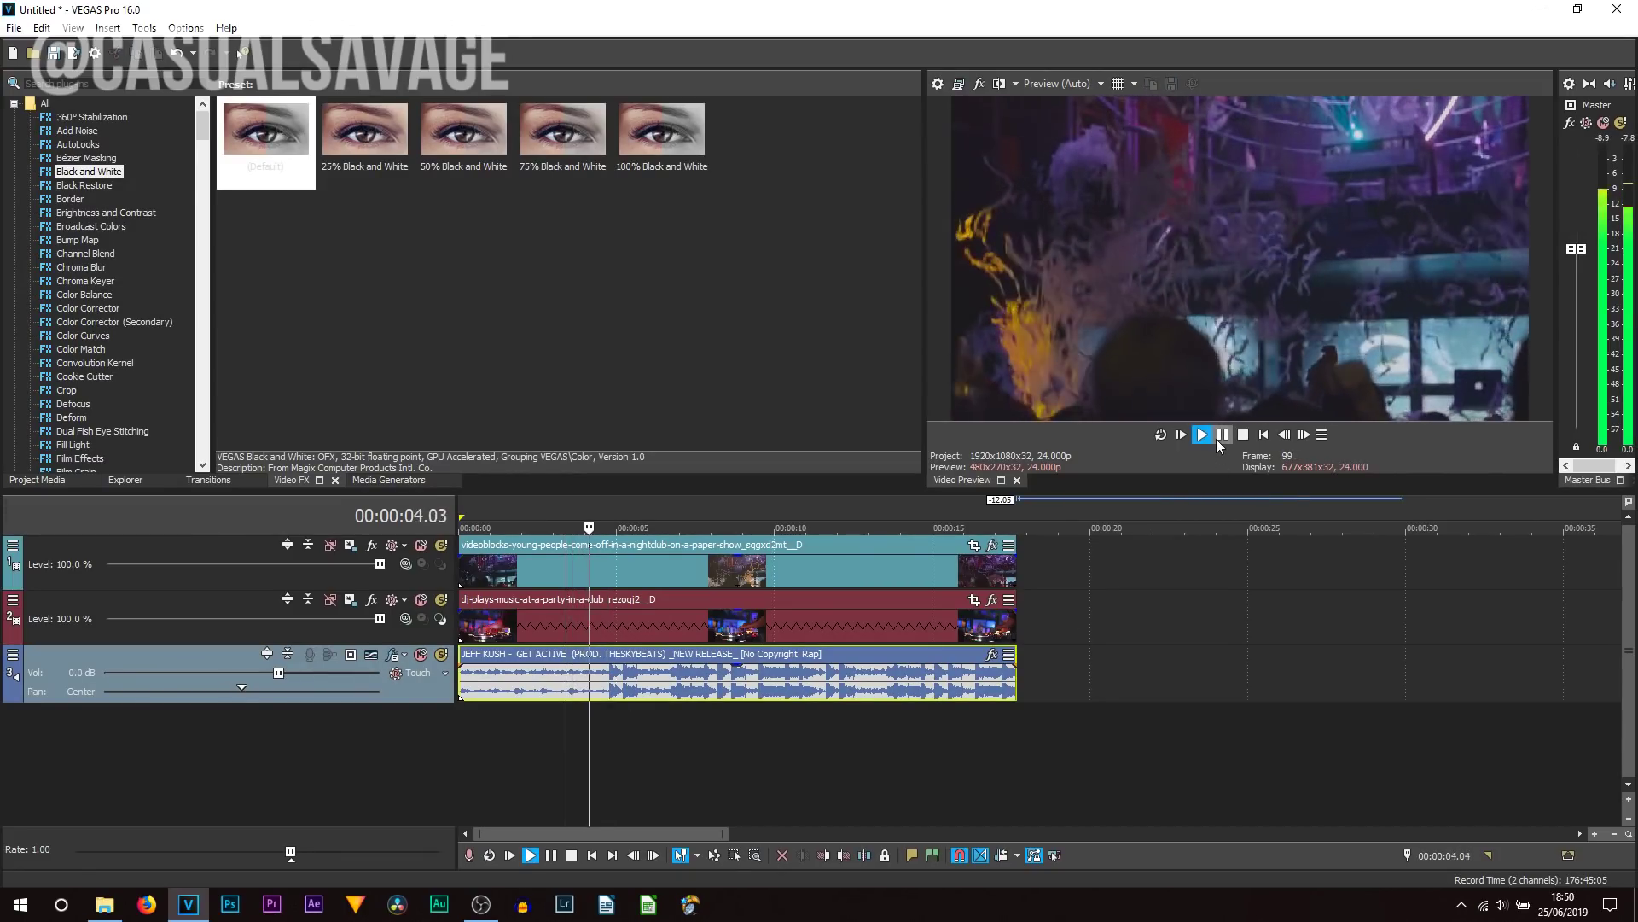
pyautogui.click(1219, 440)
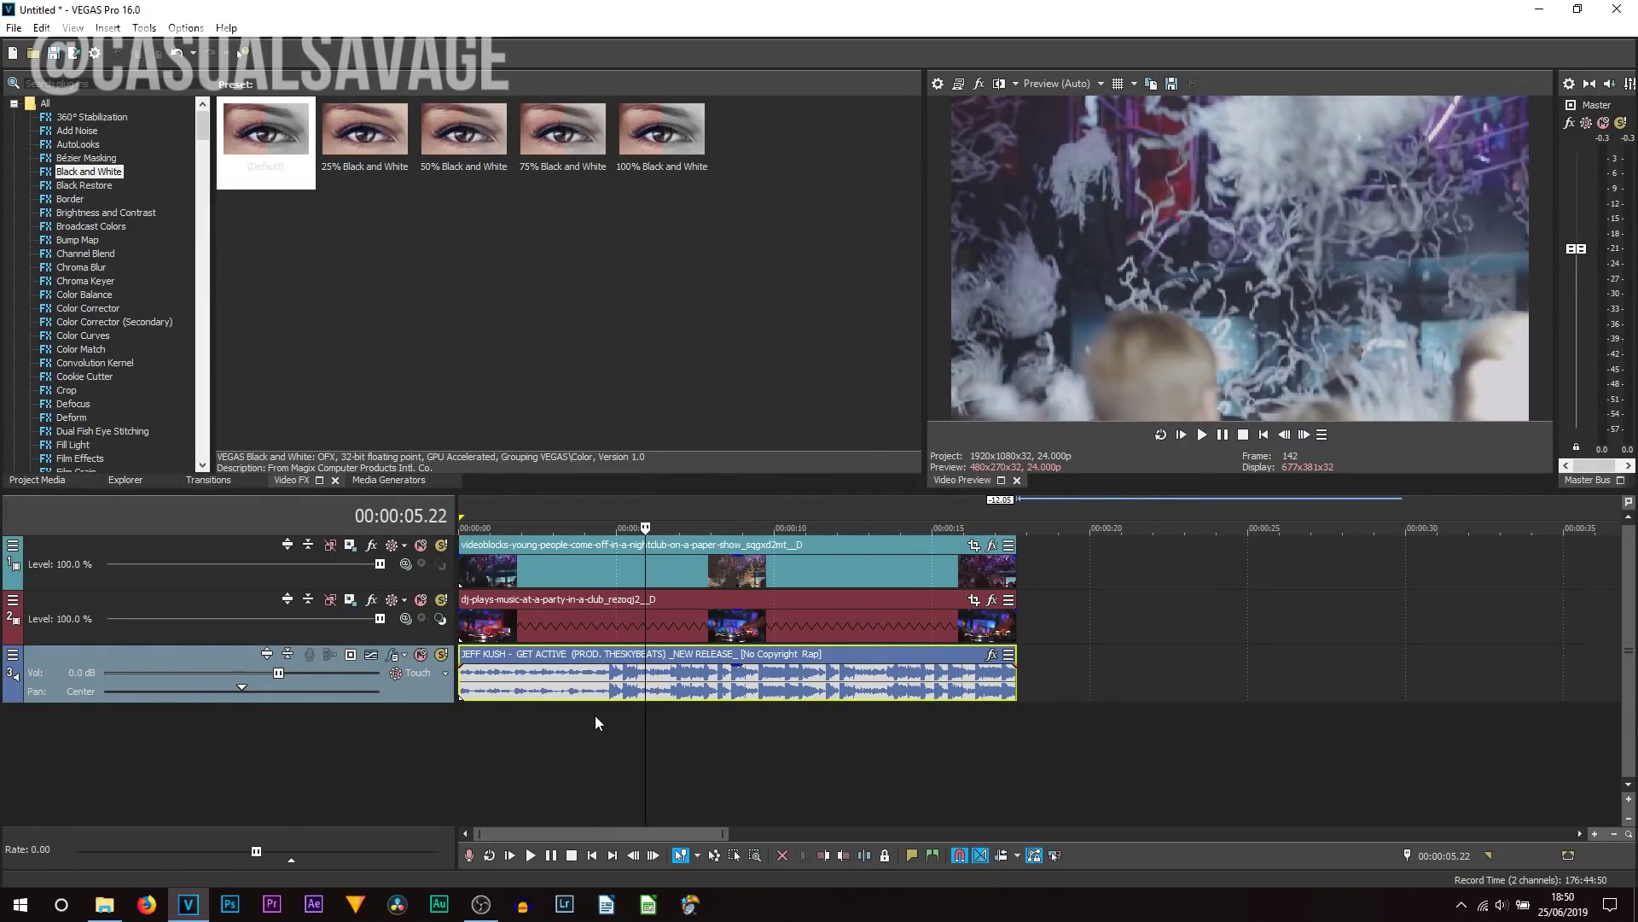
pyautogui.moveTo(596, 715); pyautogui.dragTo(653, 732)
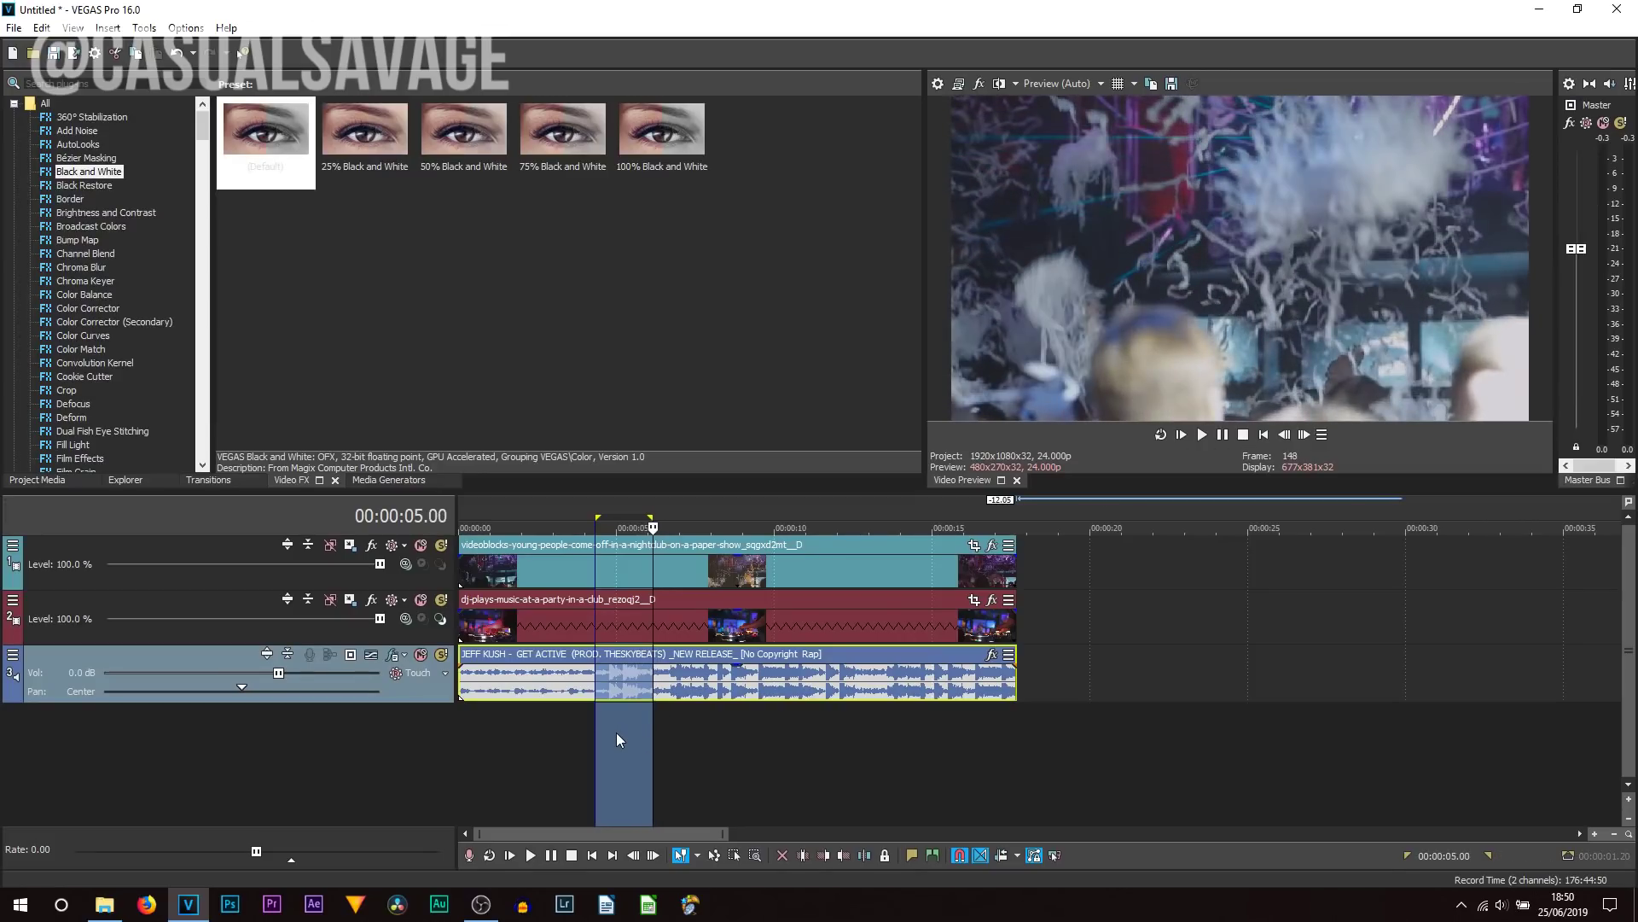
# Step: Preview the music from about 6 seconds to find where the beat falls
pyautogui.click(616, 732)
pyautogui.click(653, 709)
pyautogui.scroll(3, 695, 702)
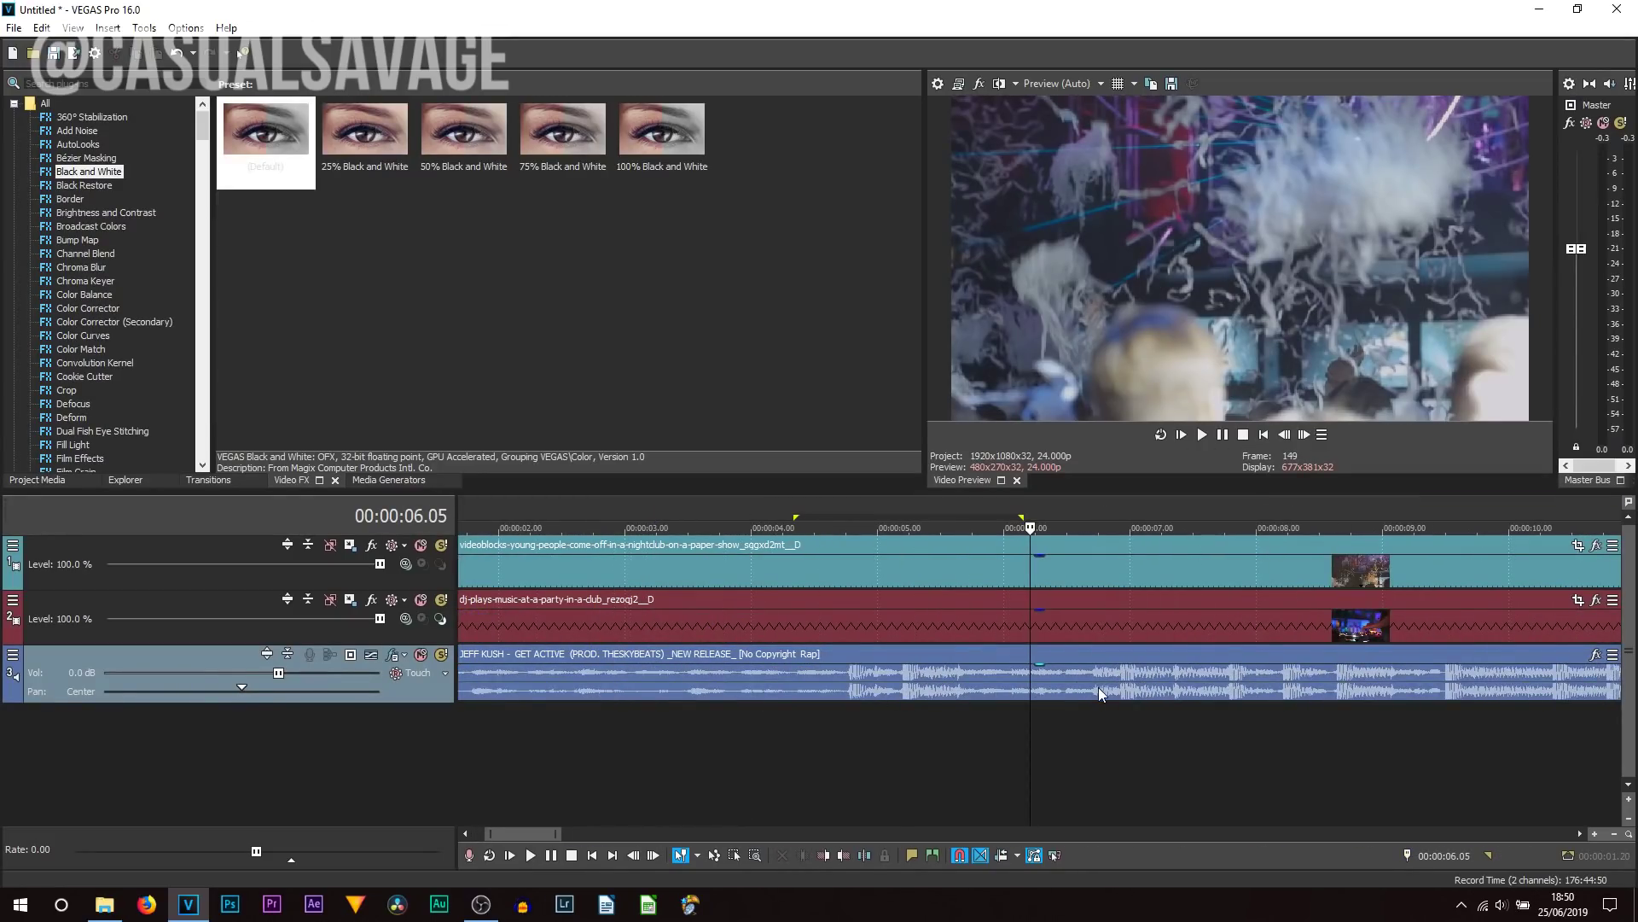
pyautogui.click(1098, 688)
pyautogui.scroll(-3, 1080, 693)
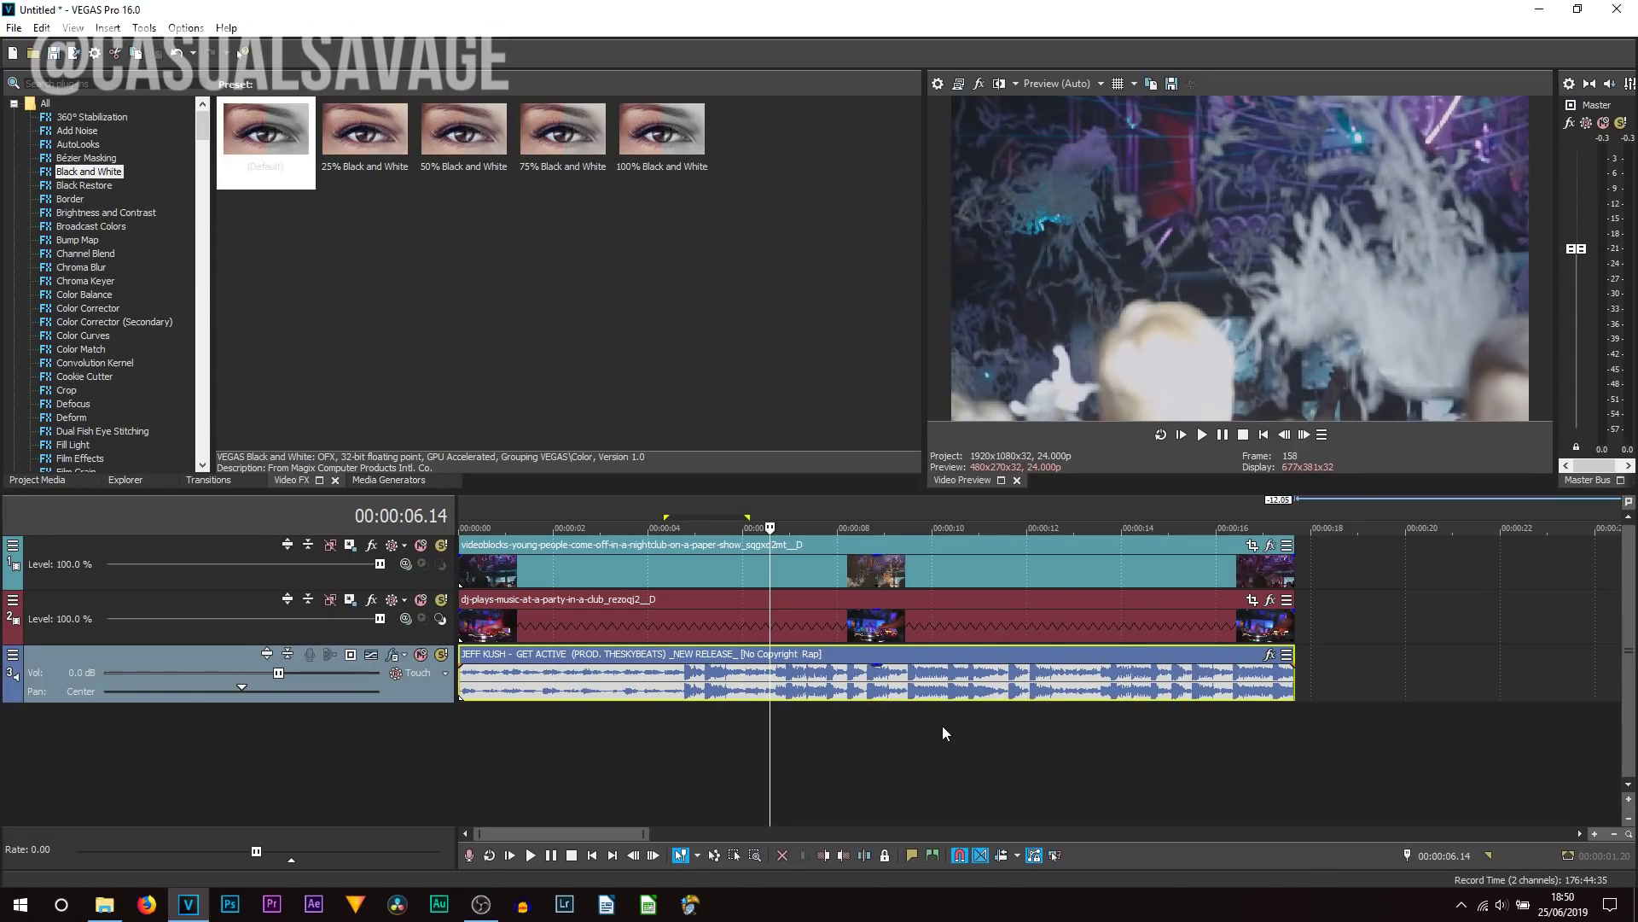
pyautogui.click(1224, 435)
pyautogui.click(1223, 435)
pyautogui.scroll(3, 1180, 753)
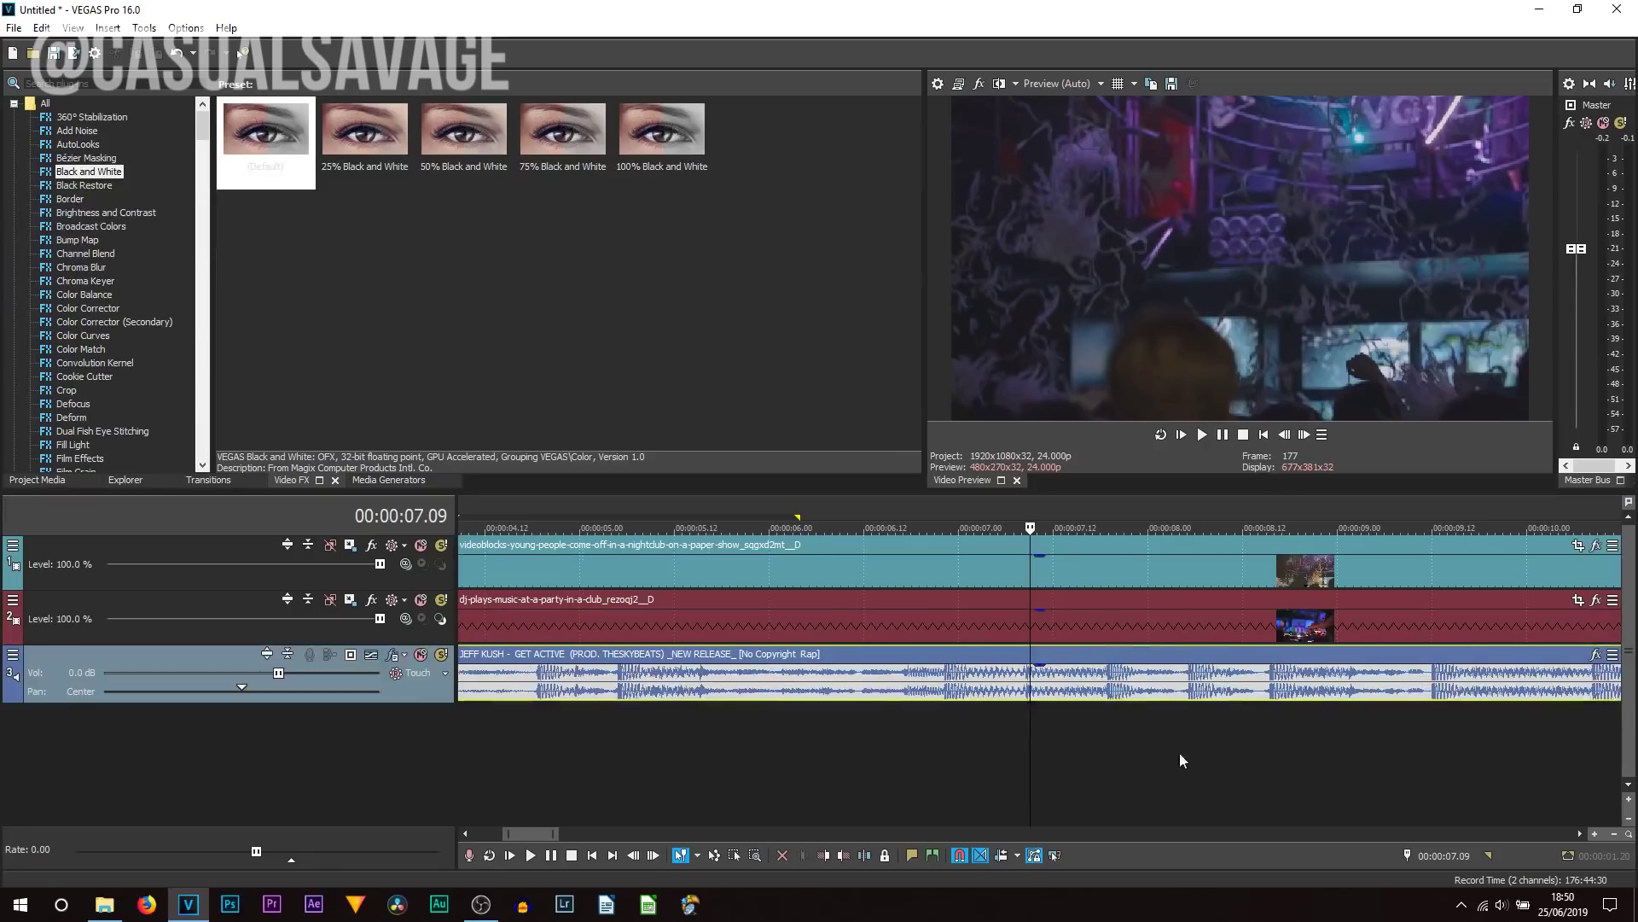
pyautogui.click(798, 783)
pyautogui.press('space')
pyautogui.press('space')
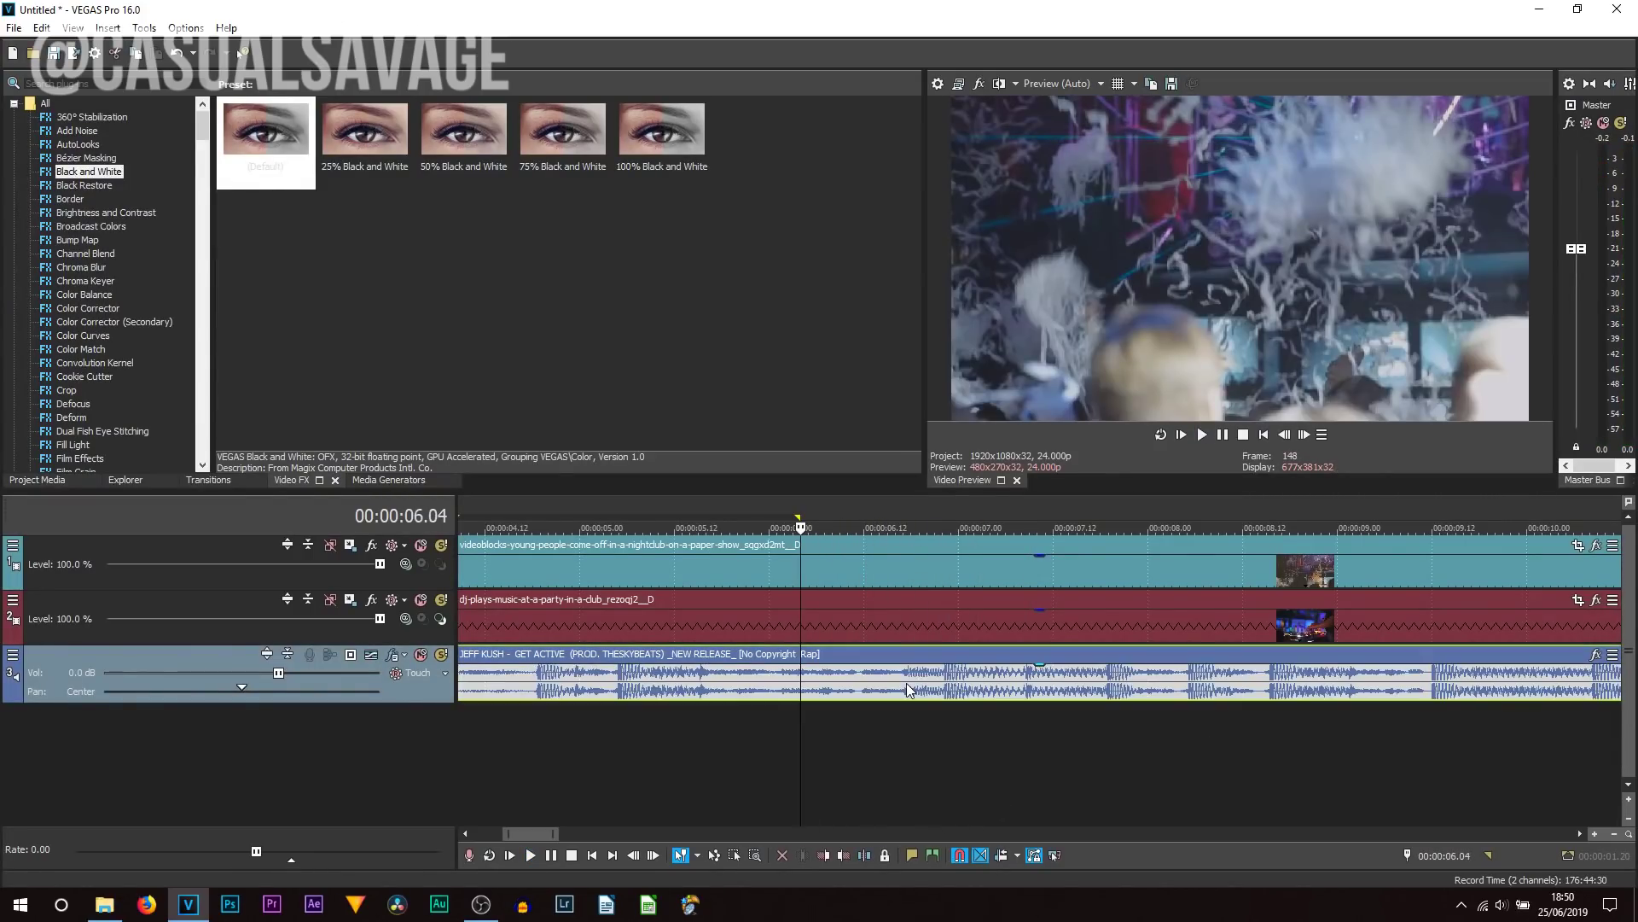
# Step: Drop beat markers at 00:00:06.22 and 00:00:07.18
pyautogui.press('space')
pyautogui.click(943, 687)
pyautogui.press('m')
pyautogui.scroll(-3, 965, 701)
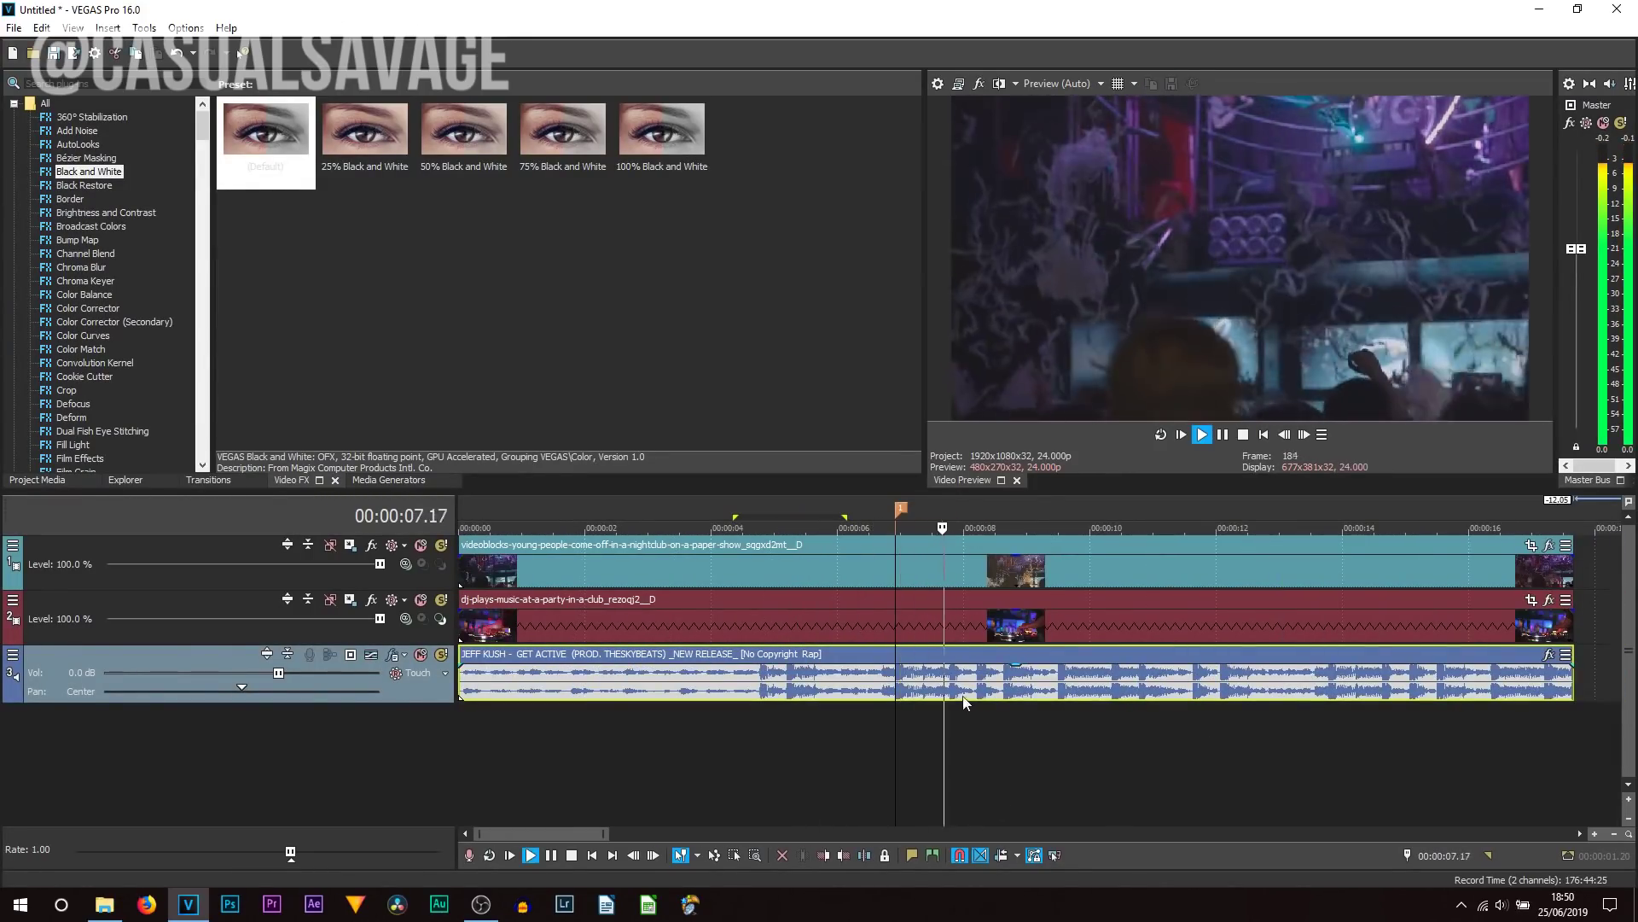
pyautogui.scroll(3, 1024, 698)
pyautogui.press('space')
pyautogui.click(1157, 689)
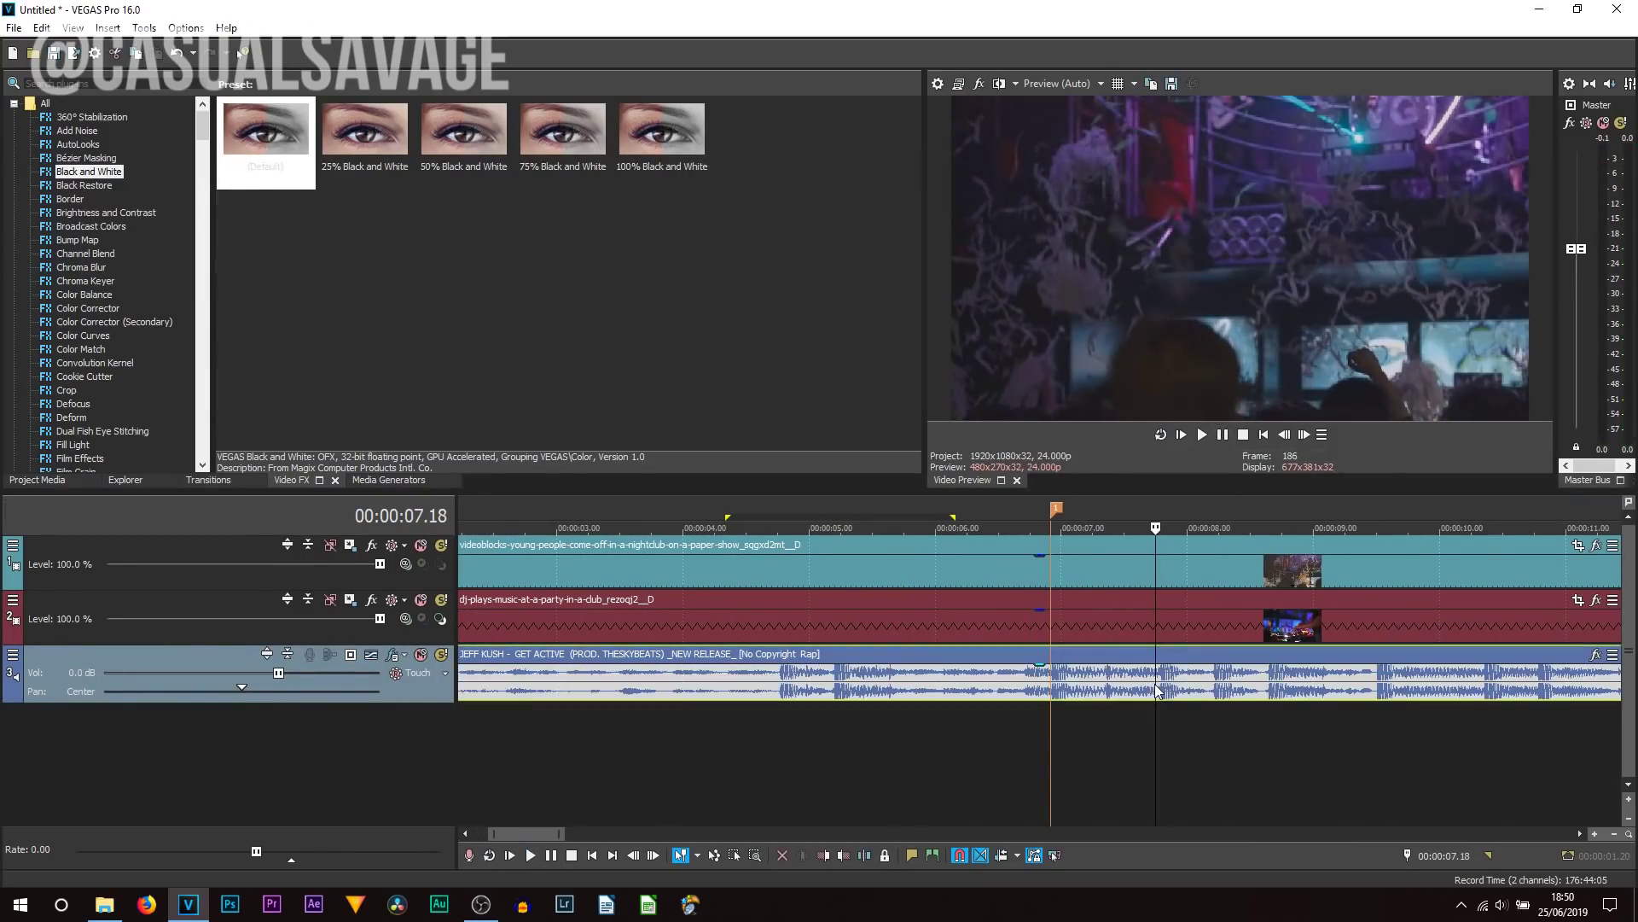
pyautogui.press('m')
pyautogui.scroll(-3, 1157, 683)
# Step: Add three more beat markers during playback, the last near 00:00:09.11
pyautogui.press('space')
pyautogui.press('m')
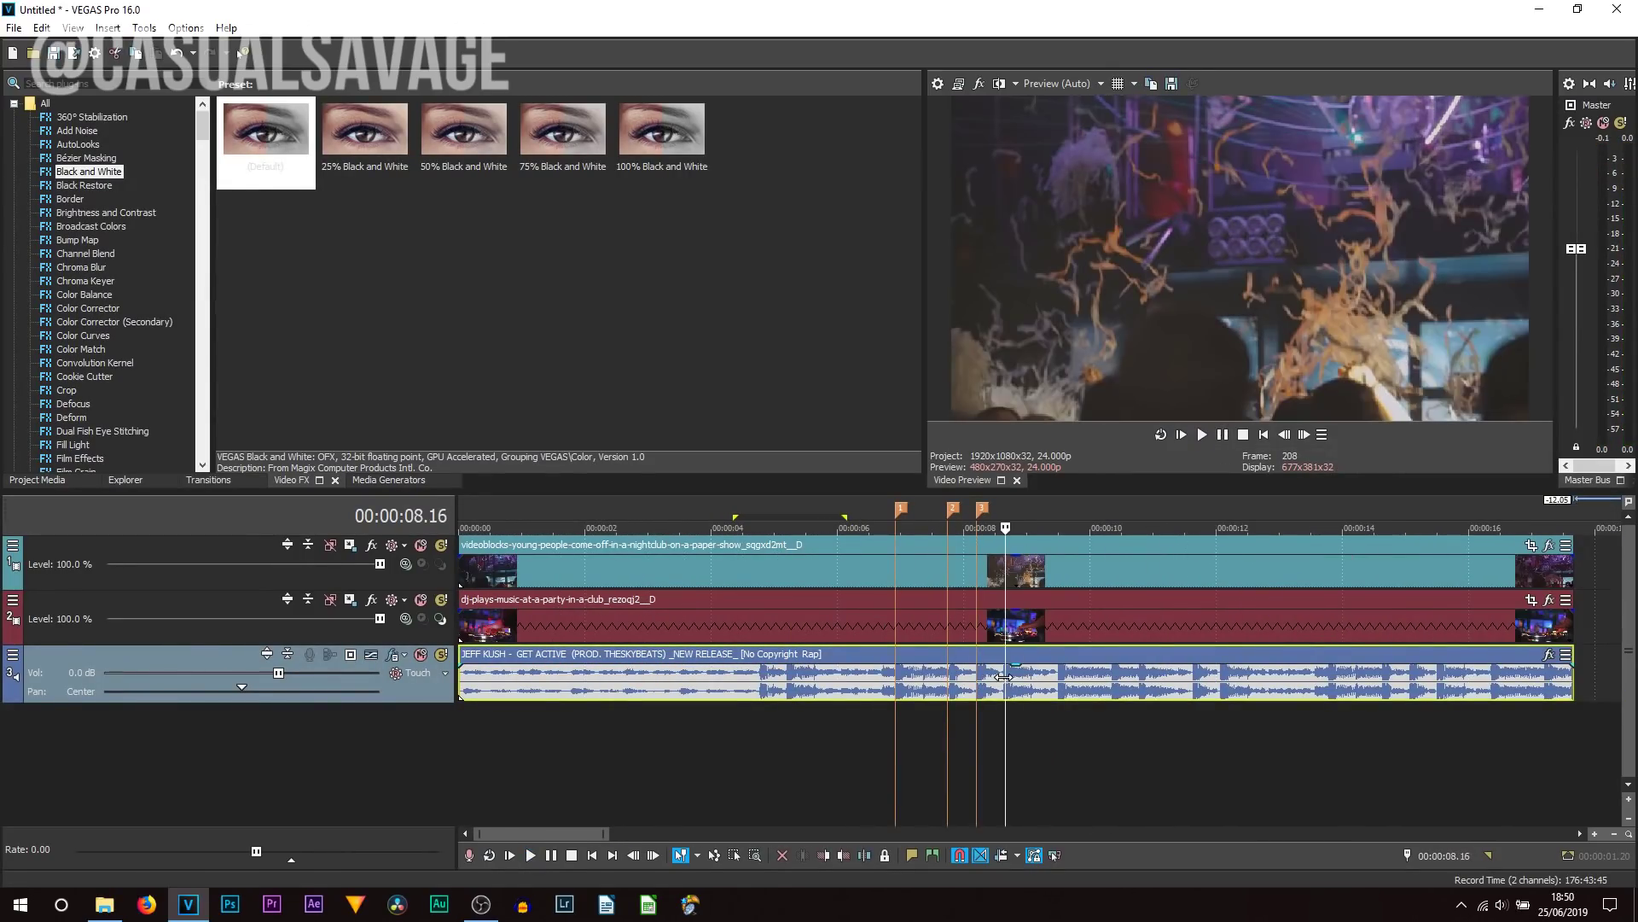
pyautogui.press('m')
pyautogui.press('space')
pyautogui.scroll(3, 1058, 674)
pyautogui.press('m')
pyautogui.scroll(-3, 938, 648)
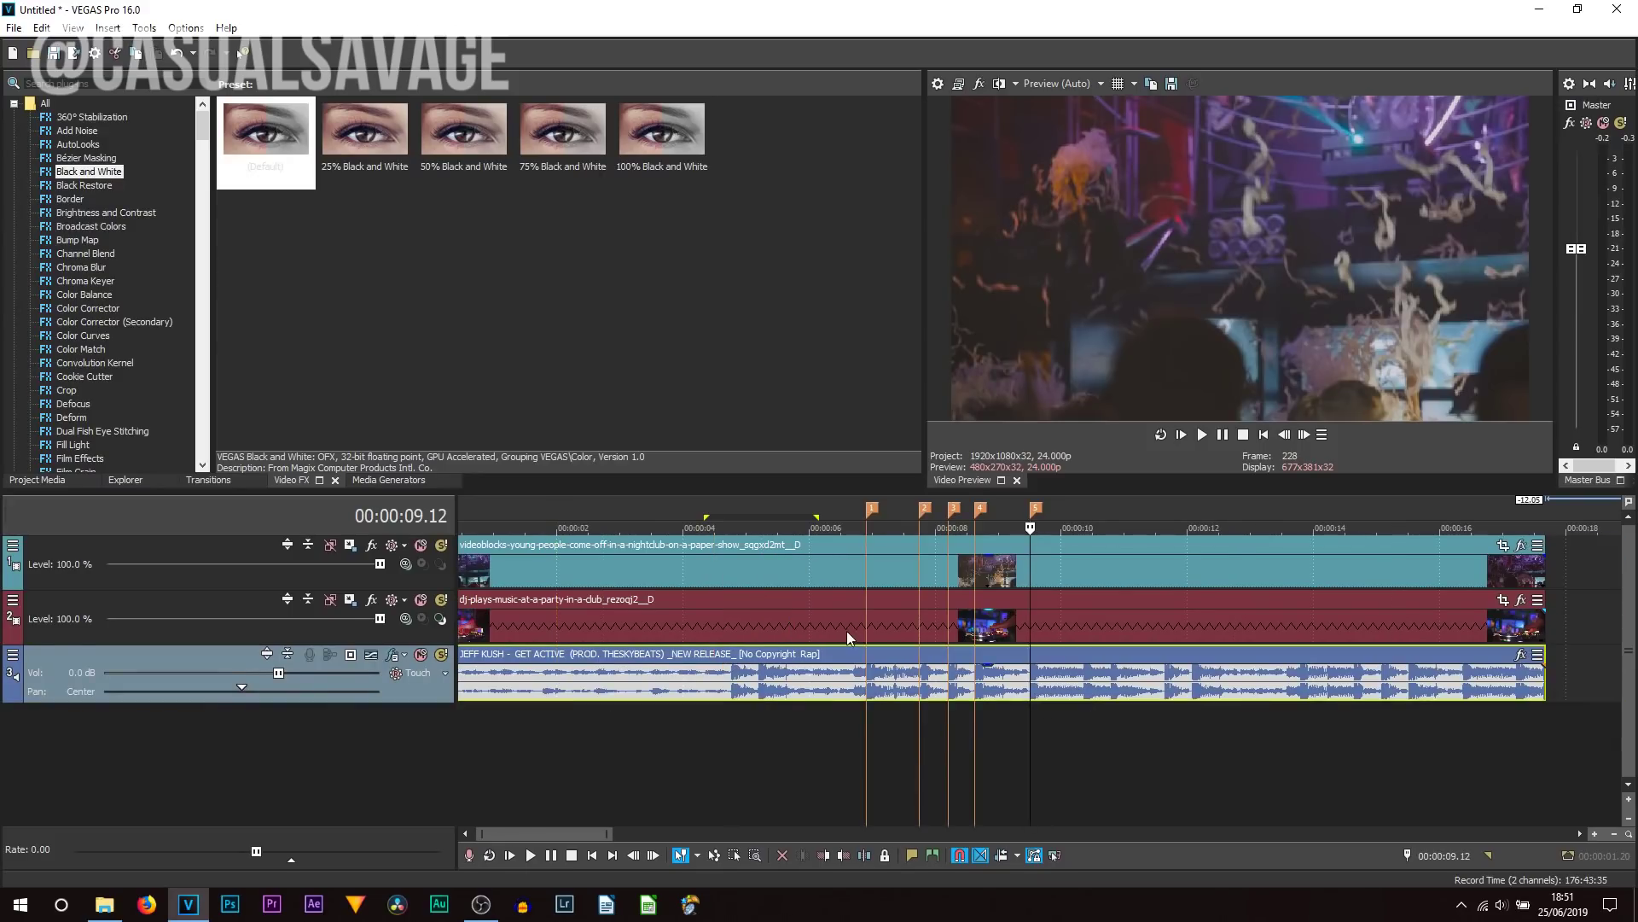
pyautogui.click(866, 632)
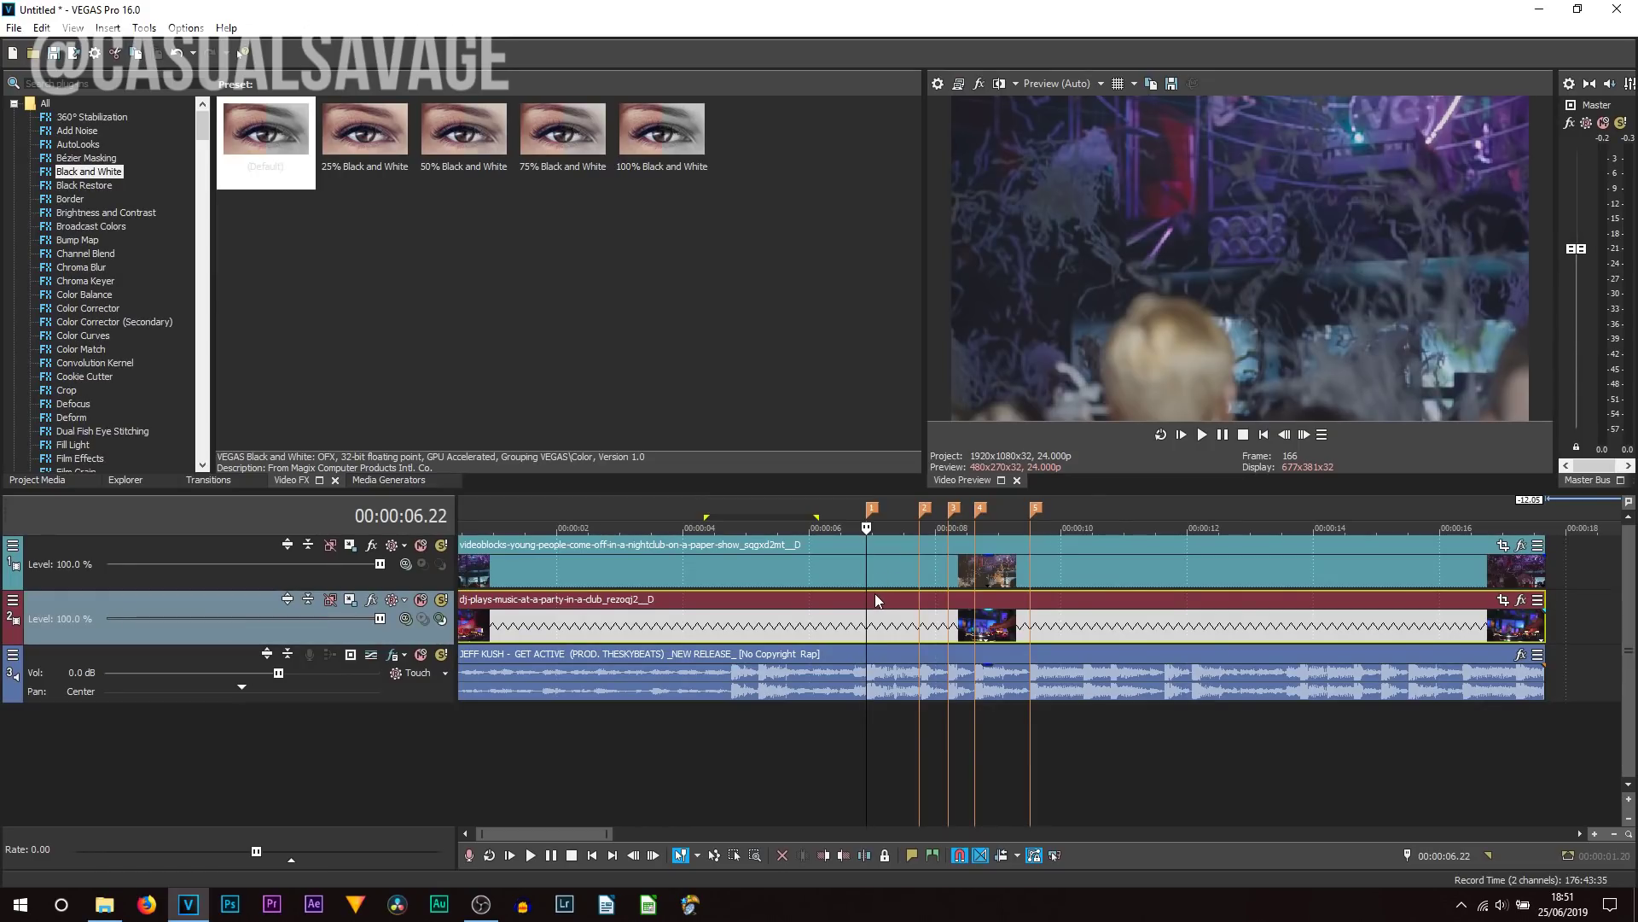
# Step: Split the top-track crowd clip with S at the 6.22-second first beat marker
pyautogui.click(864, 574)
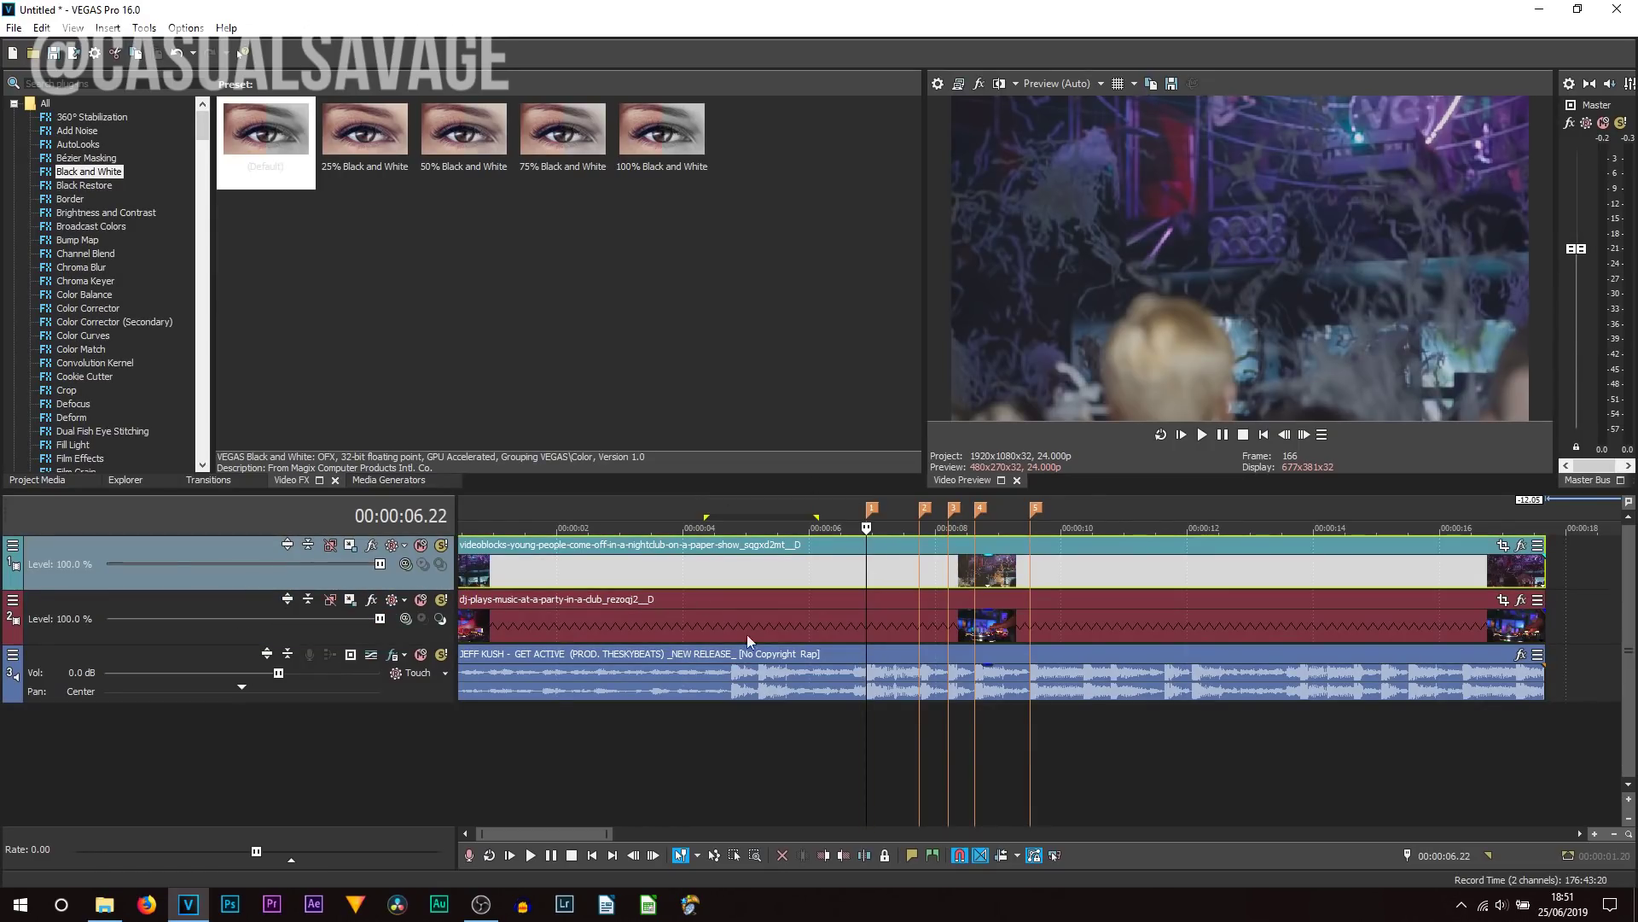
pyautogui.scroll(-5, 807, 626)
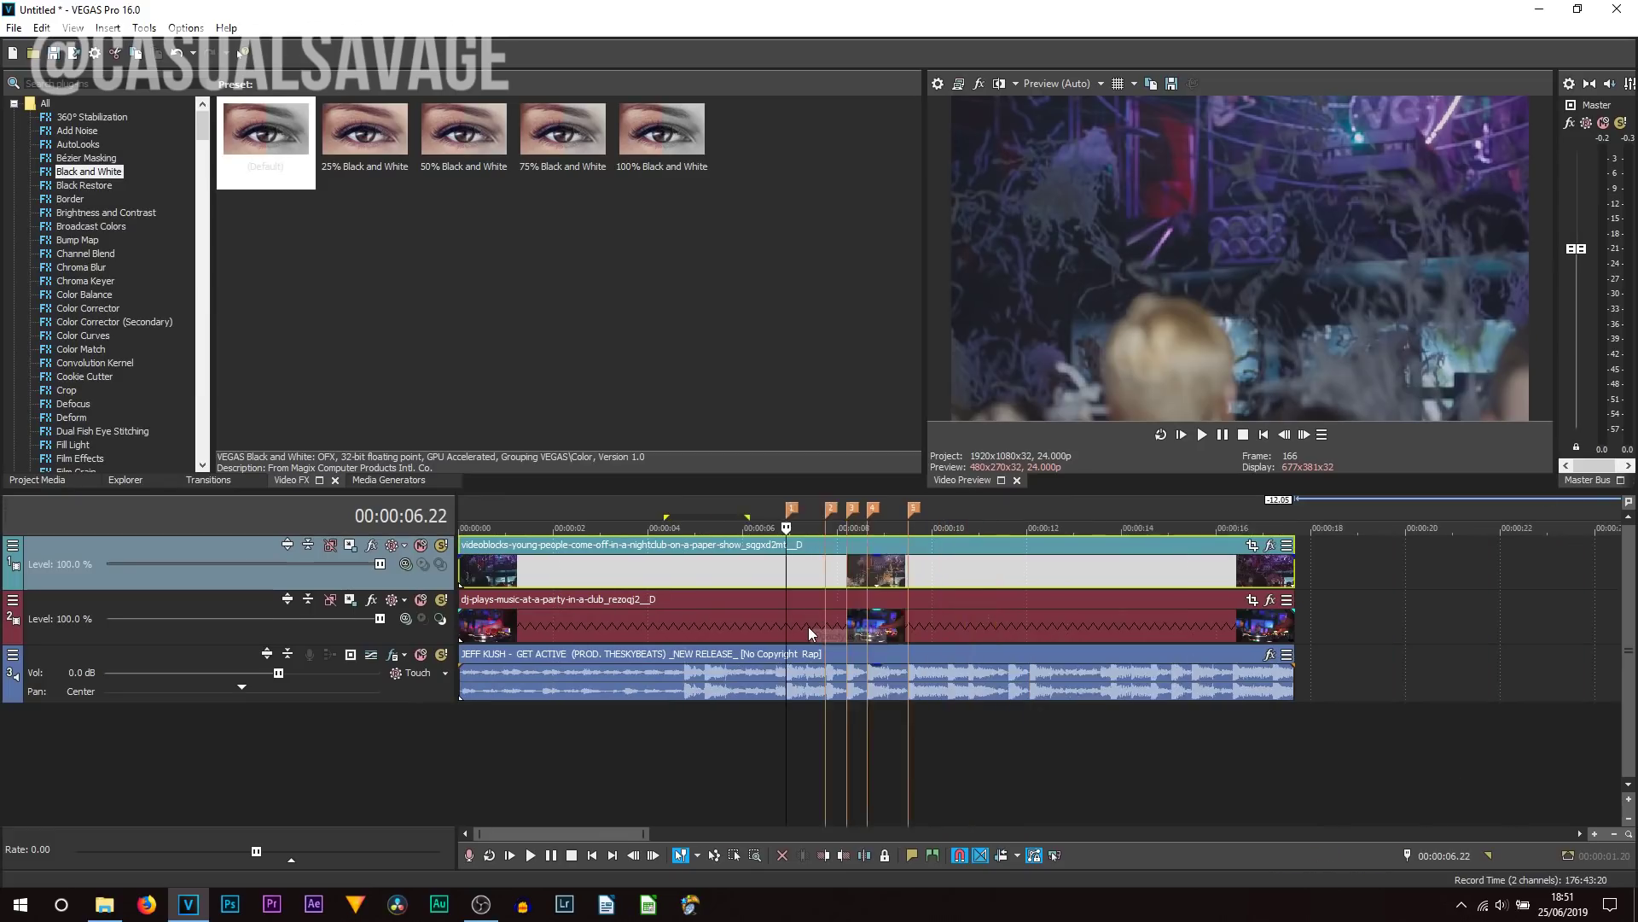
pyautogui.scroll(5, 872, 649)
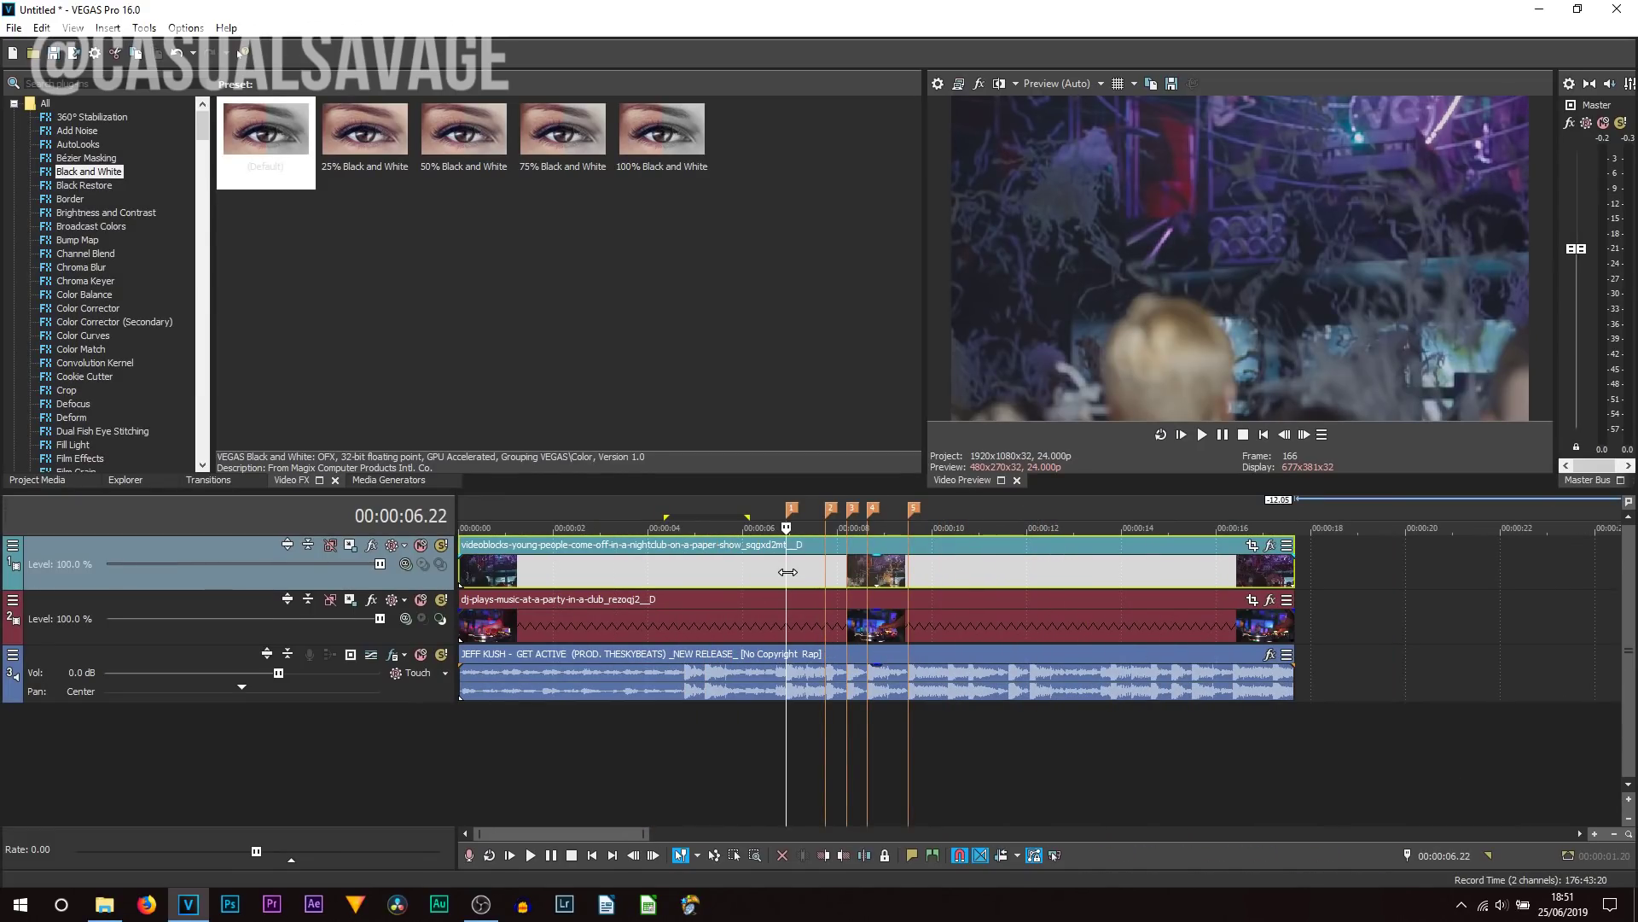
pyautogui.press('s')
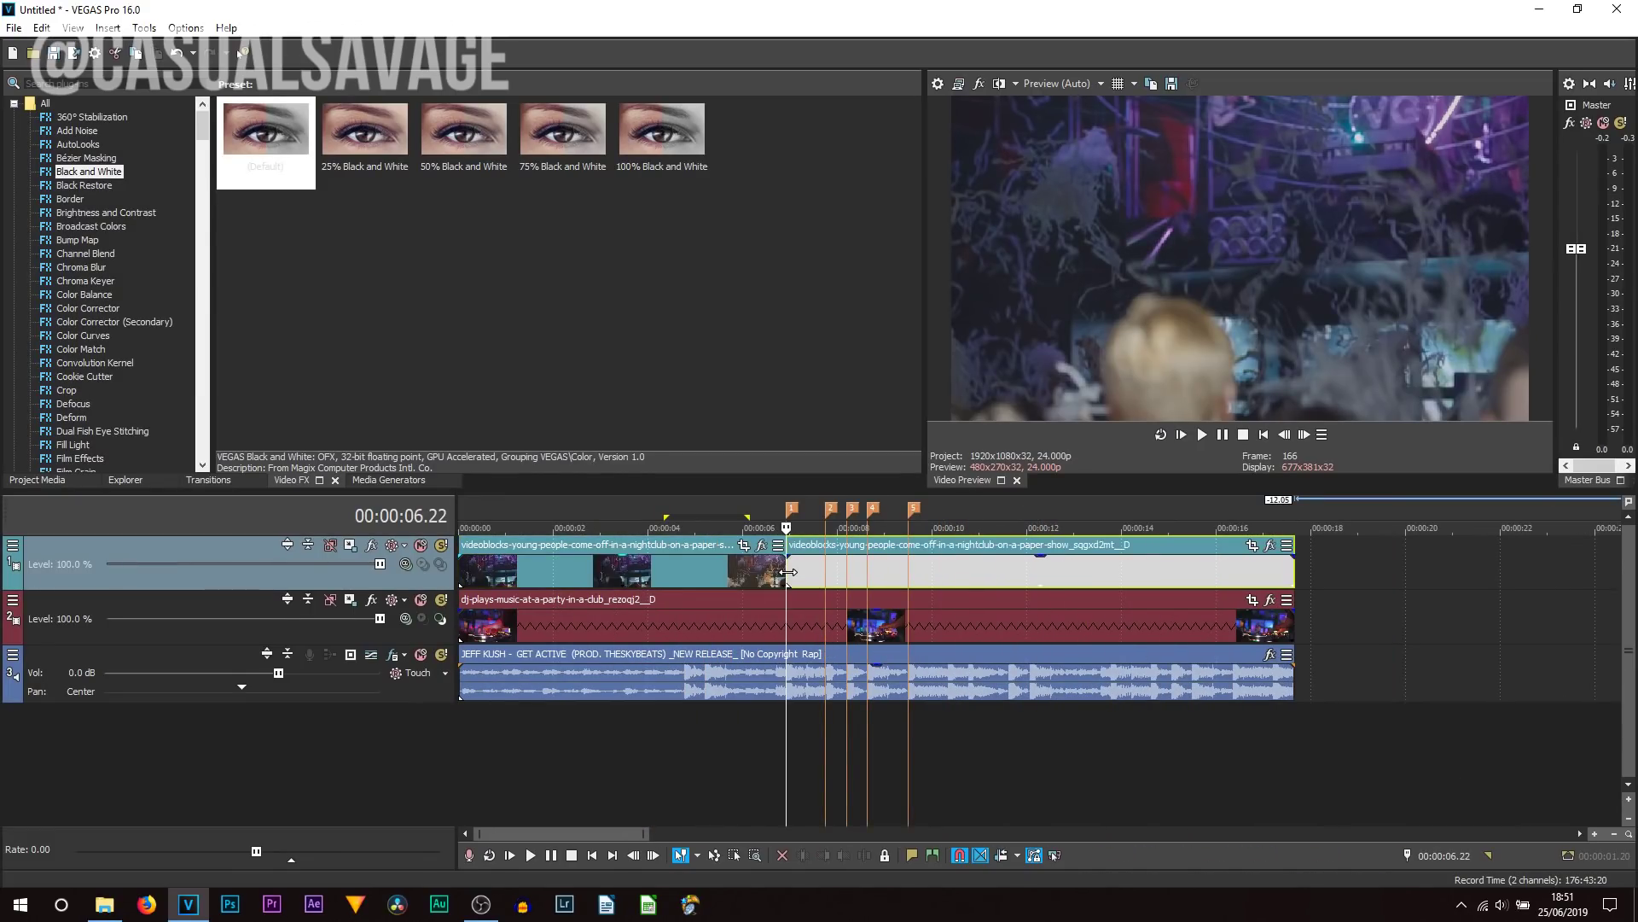
pyautogui.click(1269, 537)
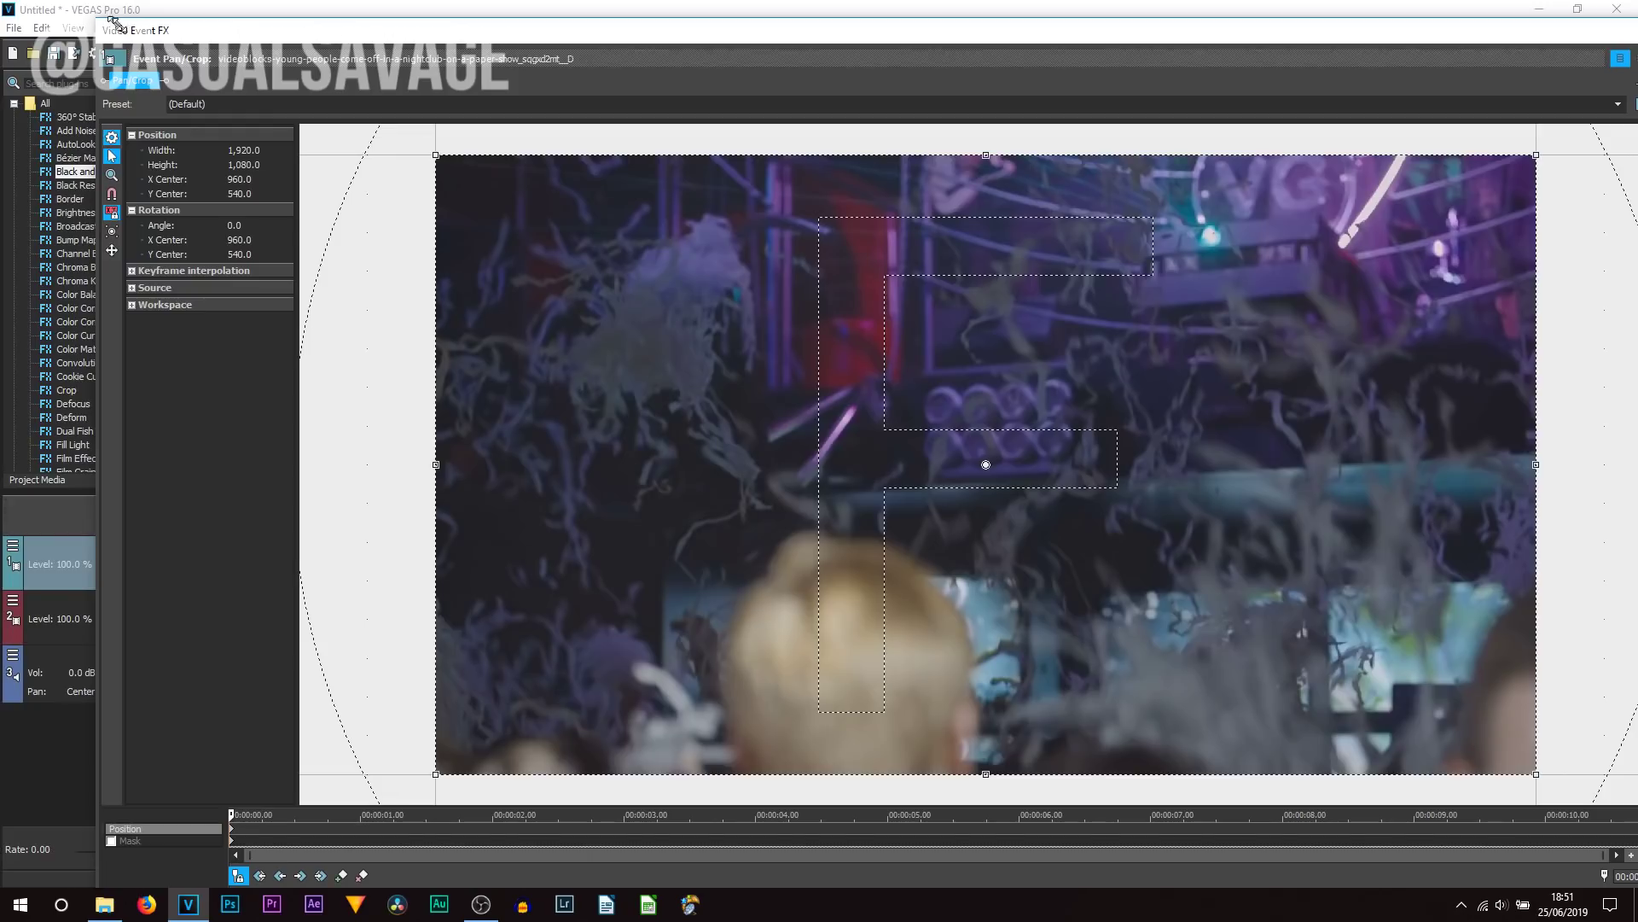
# Step: In Event Pan/Crop, enable Size About Center and enlarge the frame to 2358.2 x 1326.5
pyautogui.moveTo(114, 21)
pyautogui.mouseDown()
pyautogui.moveTo(606, 272)
pyautogui.moveTo(782, 278)
pyautogui.moveTo(1019, 381)
pyautogui.moveTo(648, 231)
pyautogui.moveTo(243, 18)
pyautogui.moveTo(93, 17)
pyautogui.mouseUp()
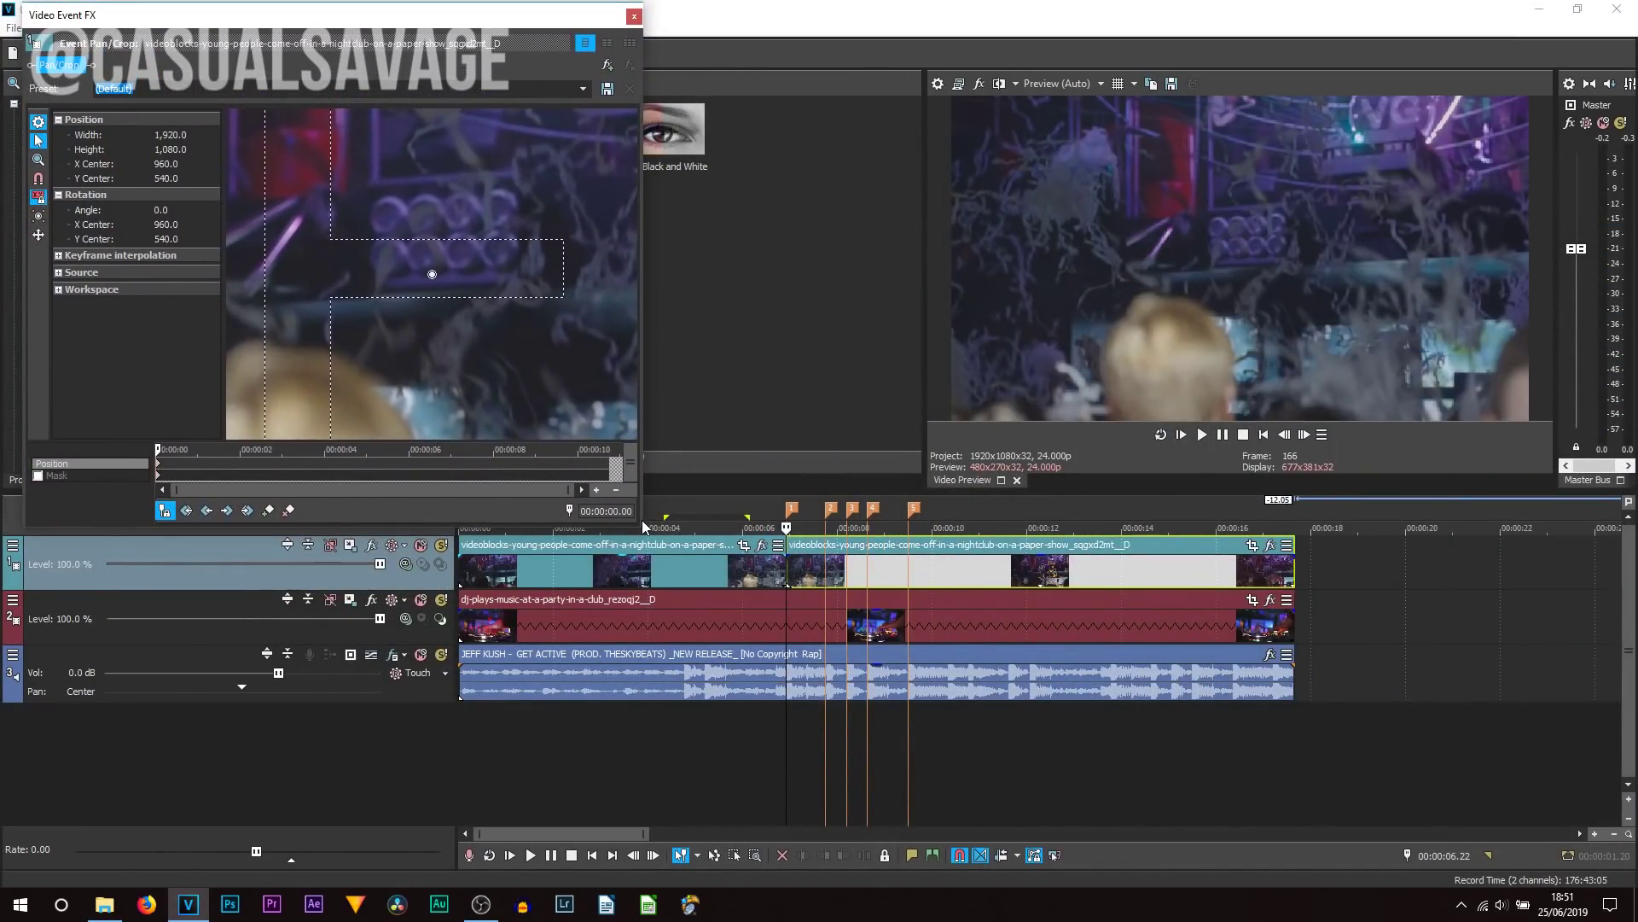
pyautogui.moveTo(642, 528); pyautogui.dragTo(835, 569)
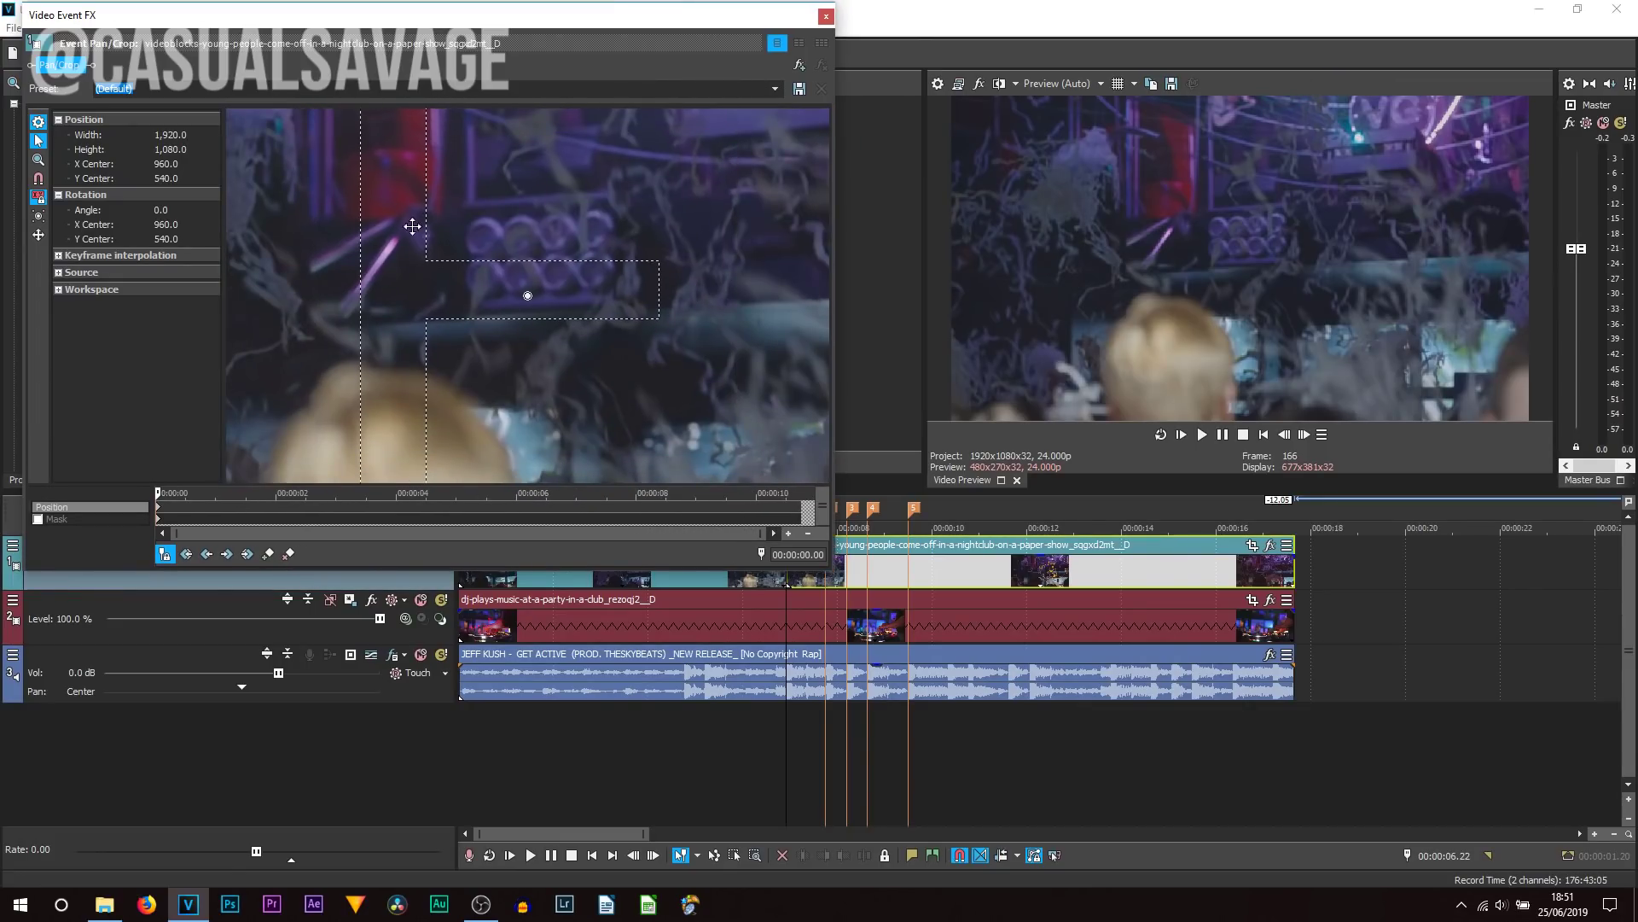
pyautogui.scroll(-4, 634, 374)
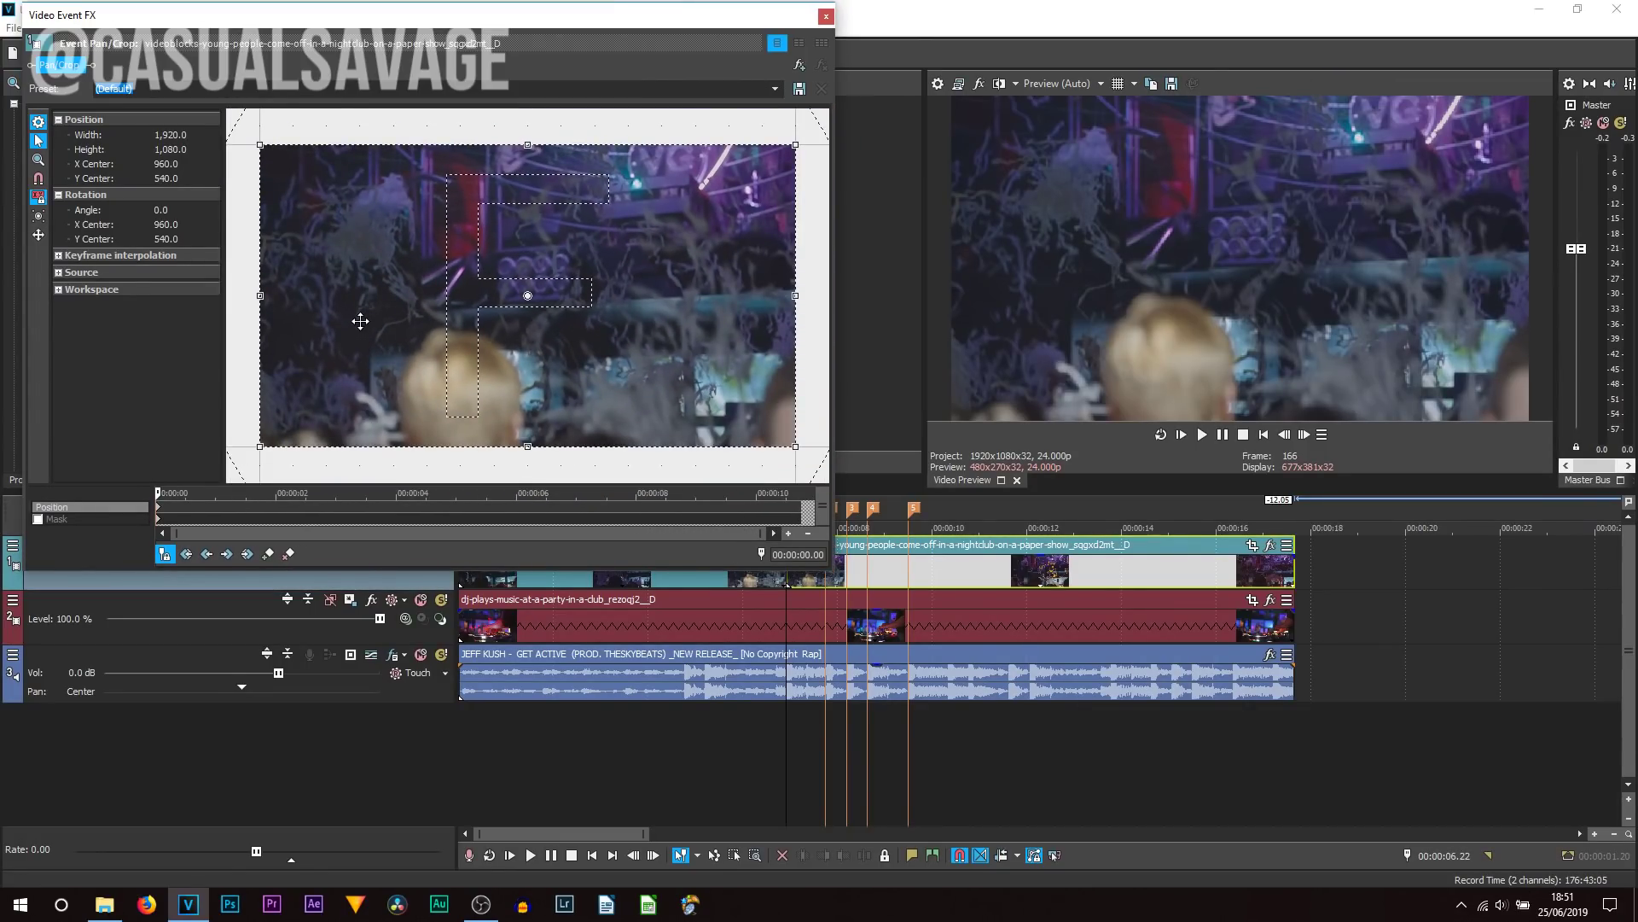
pyautogui.click(163, 559)
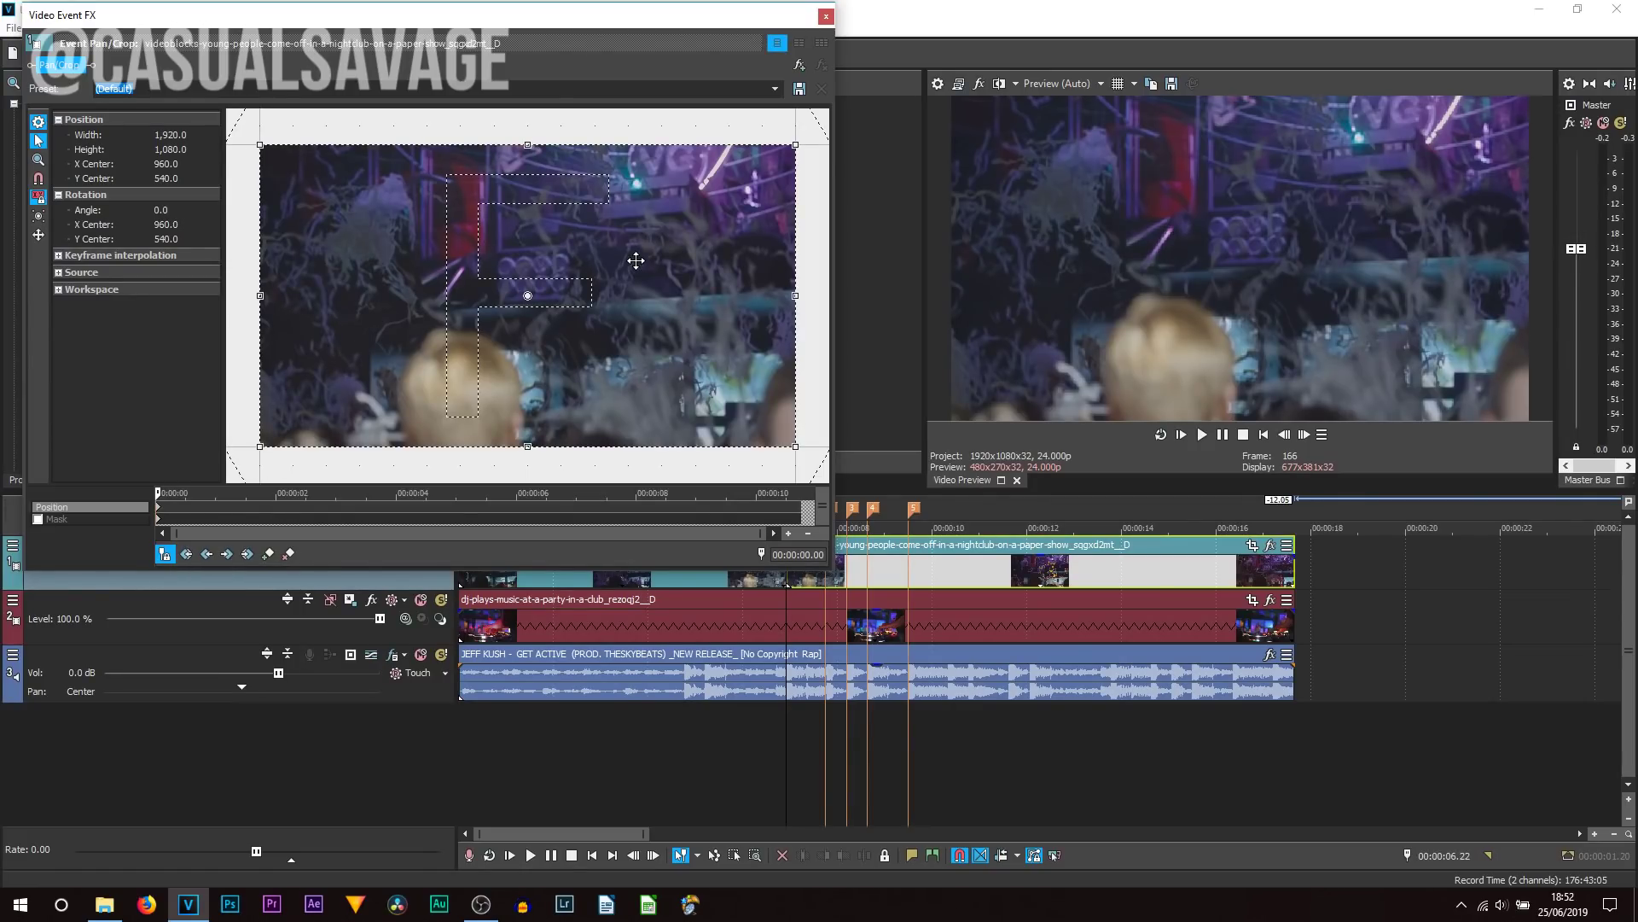
pyautogui.click(41, 220)
pyautogui.scroll(-5, 661, 374)
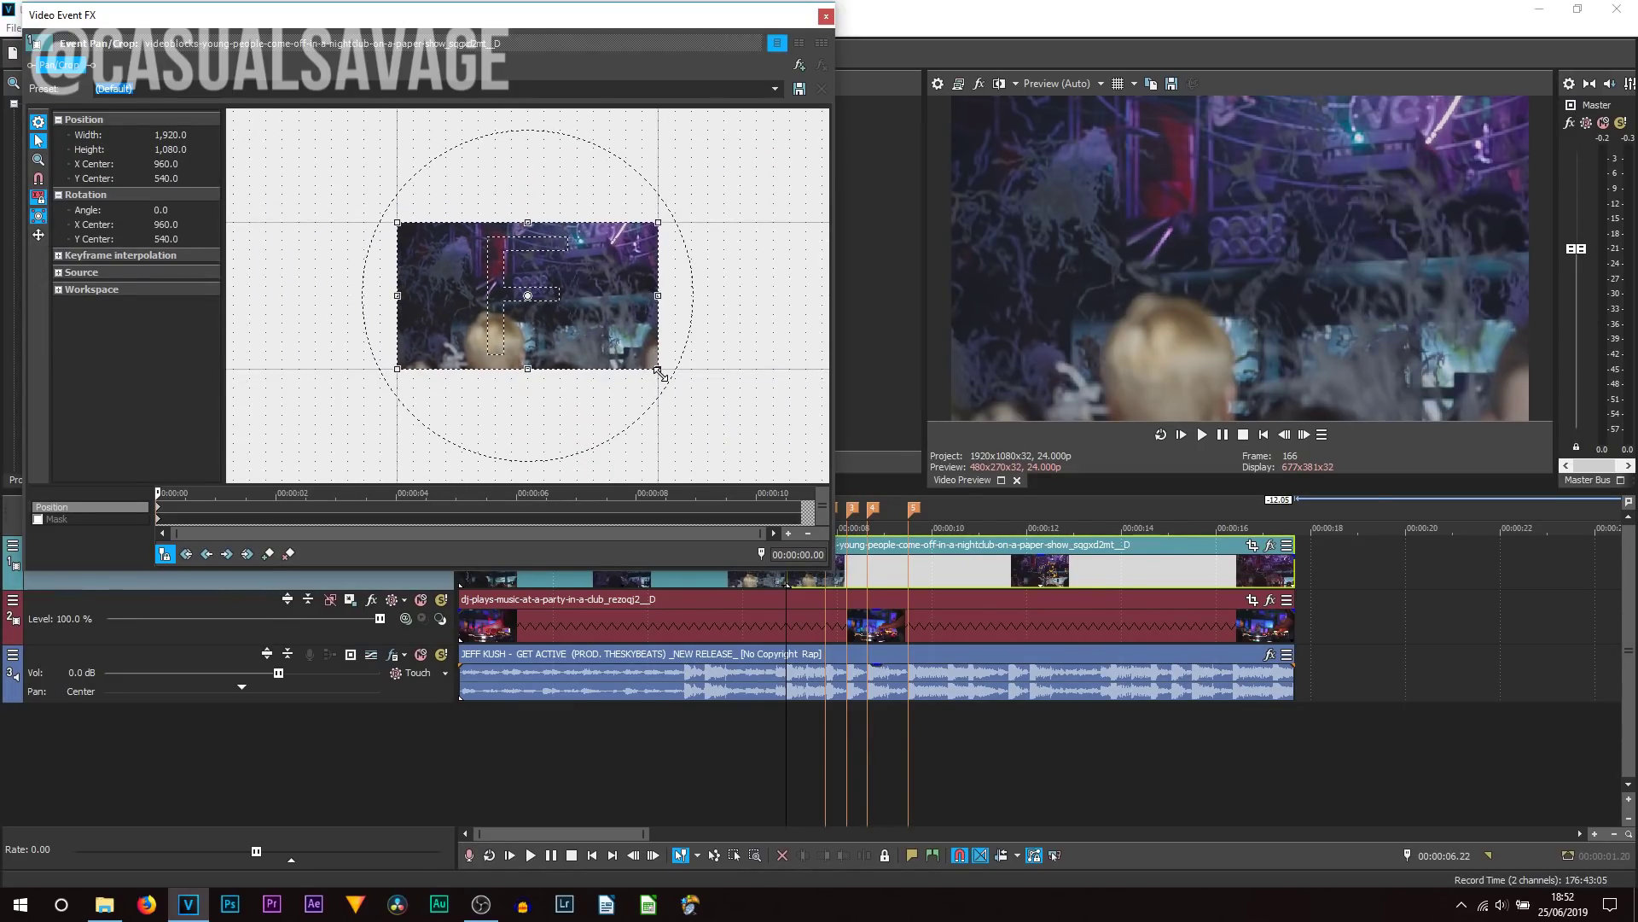
pyautogui.moveTo(660, 373); pyautogui.dragTo(691, 397)
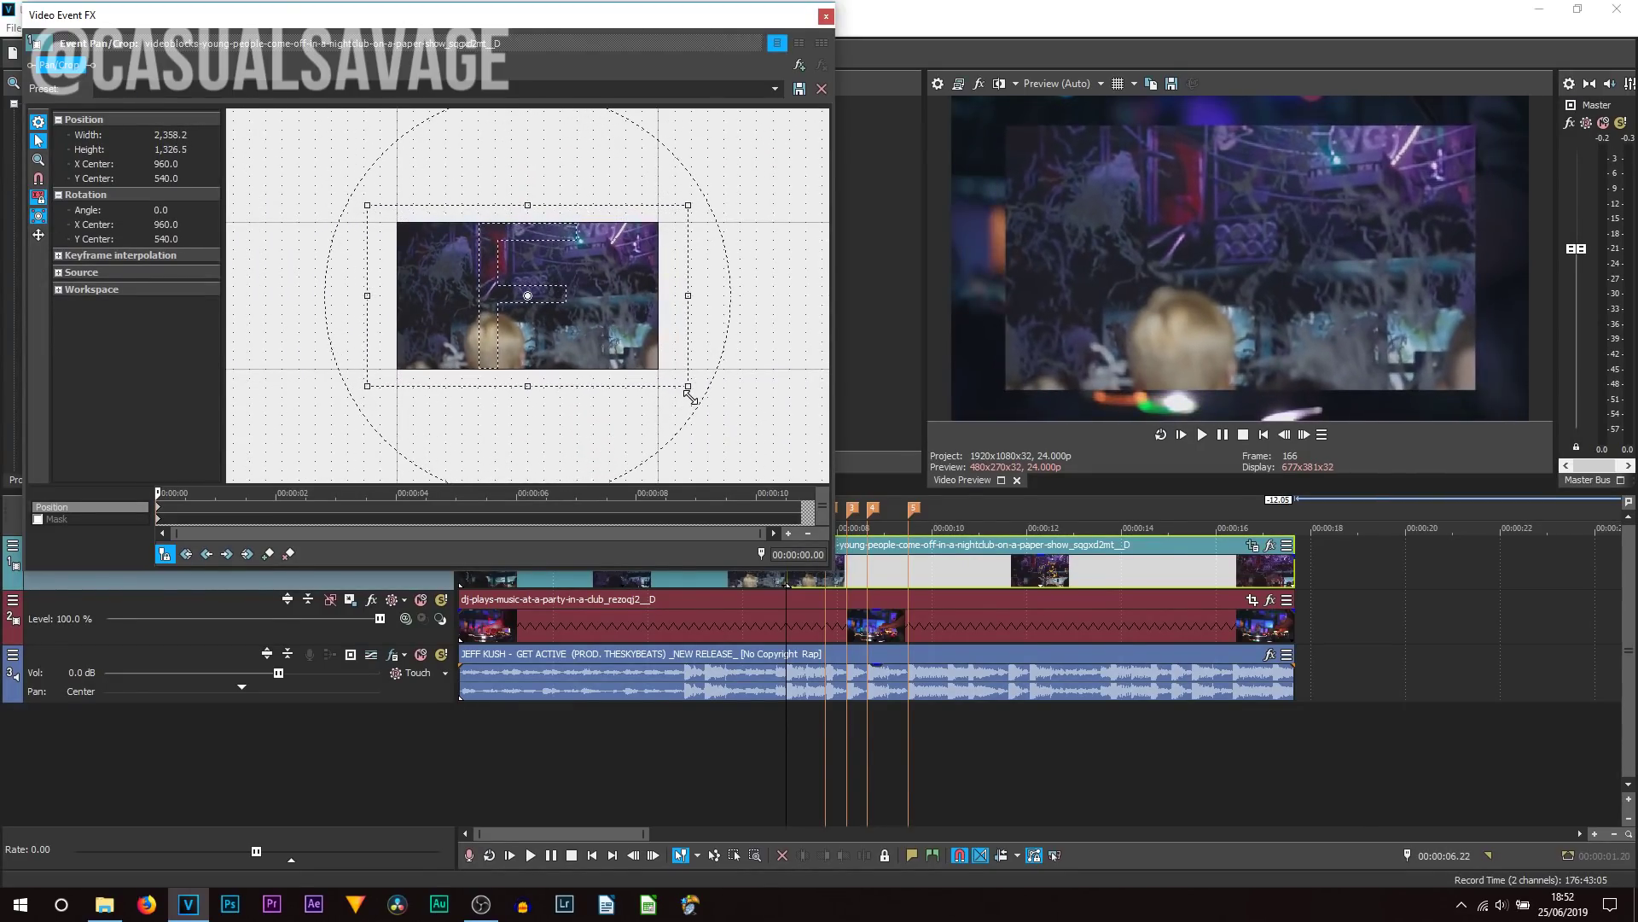
pyautogui.click(826, 16)
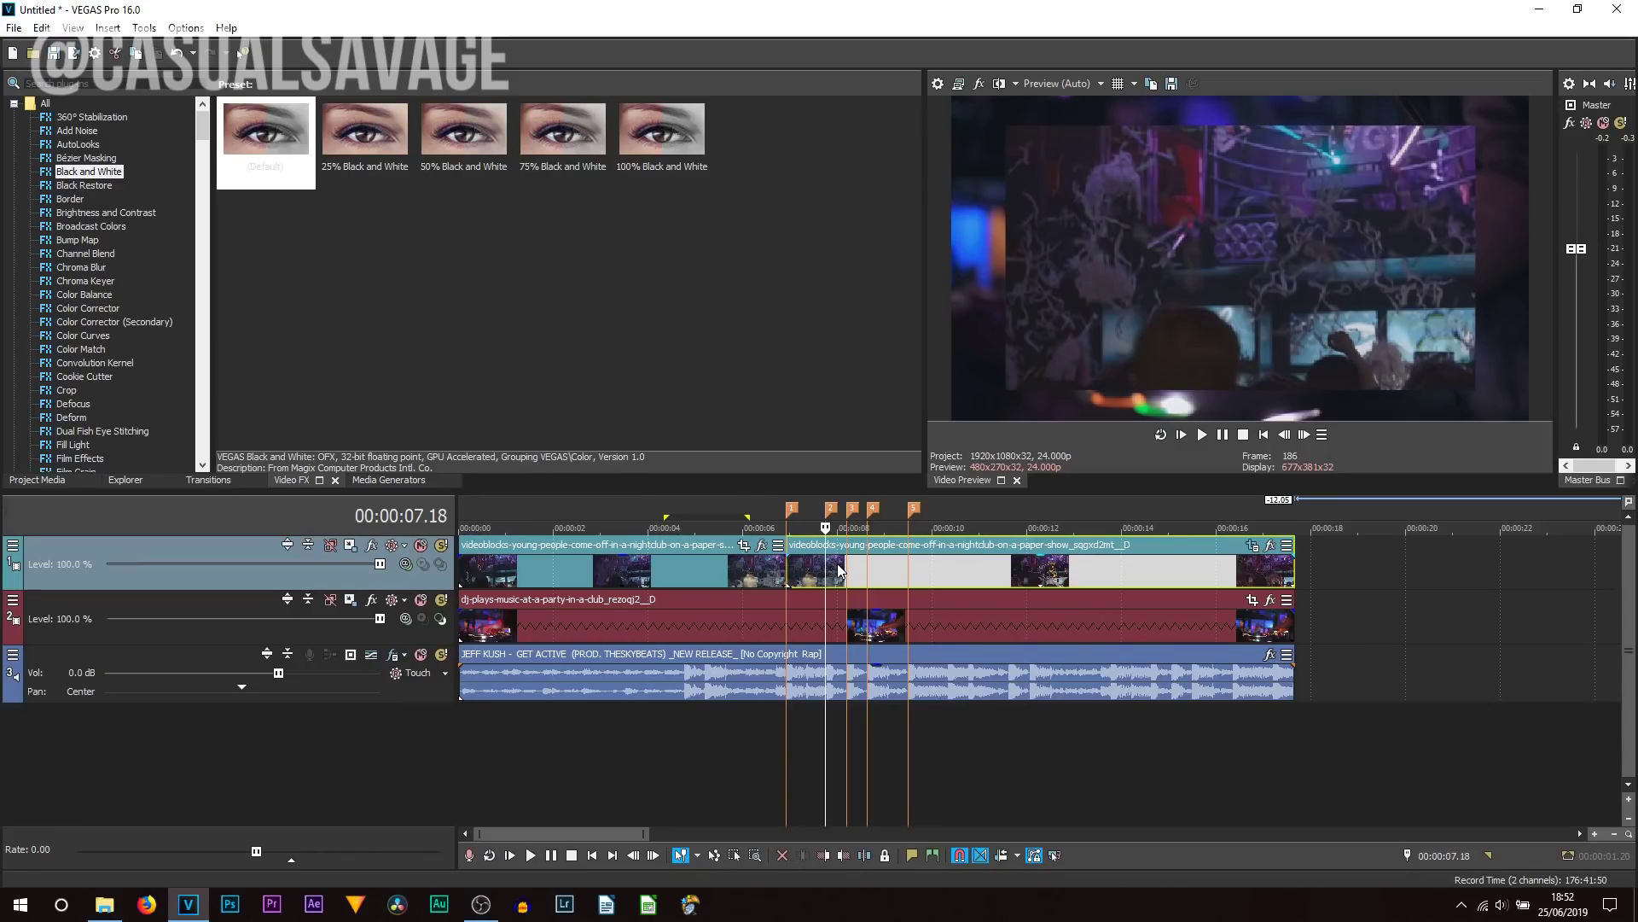
# Step: Split the top clip at 00:00:07.18 and enlarge the new piece's Pan/Crop frame to shrink it
pyautogui.press('s')
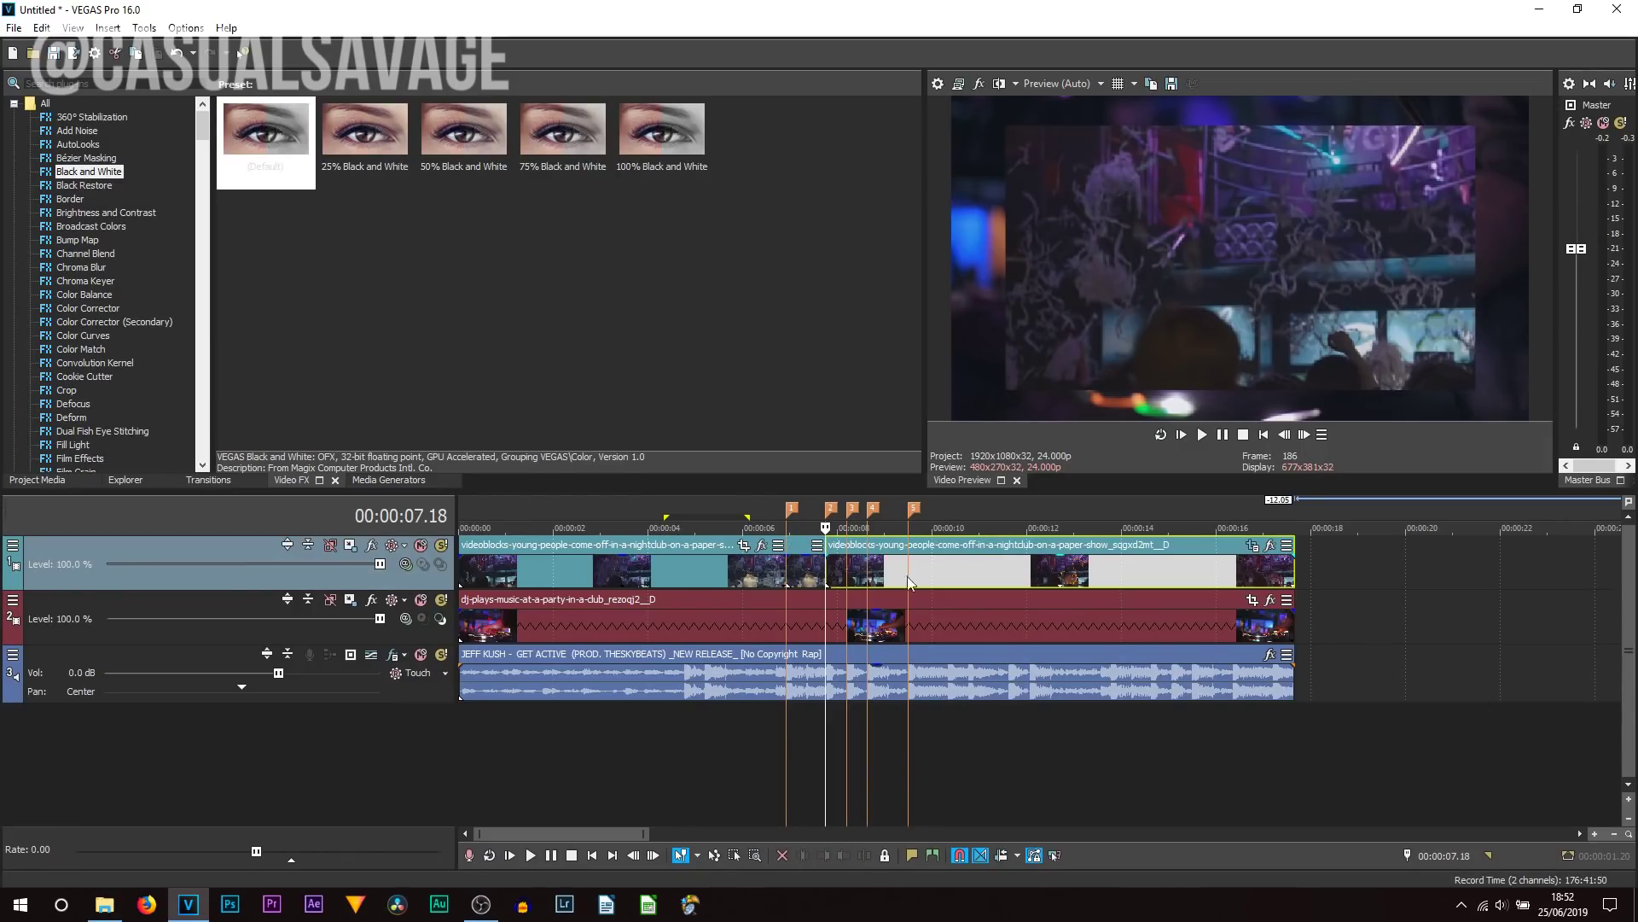
pyautogui.click(1251, 545)
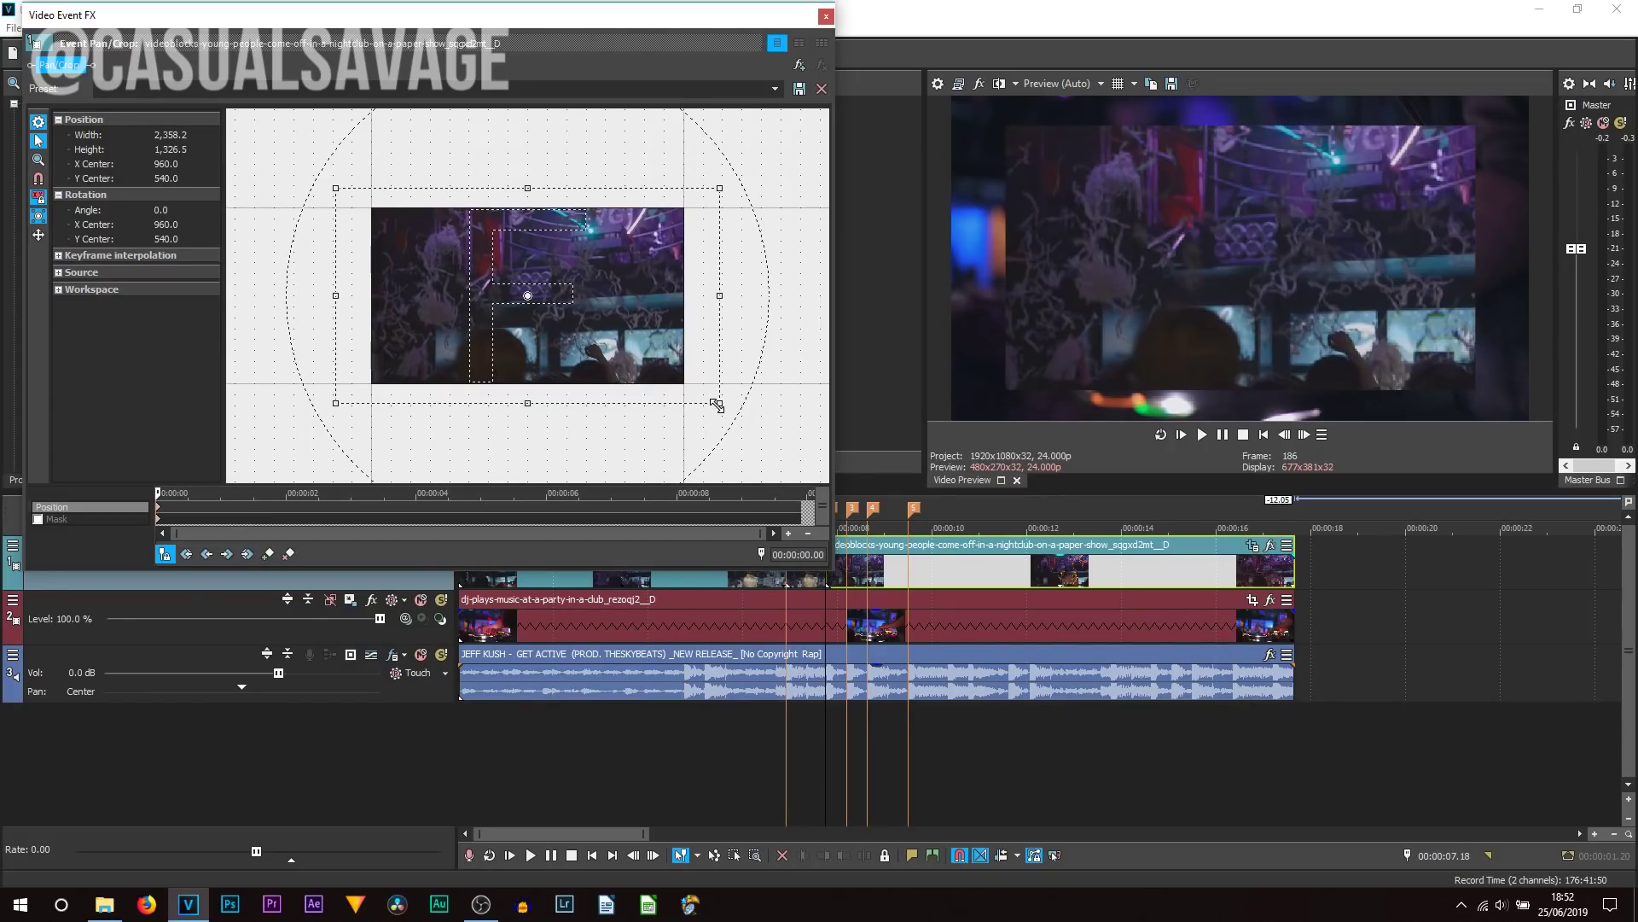
pyautogui.moveTo(716, 404); pyautogui.dragTo(758, 429)
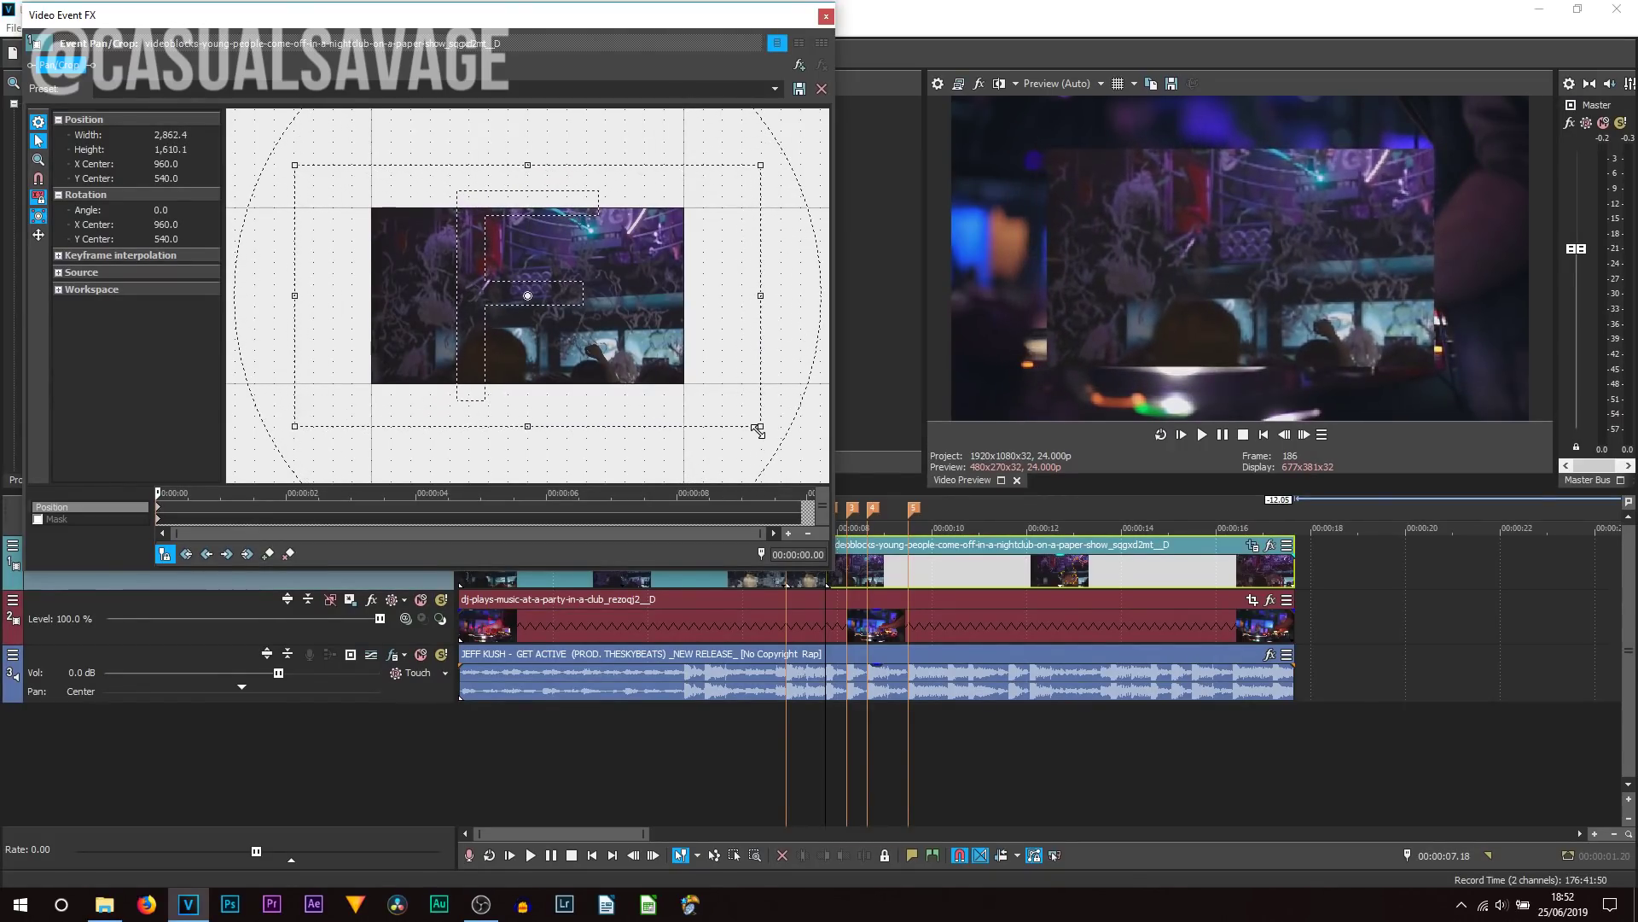
pyautogui.click(825, 16)
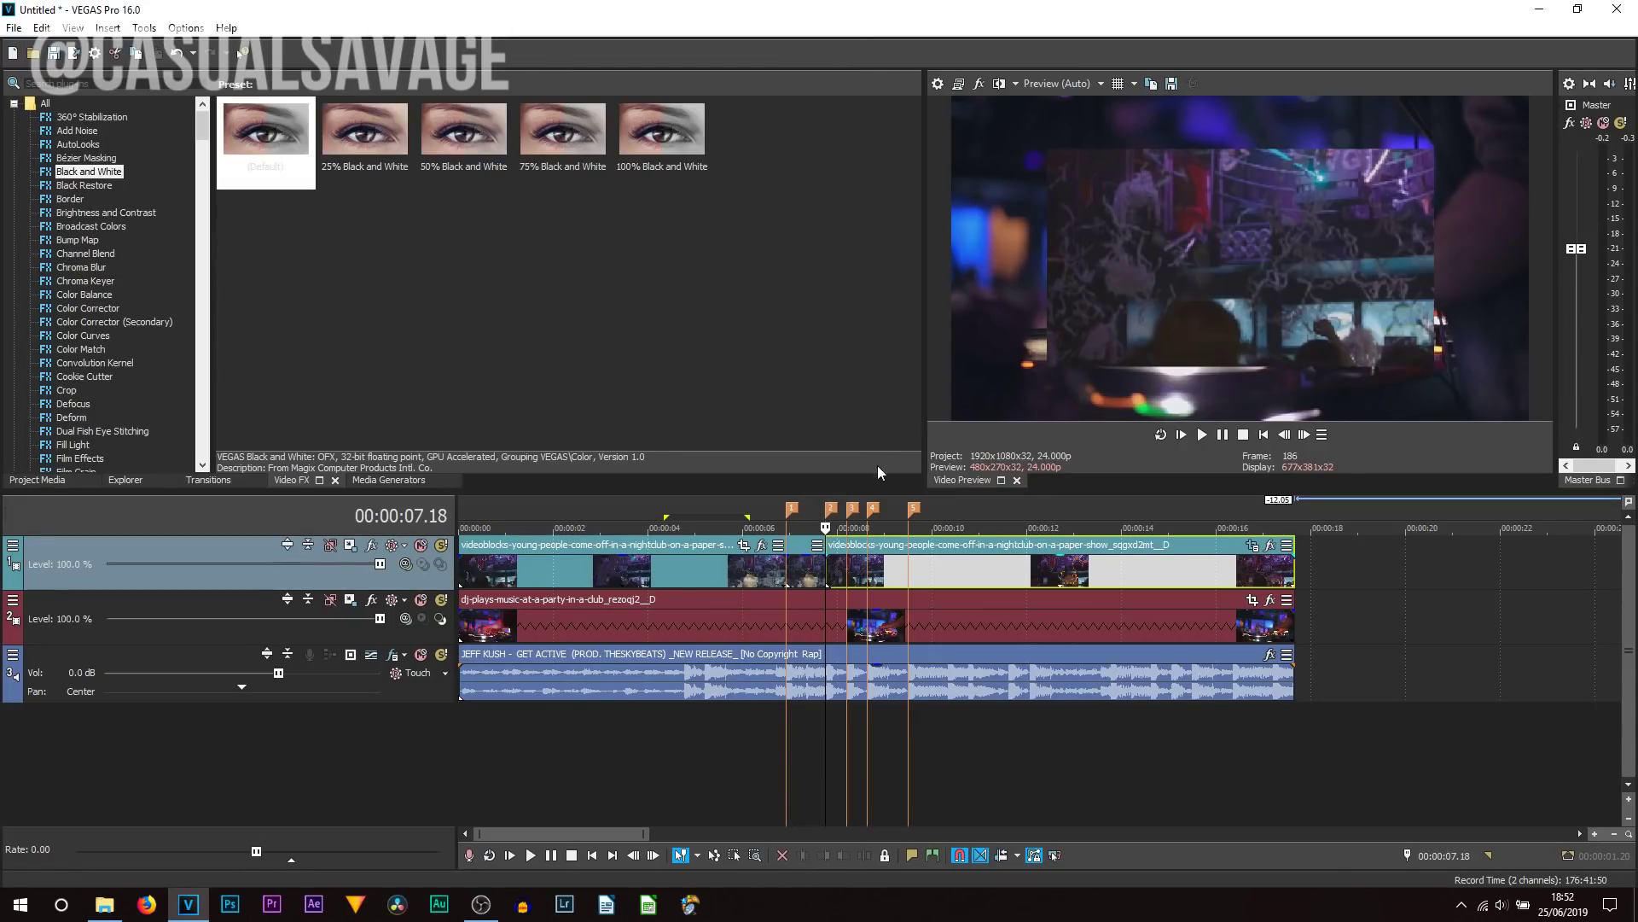
# Step: Split at 08.05 and shrink that piece further, then split at 09.12 and move the tail to ~18 s
pyautogui.click(845, 580)
pyautogui.press('s')
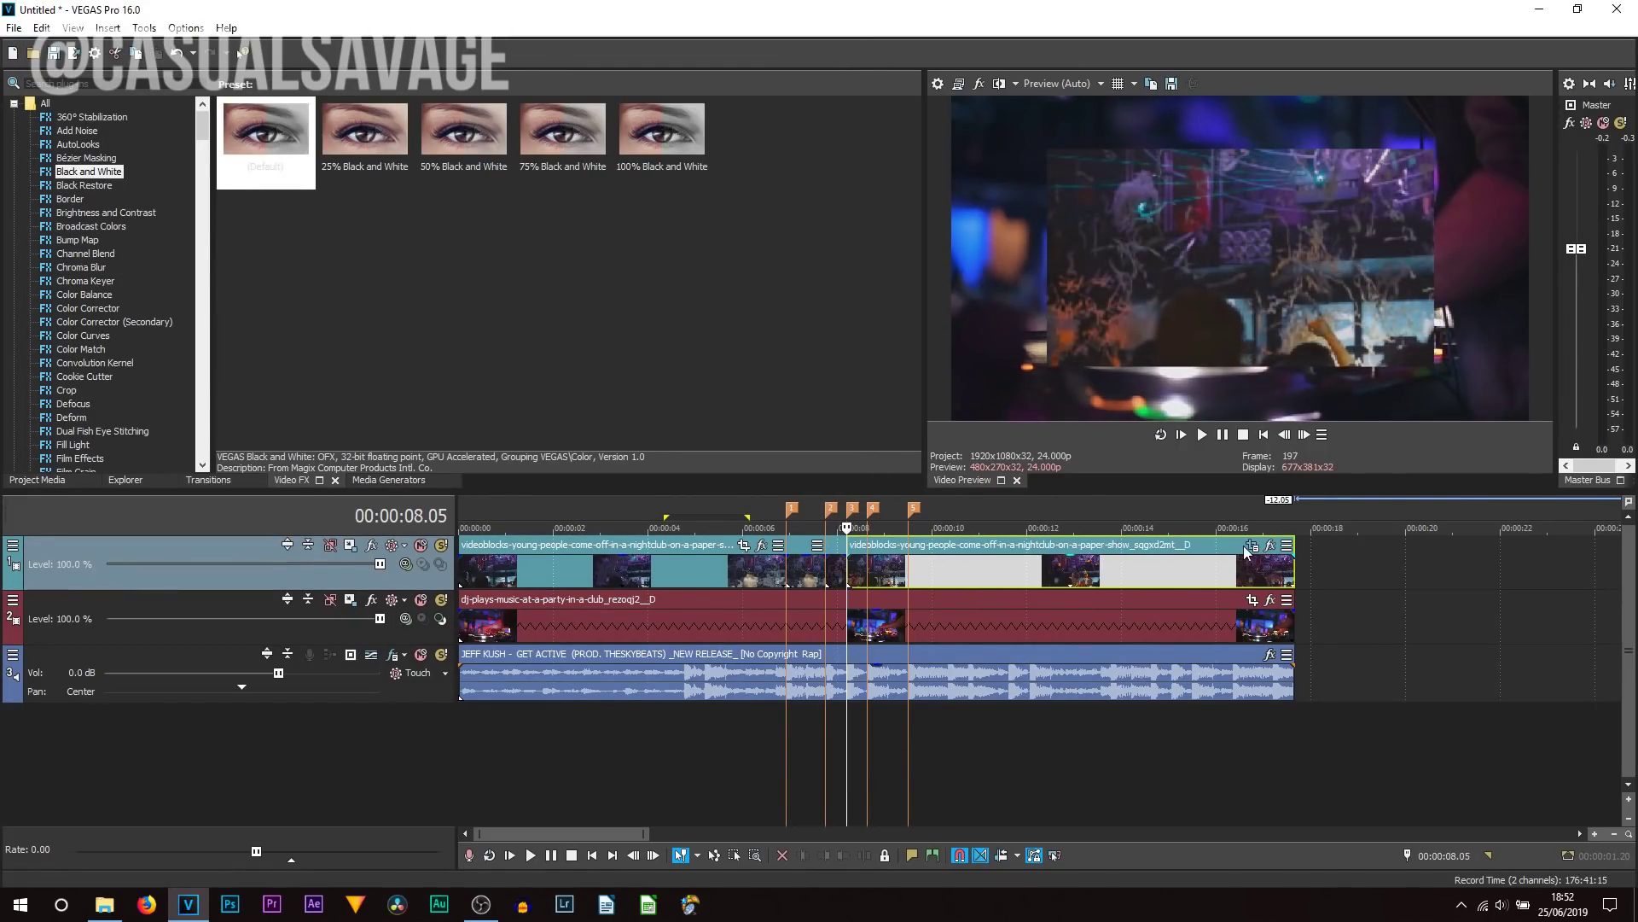
pyautogui.click(1252, 545)
pyautogui.moveTo(801, 452); pyautogui.dragTo(790, 454)
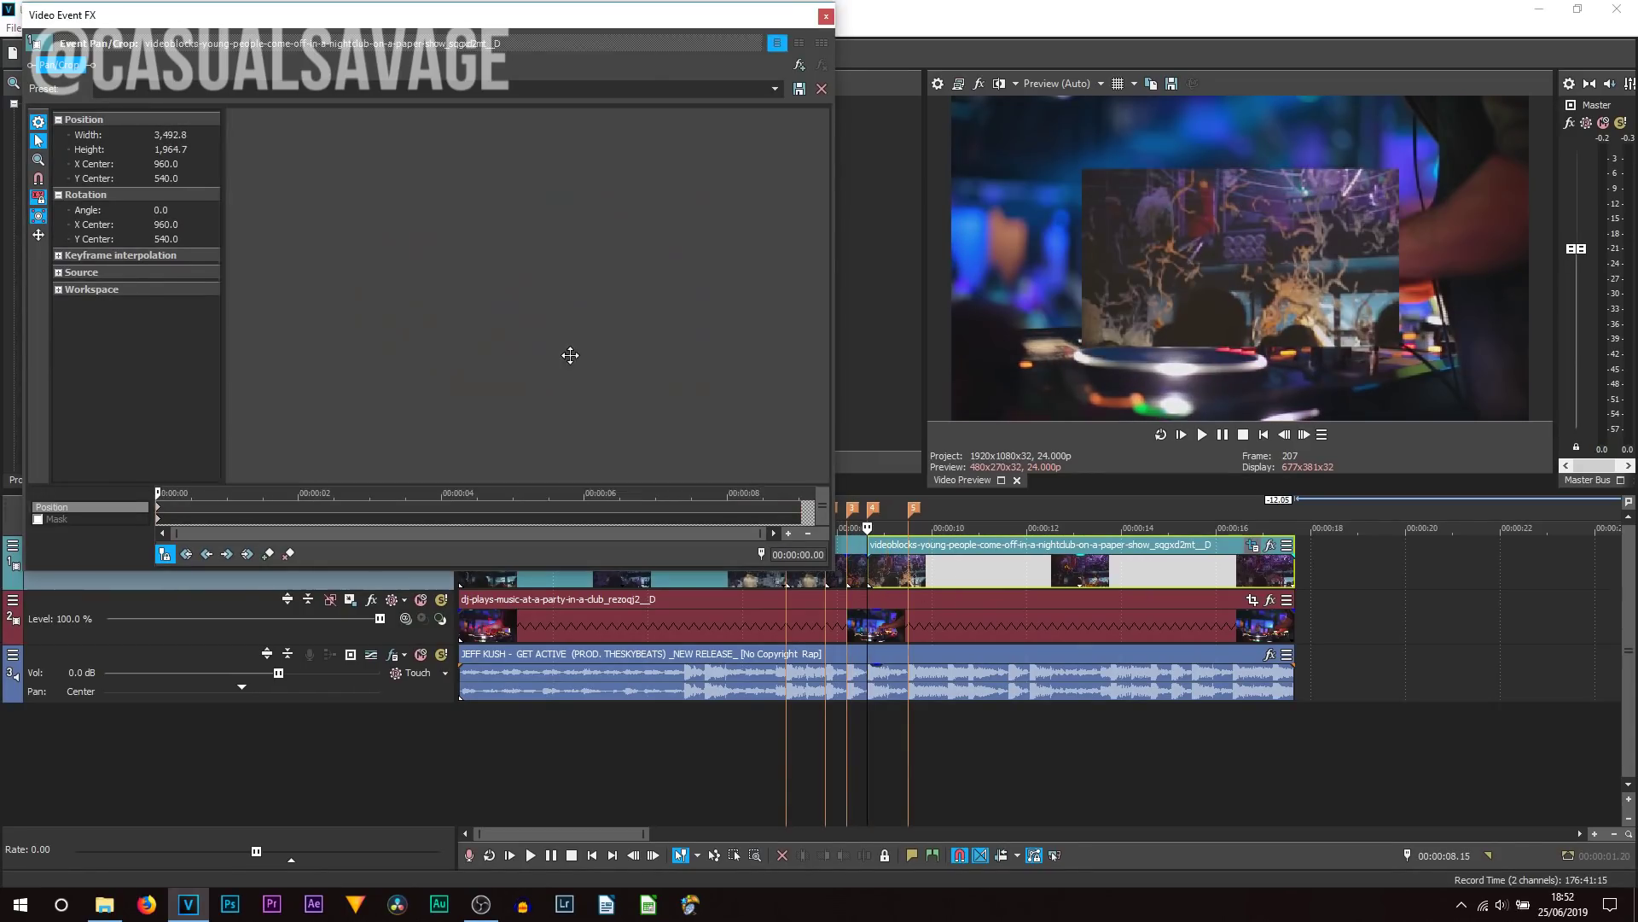
pyautogui.click(826, 17)
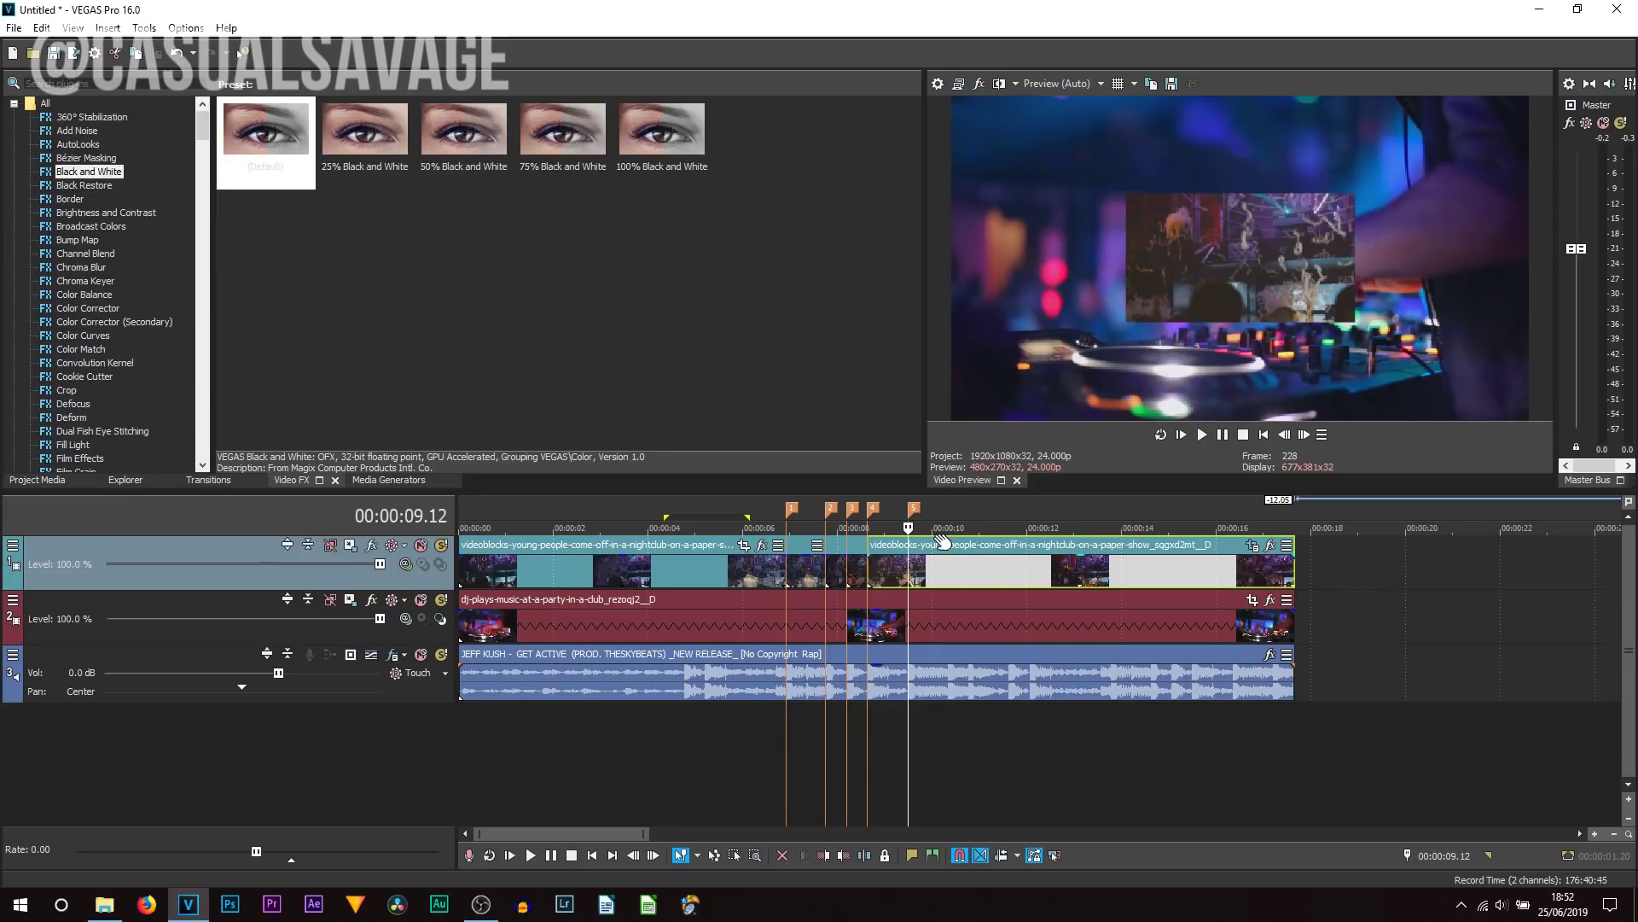
pyautogui.press('s')
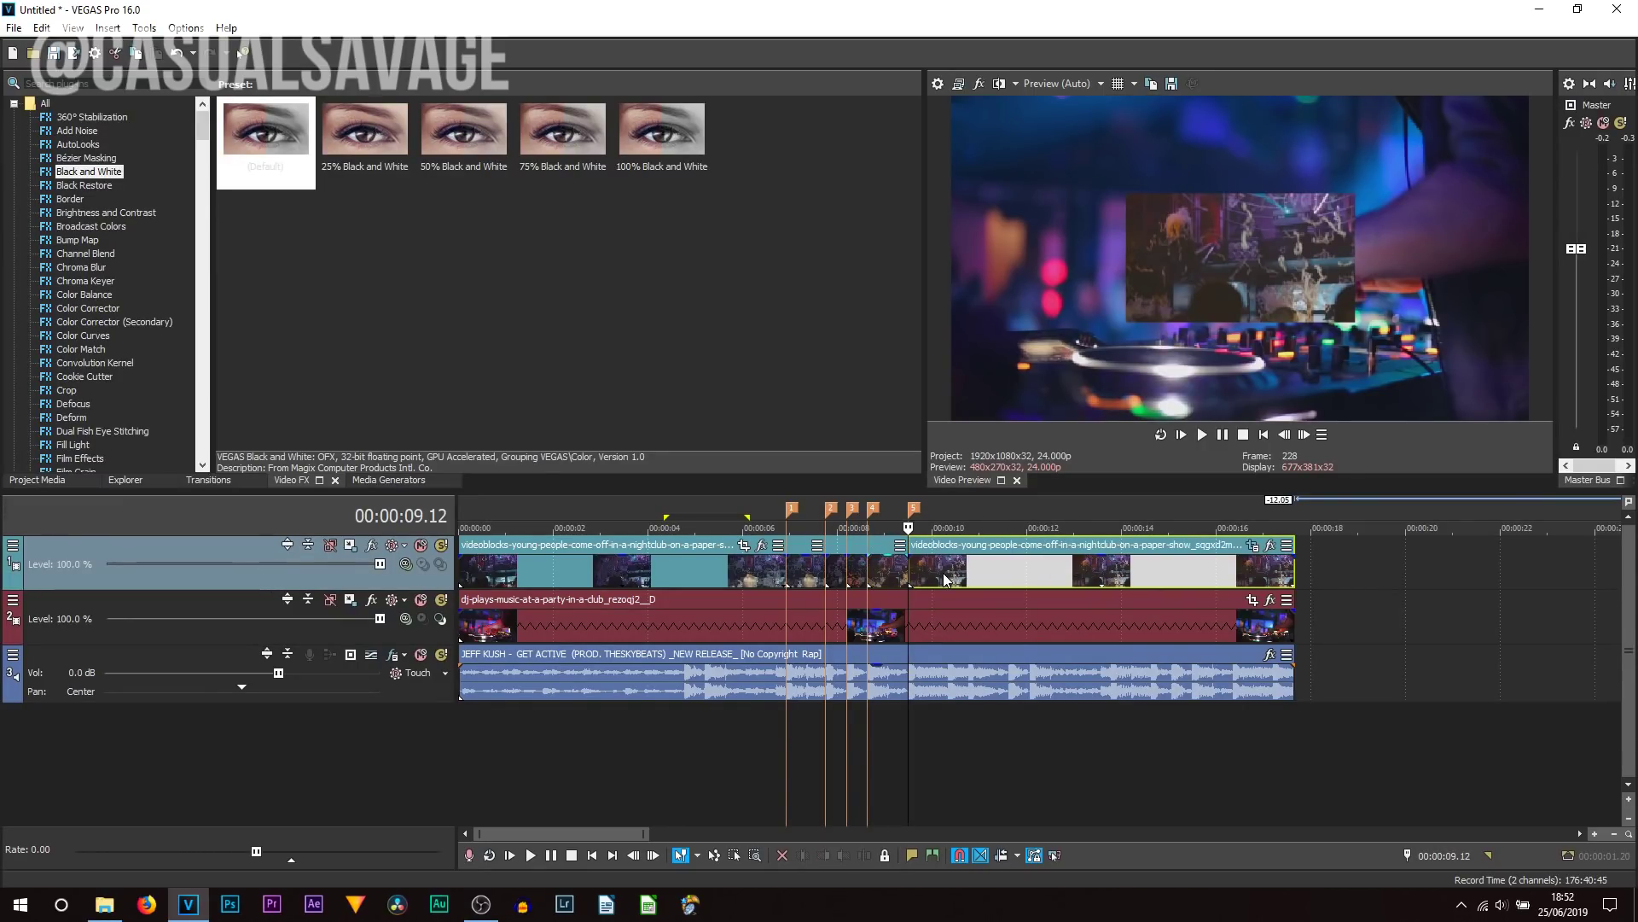
pyautogui.moveTo(944, 571); pyautogui.dragTo(1381, 572)
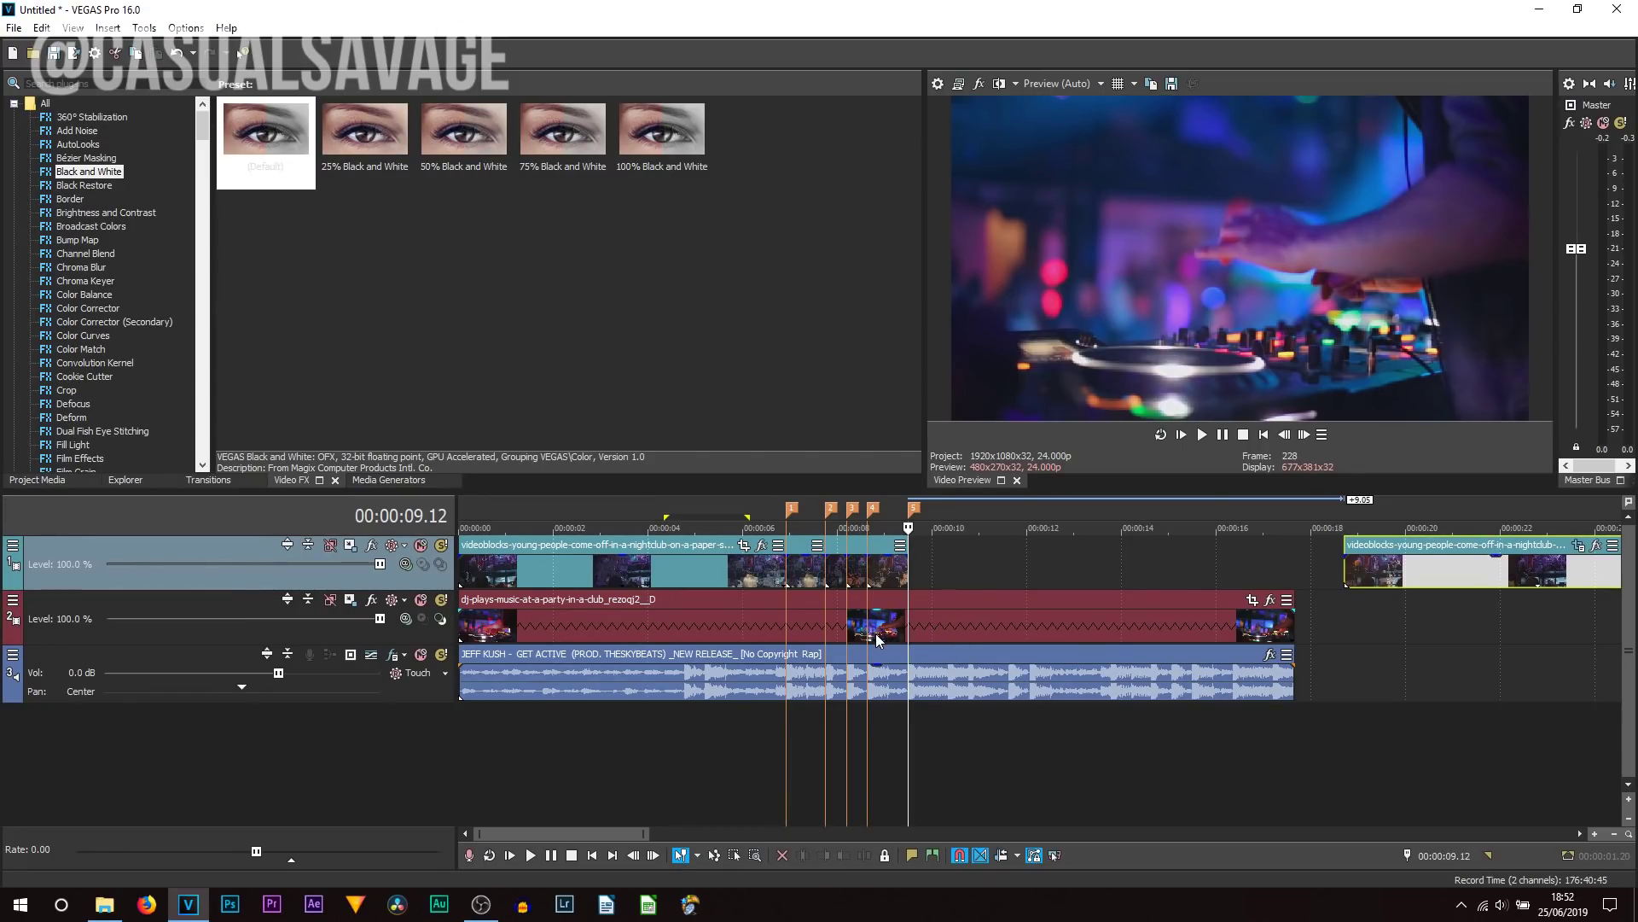
pyautogui.click(674, 504)
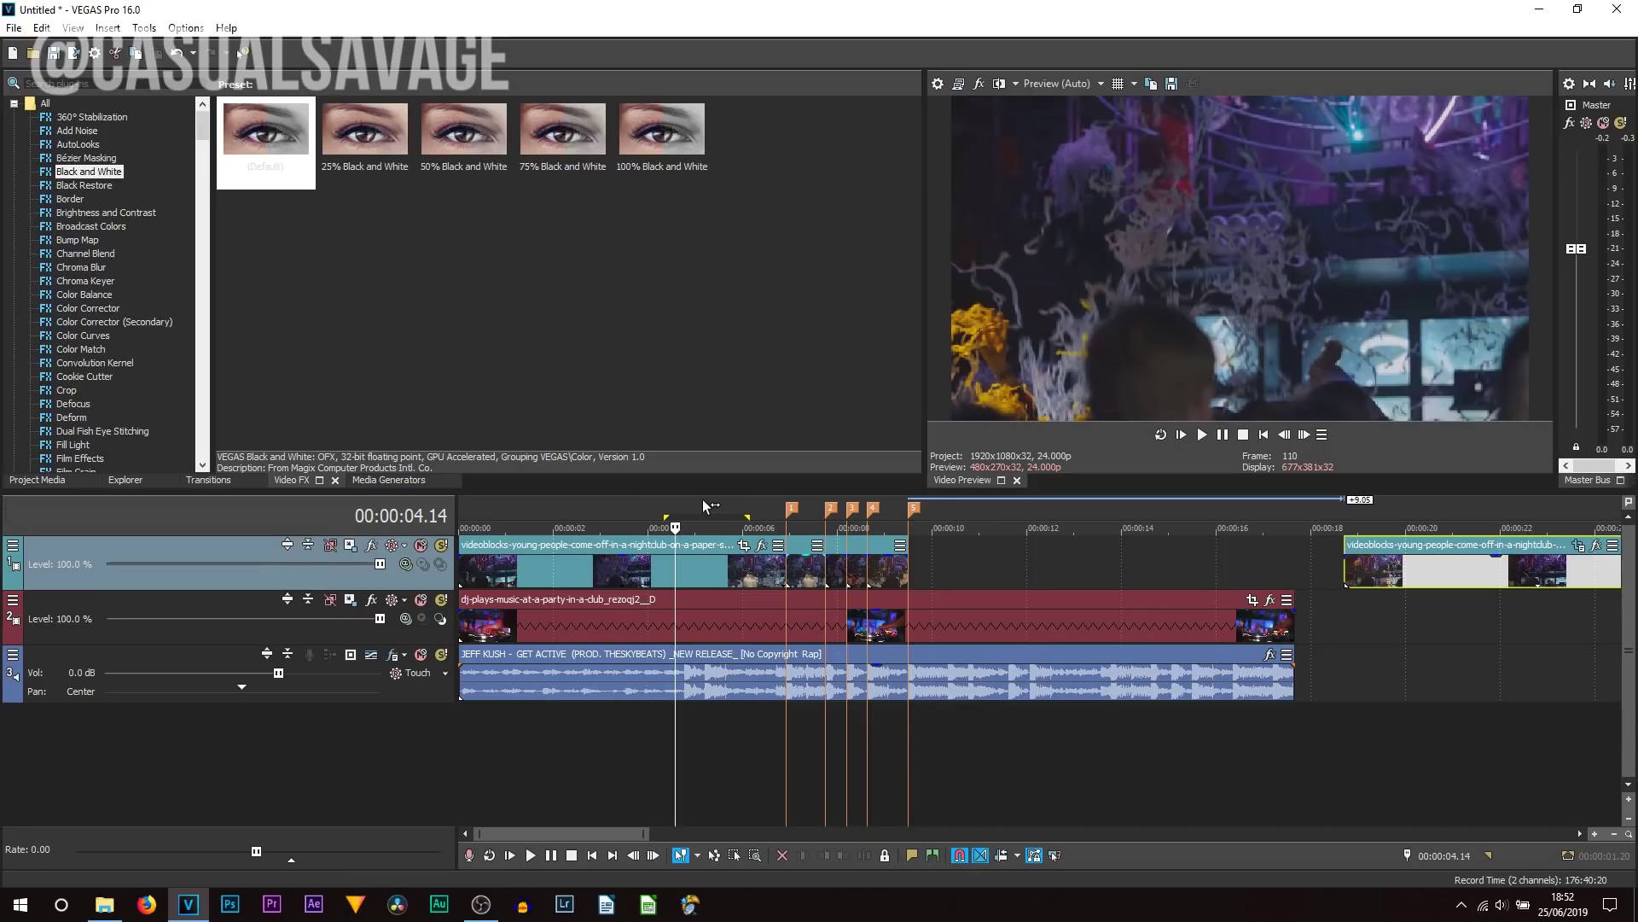
pyautogui.click(581, 505)
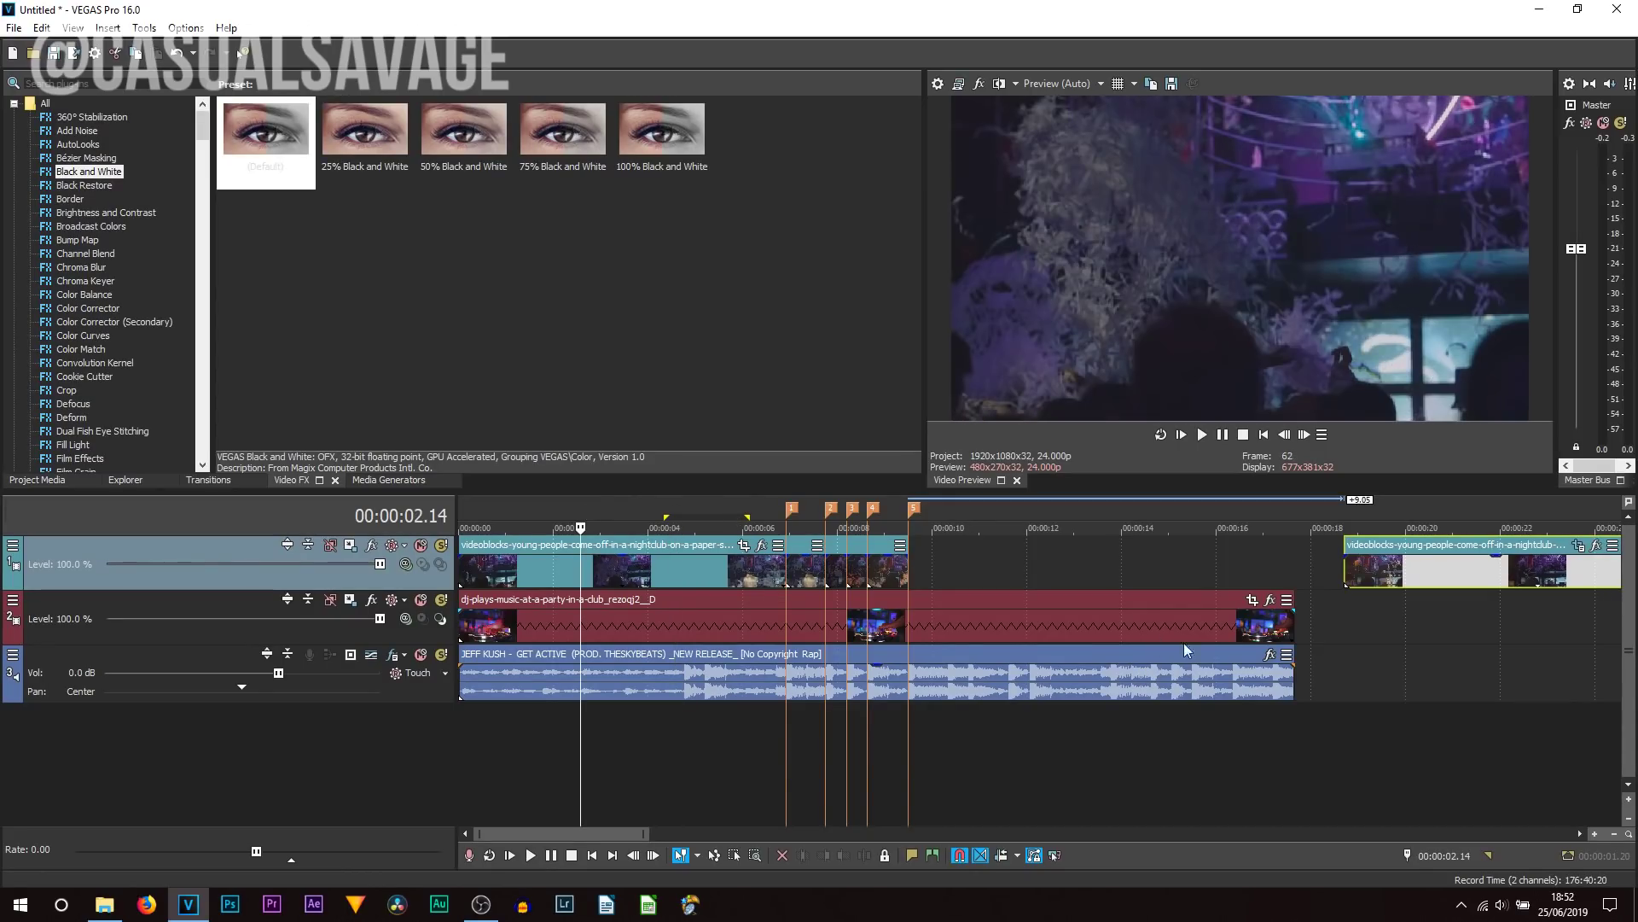
pyautogui.press('space')
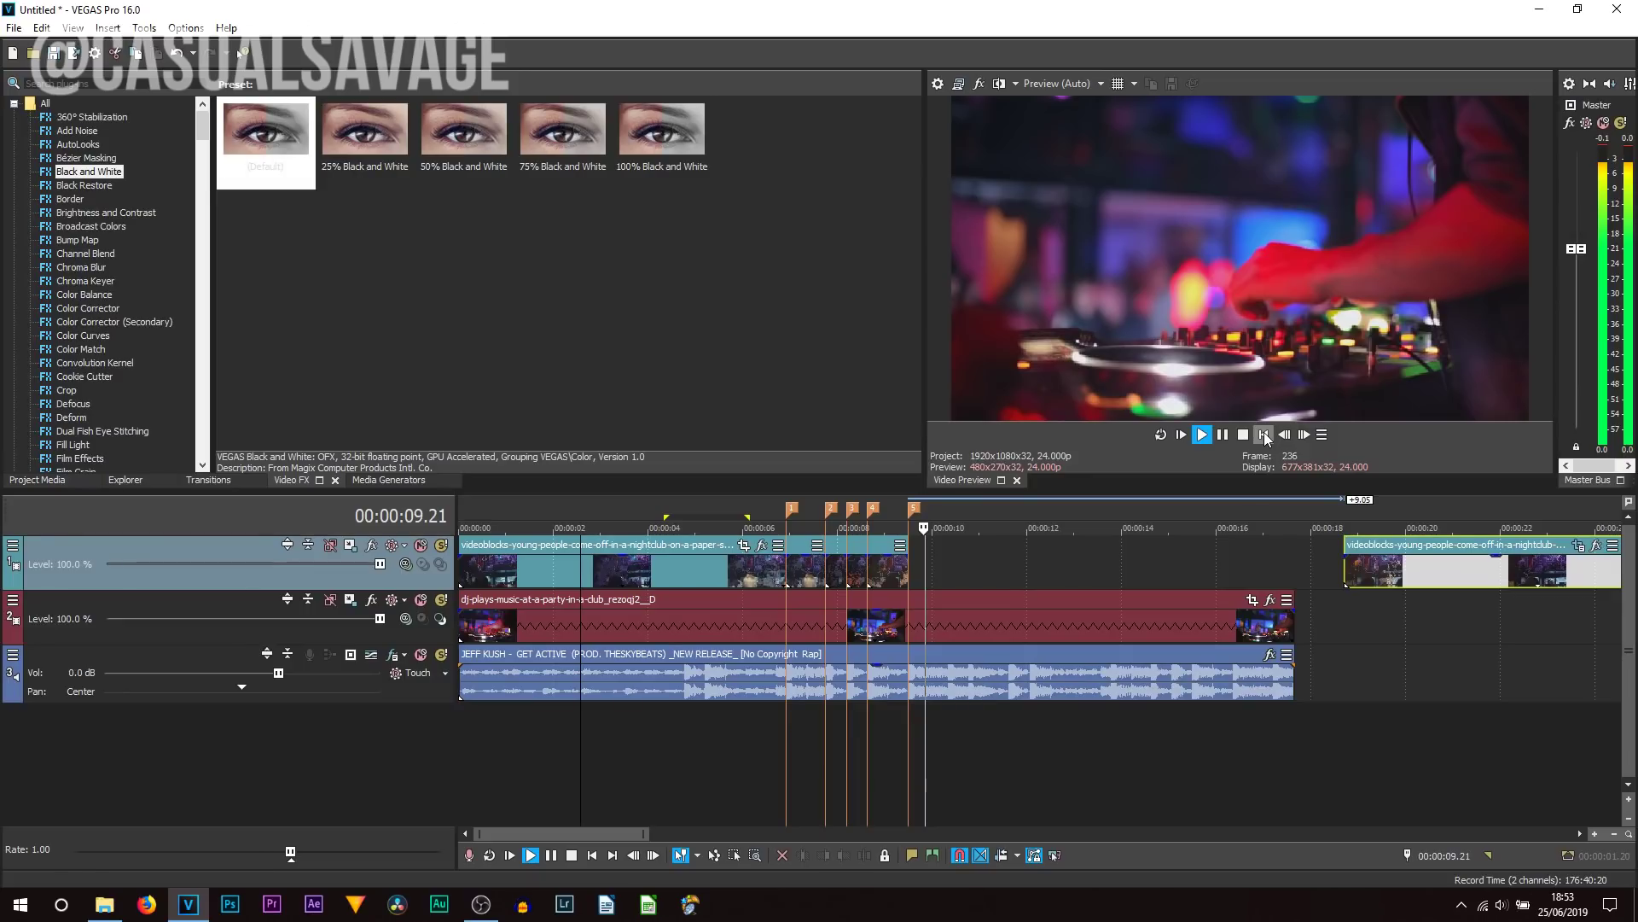
pyautogui.press('space')
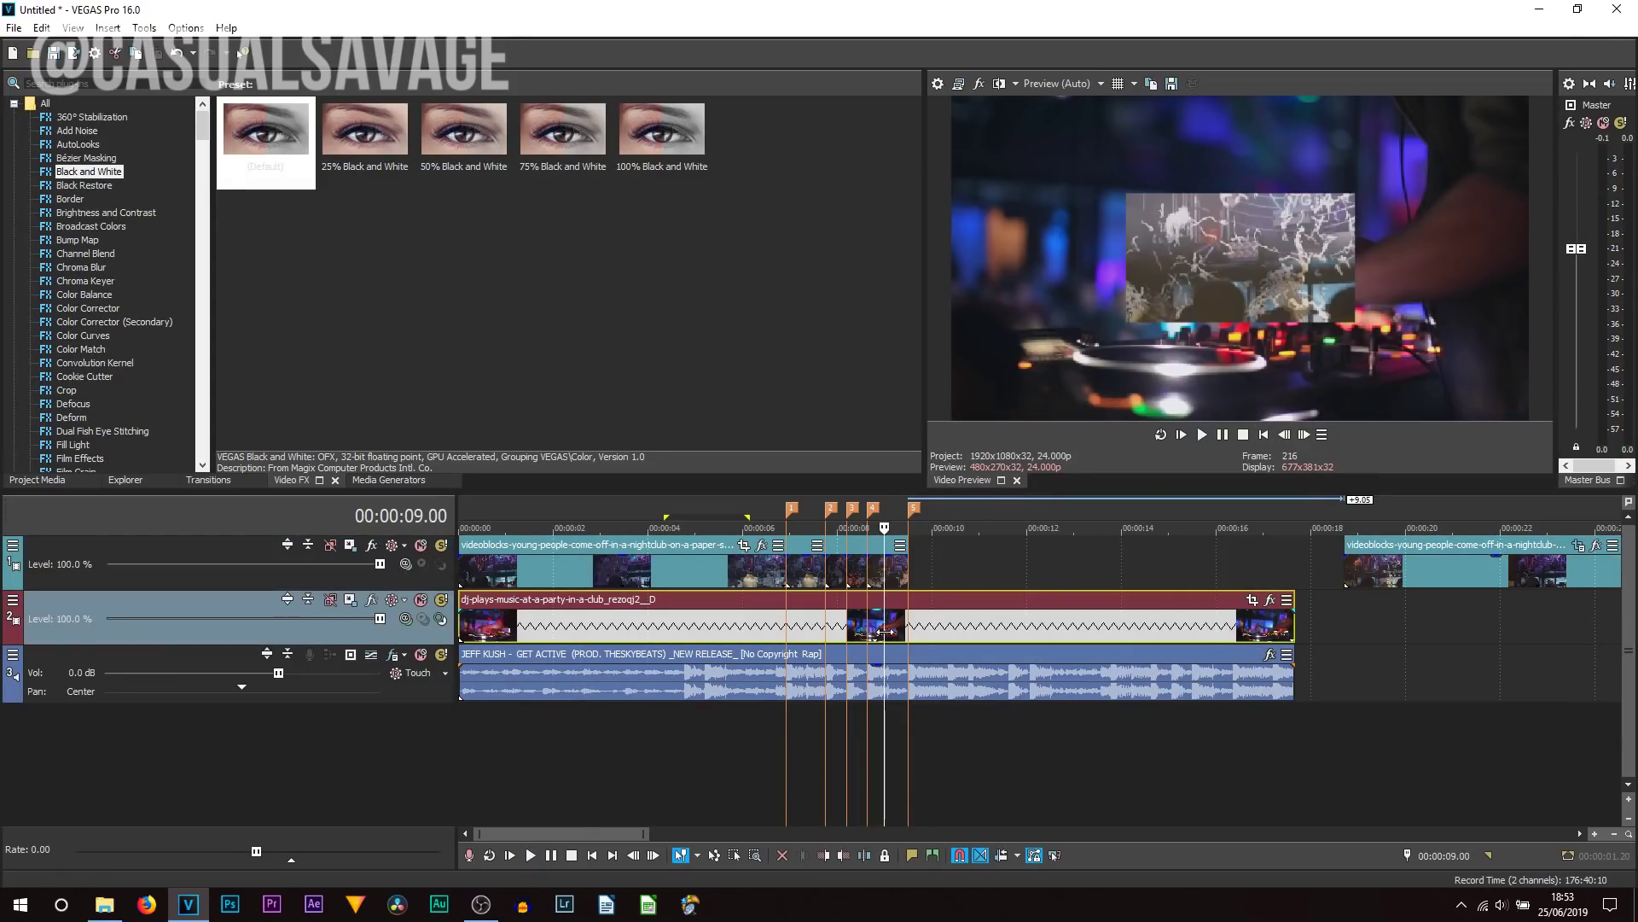
# Step: Split the track 2 DJ clip at 00:00:06.22 and apply default Black and White to its later piece
pyautogui.moveTo(884, 632); pyautogui.dragTo(946, 641)
pyautogui.press('space')
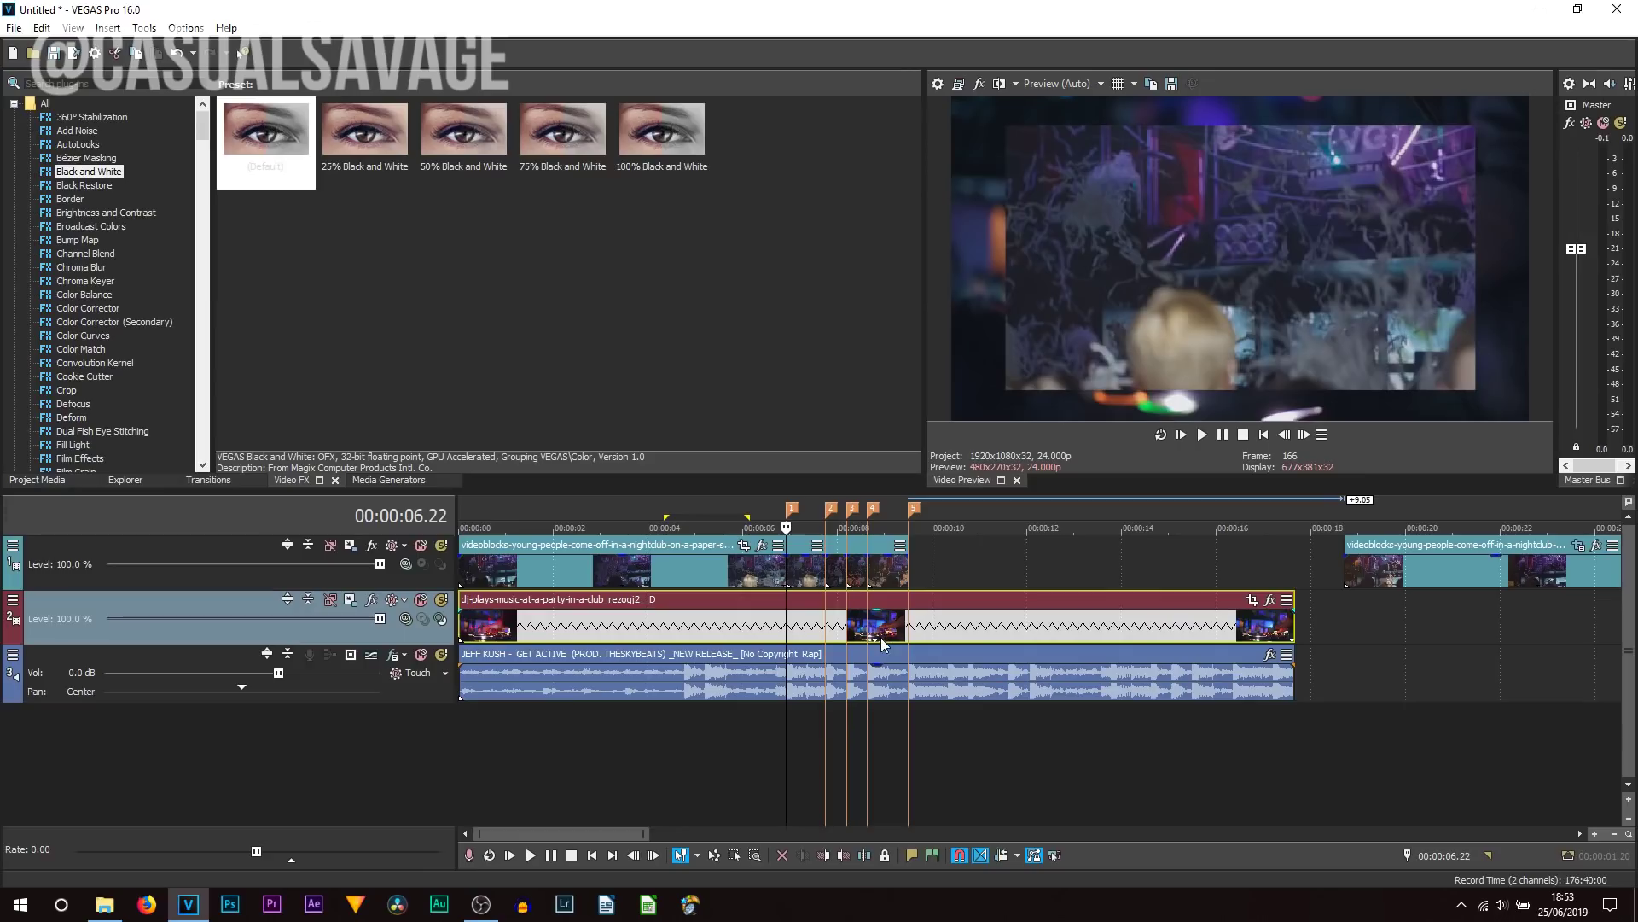
pyautogui.press('s')
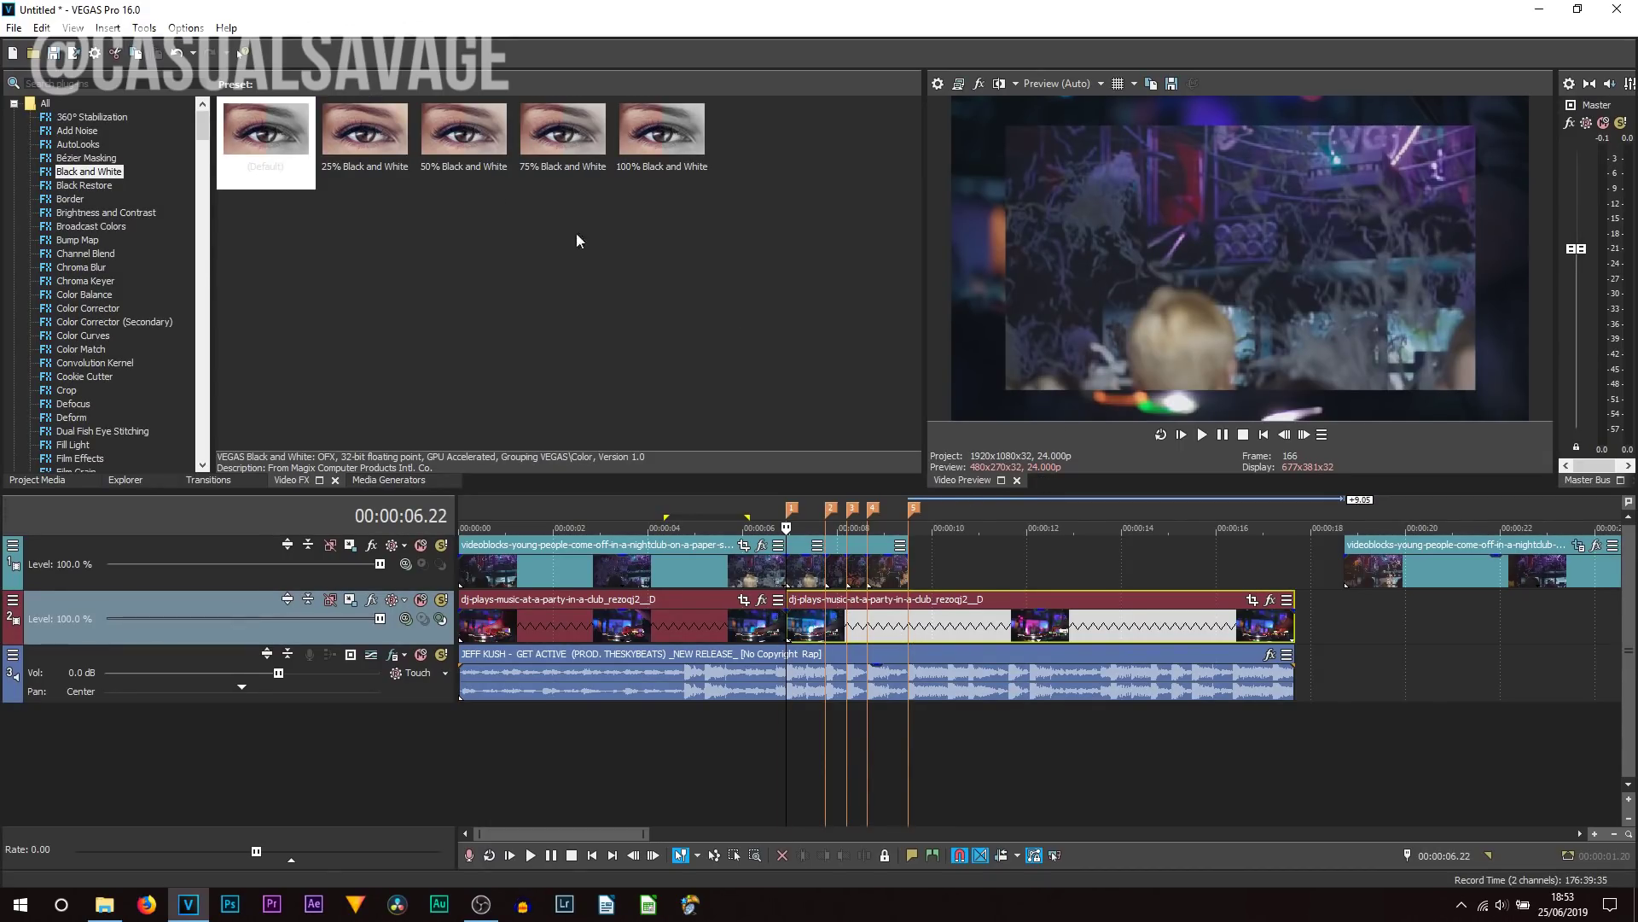
pyautogui.moveTo(291, 135); pyautogui.dragTo(793, 624)
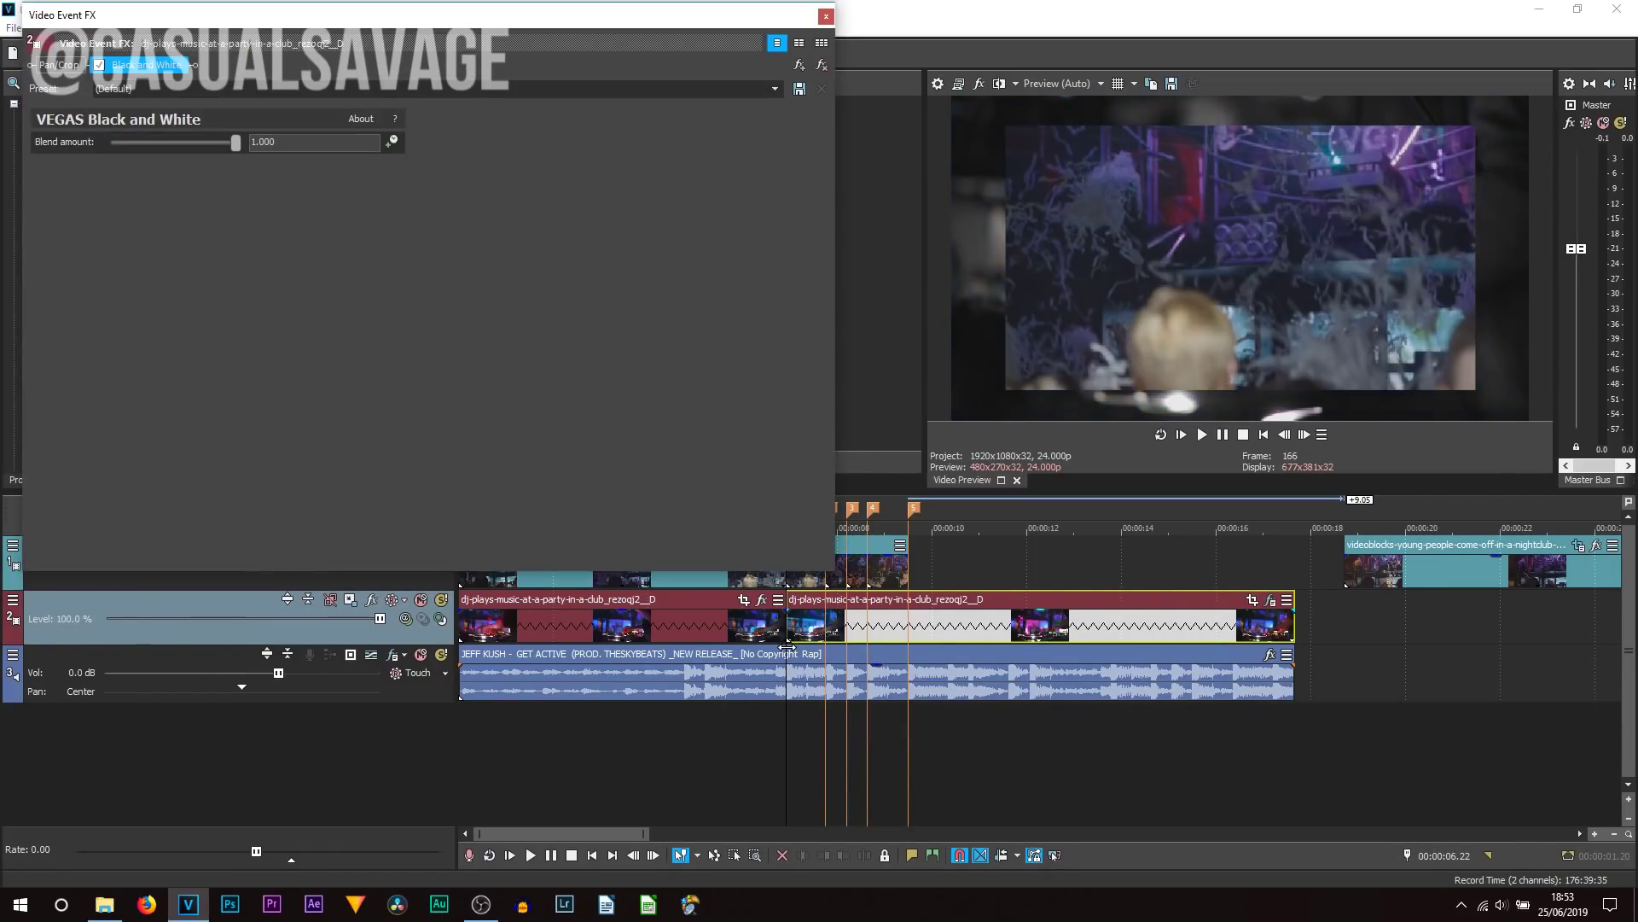
# Step: Keyframe the Black and White Blend amount to 0.000 at 00:00:09.12 so colour returns
pyautogui.click(391, 142)
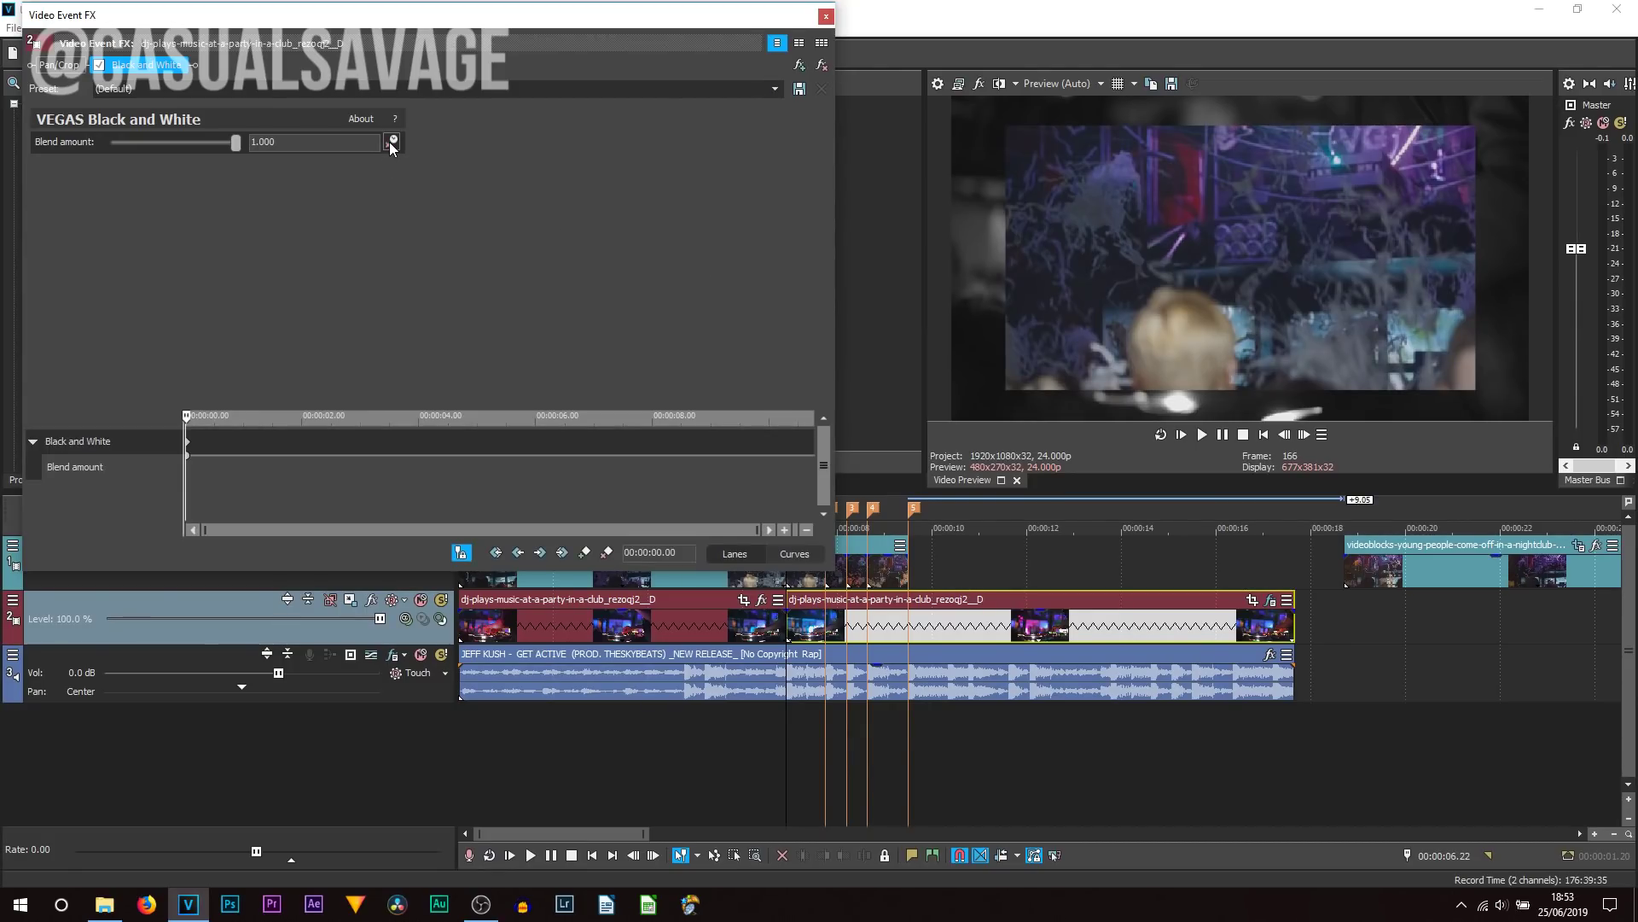
pyautogui.click(908, 633)
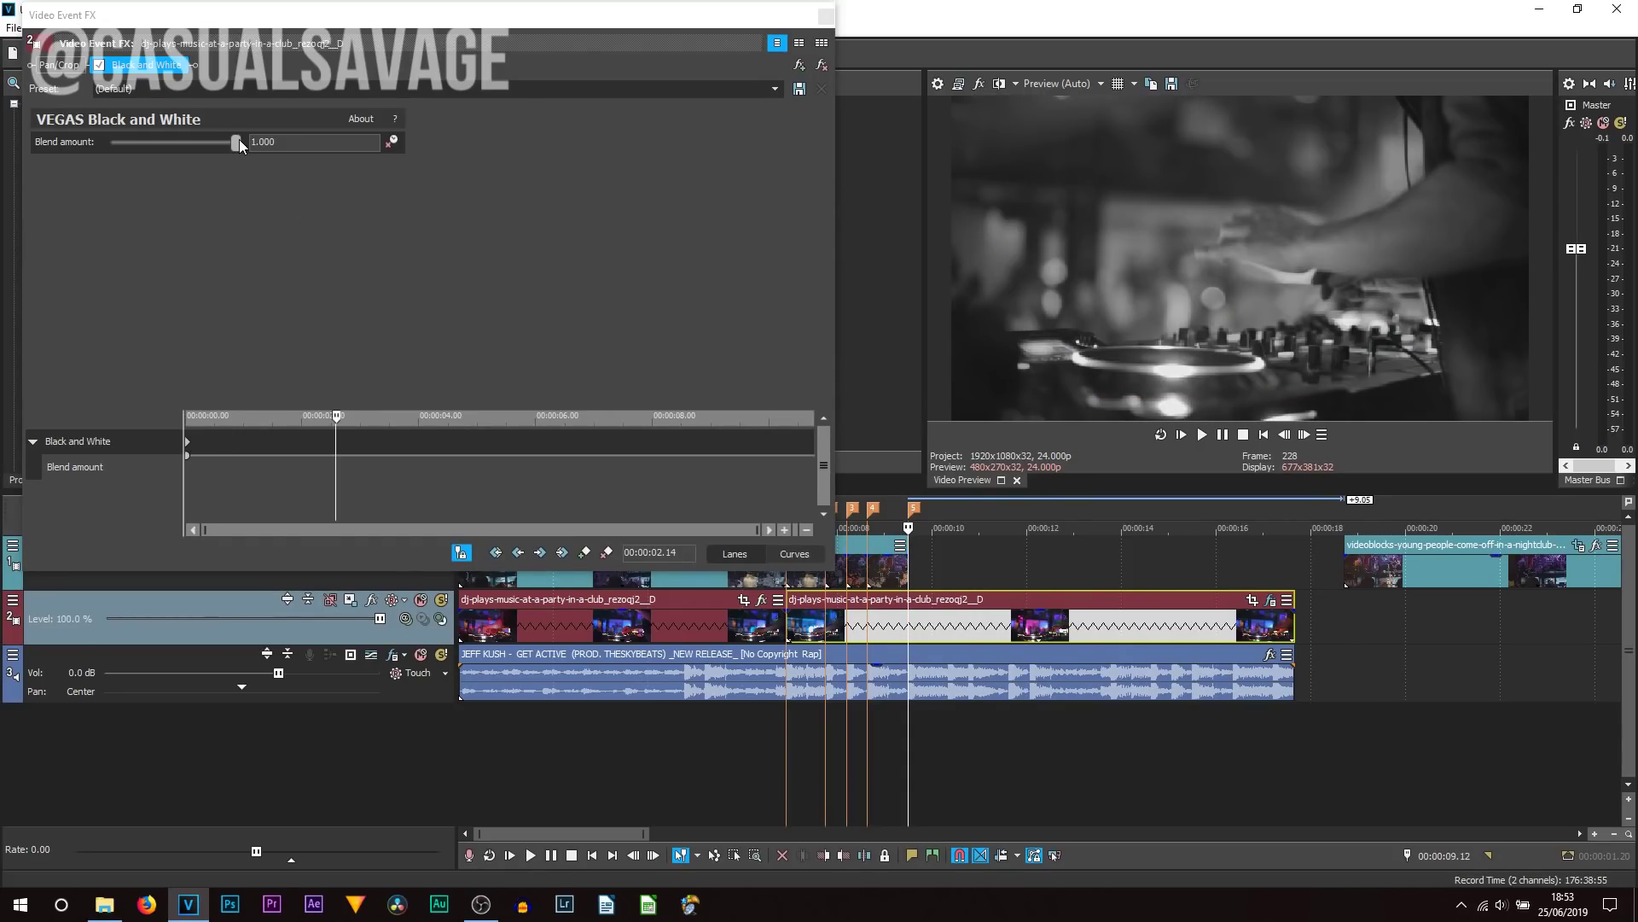
pyautogui.moveTo(239, 139); pyautogui.dragTo(5, 145)
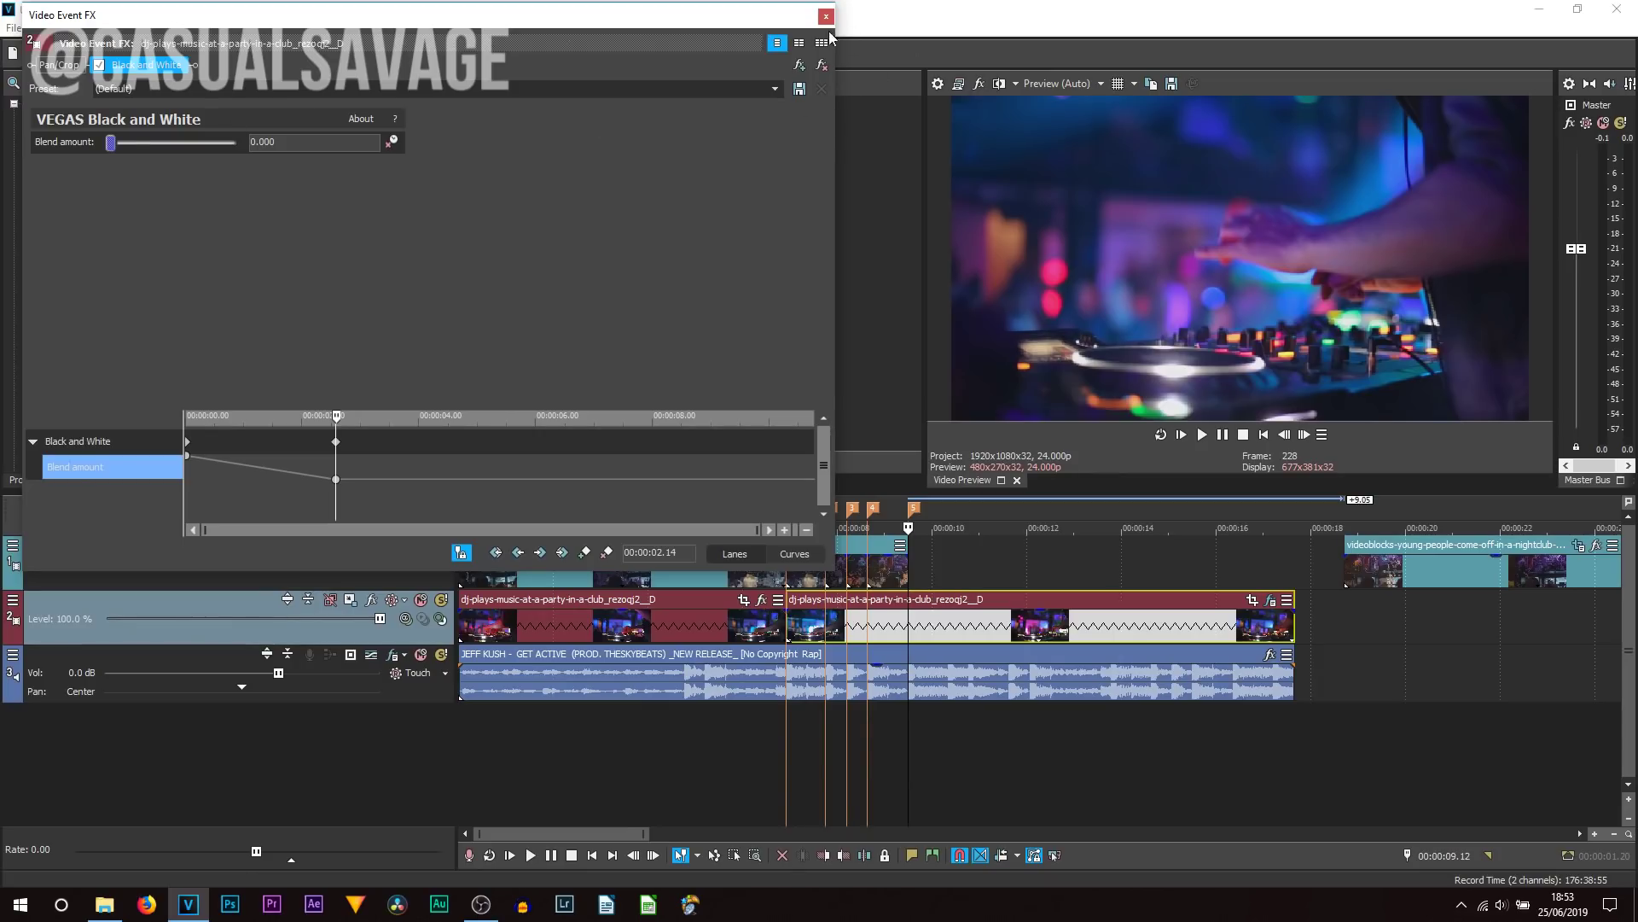
pyautogui.click(827, 17)
pyautogui.click(825, 571)
# Step: Check the top-track pieces between 06.22 and 08.11, leaving the playhead at the 06.22 clip edge
pyautogui.click(813, 572)
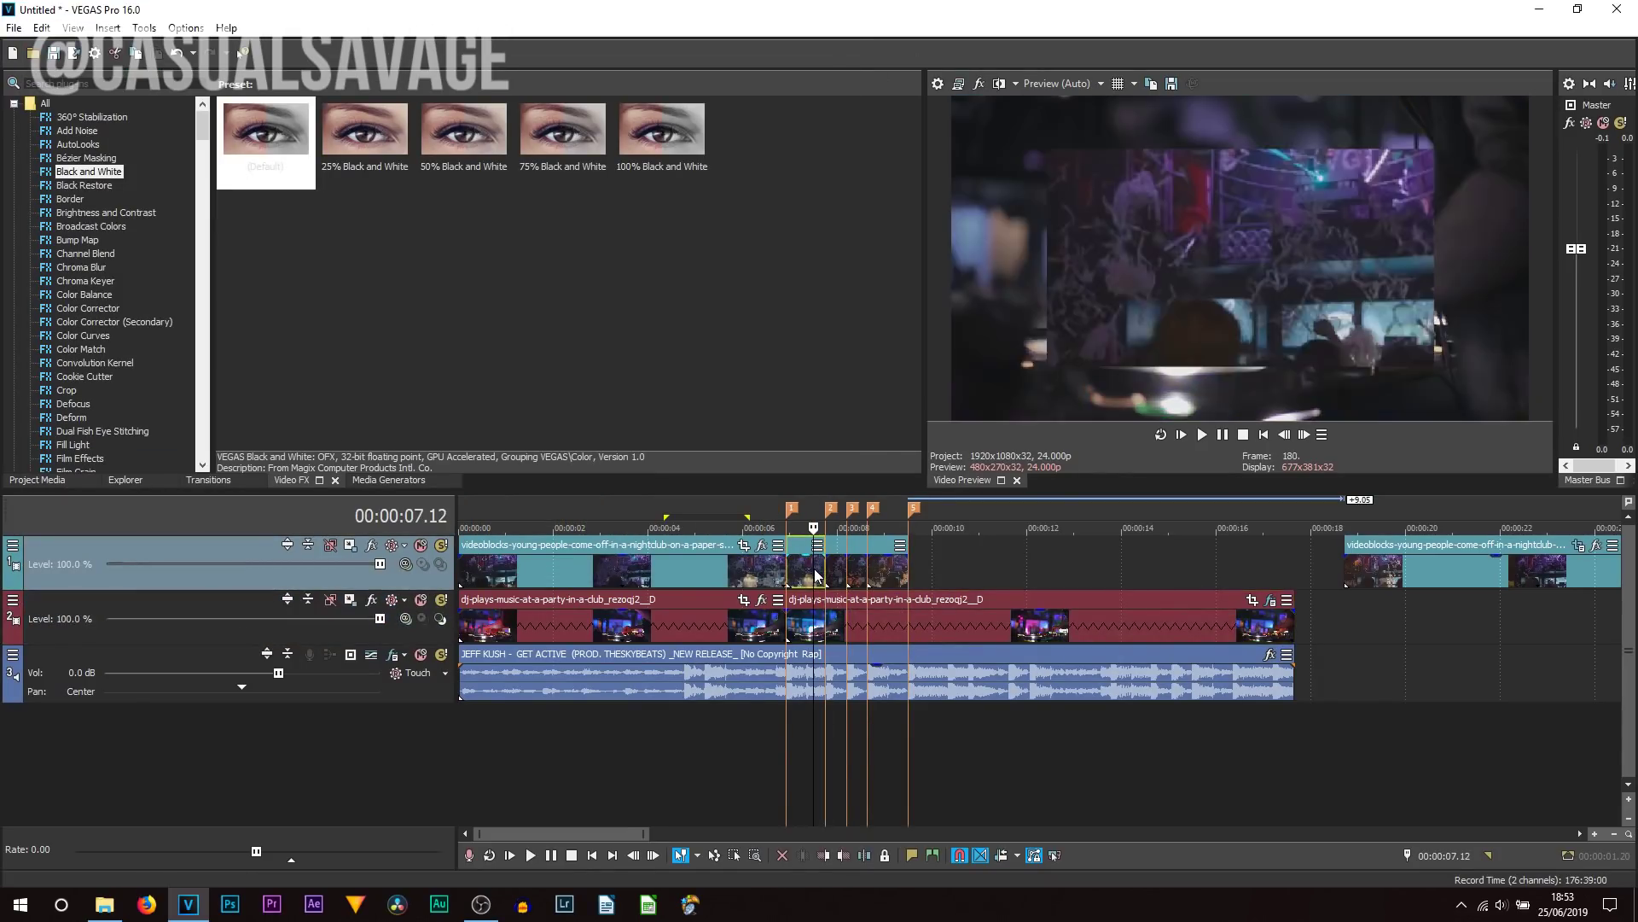
pyautogui.click(844, 578)
pyautogui.click(858, 573)
pyautogui.click(786, 576)
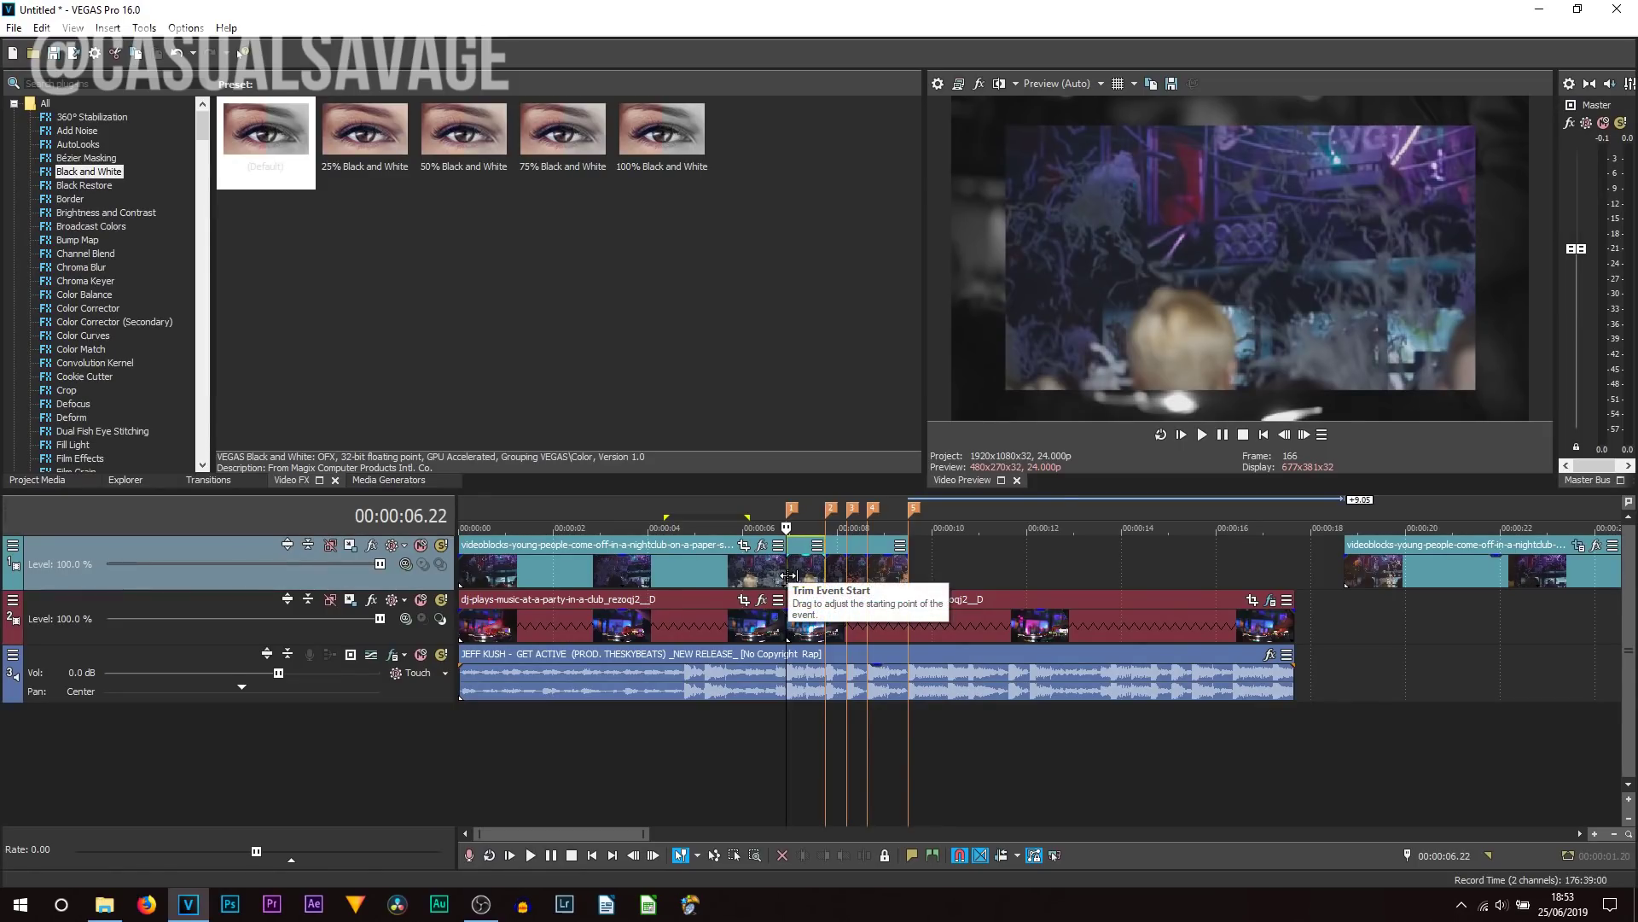
pyautogui.click(814, 573)
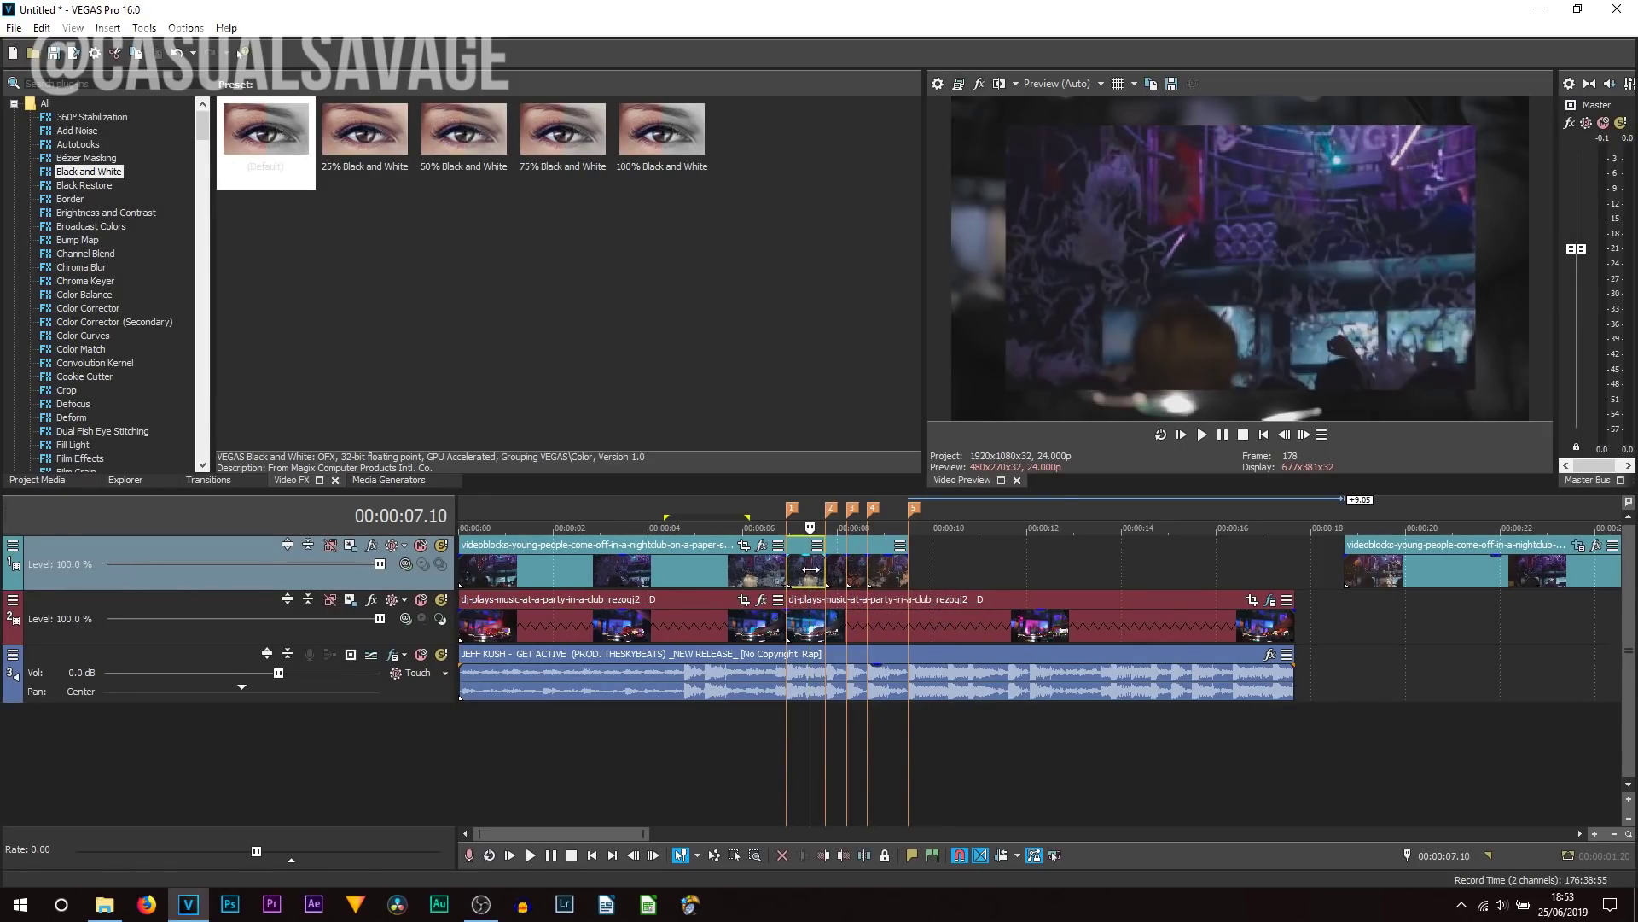
pyautogui.click(803, 570)
pyautogui.click(786, 569)
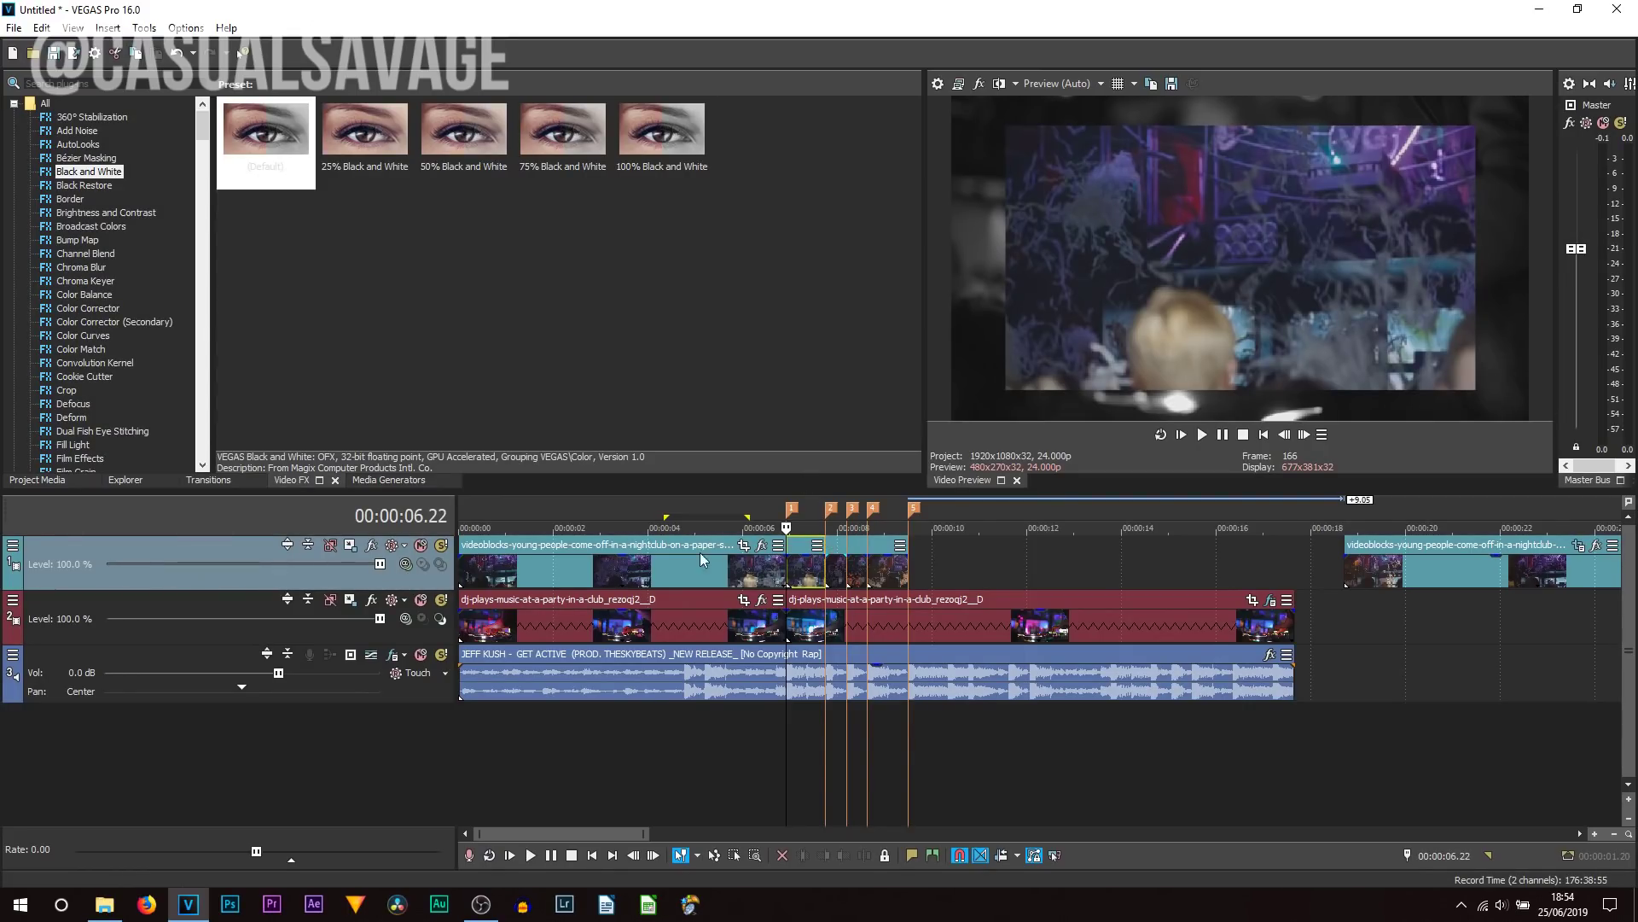
# Step: Delete the opening DJ clip, move the first crowd piece down to track 2, and drag Black and White toward track 1
pyautogui.click(600, 636)
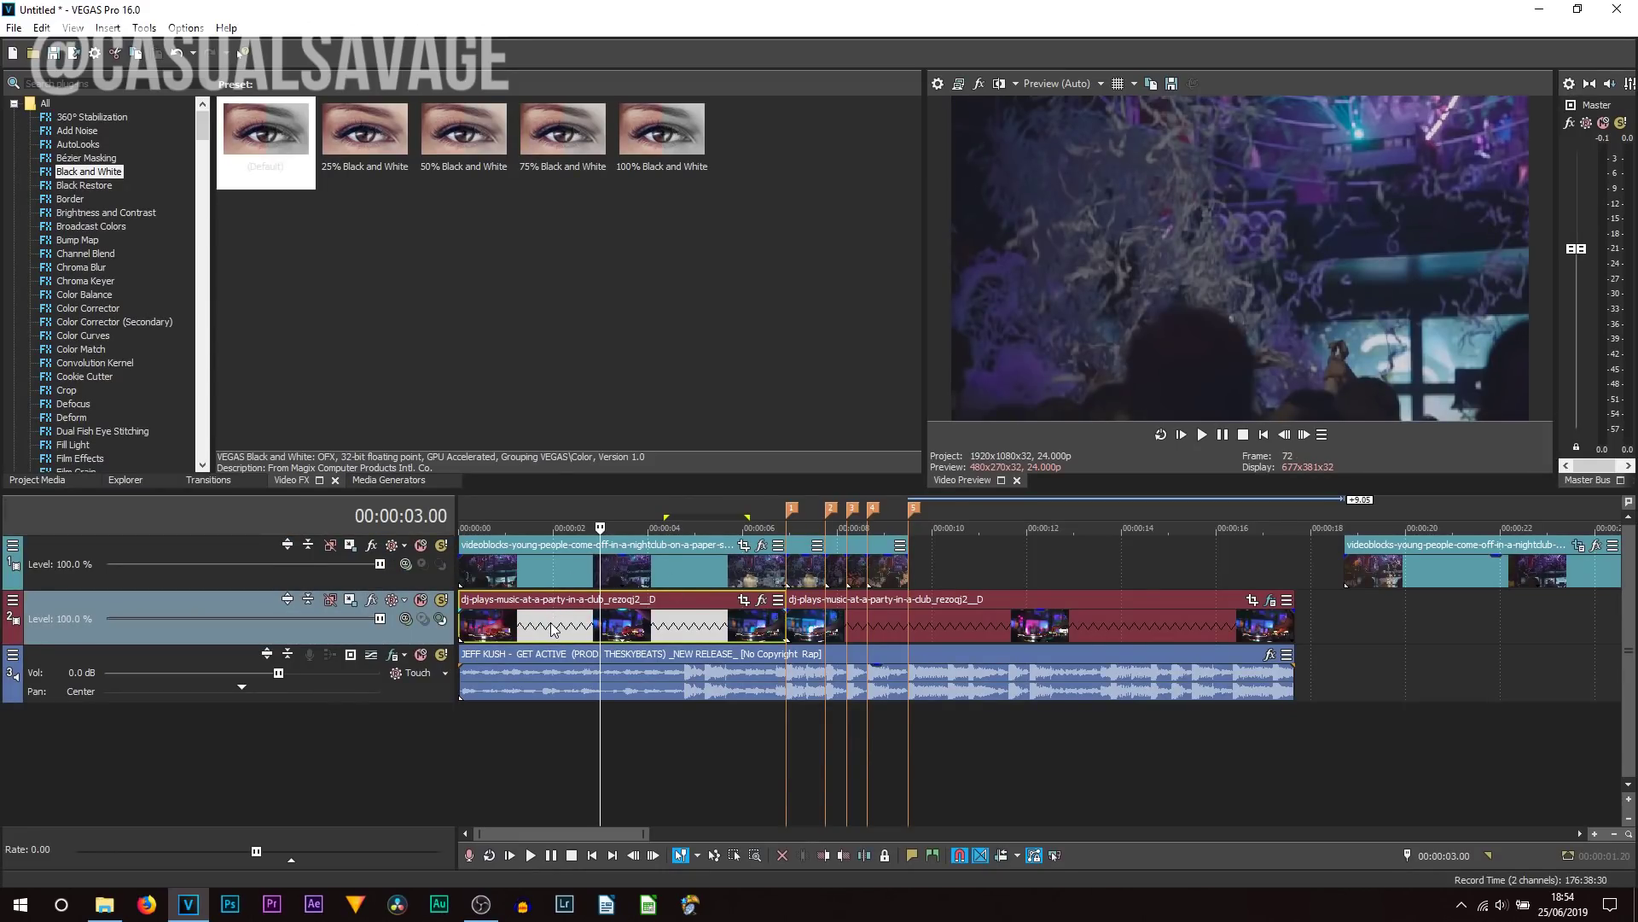
pyautogui.press('Delete')
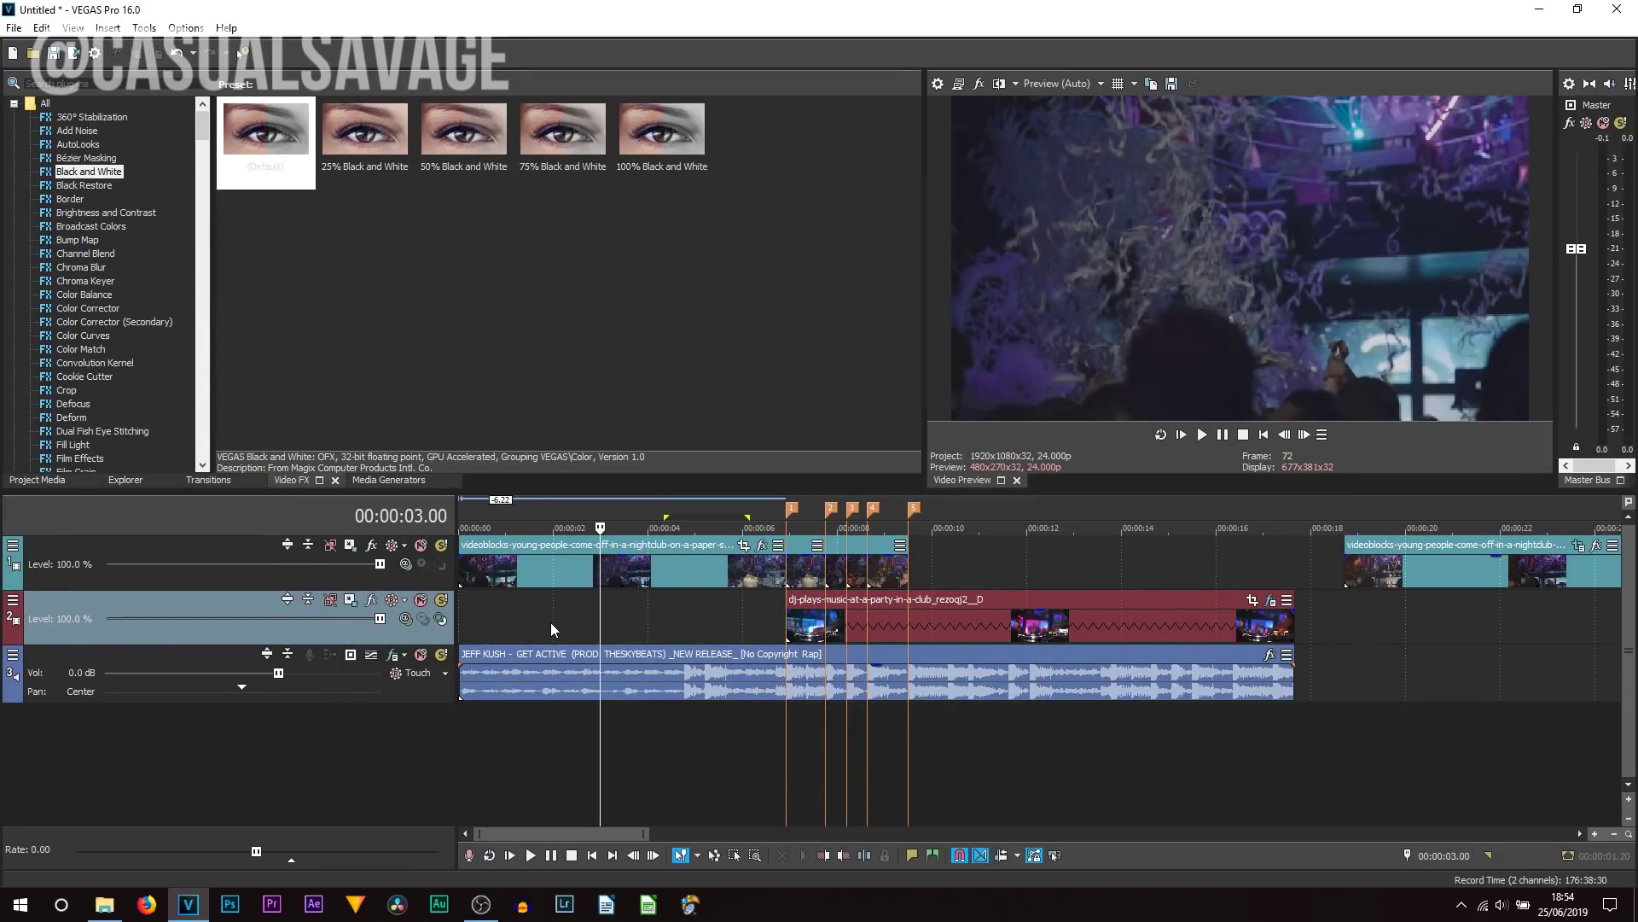
pyautogui.click(524, 579)
pyautogui.moveTo(653, 565); pyautogui.dragTo(652, 602)
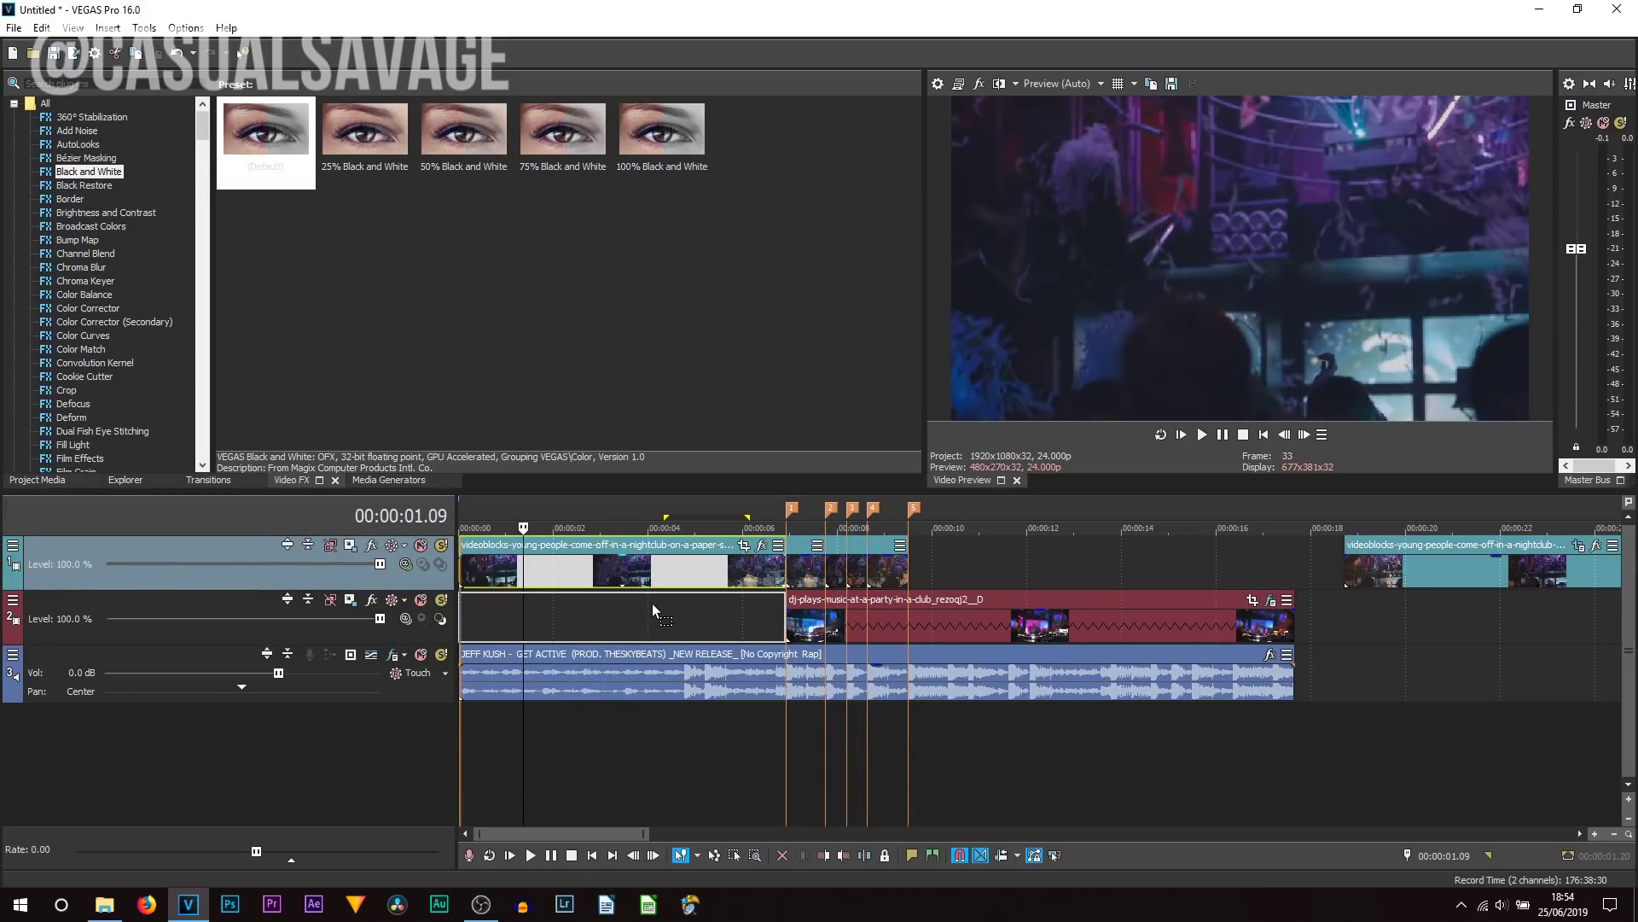
pyautogui.moveTo(265, 120); pyautogui.dragTo(322, 157)
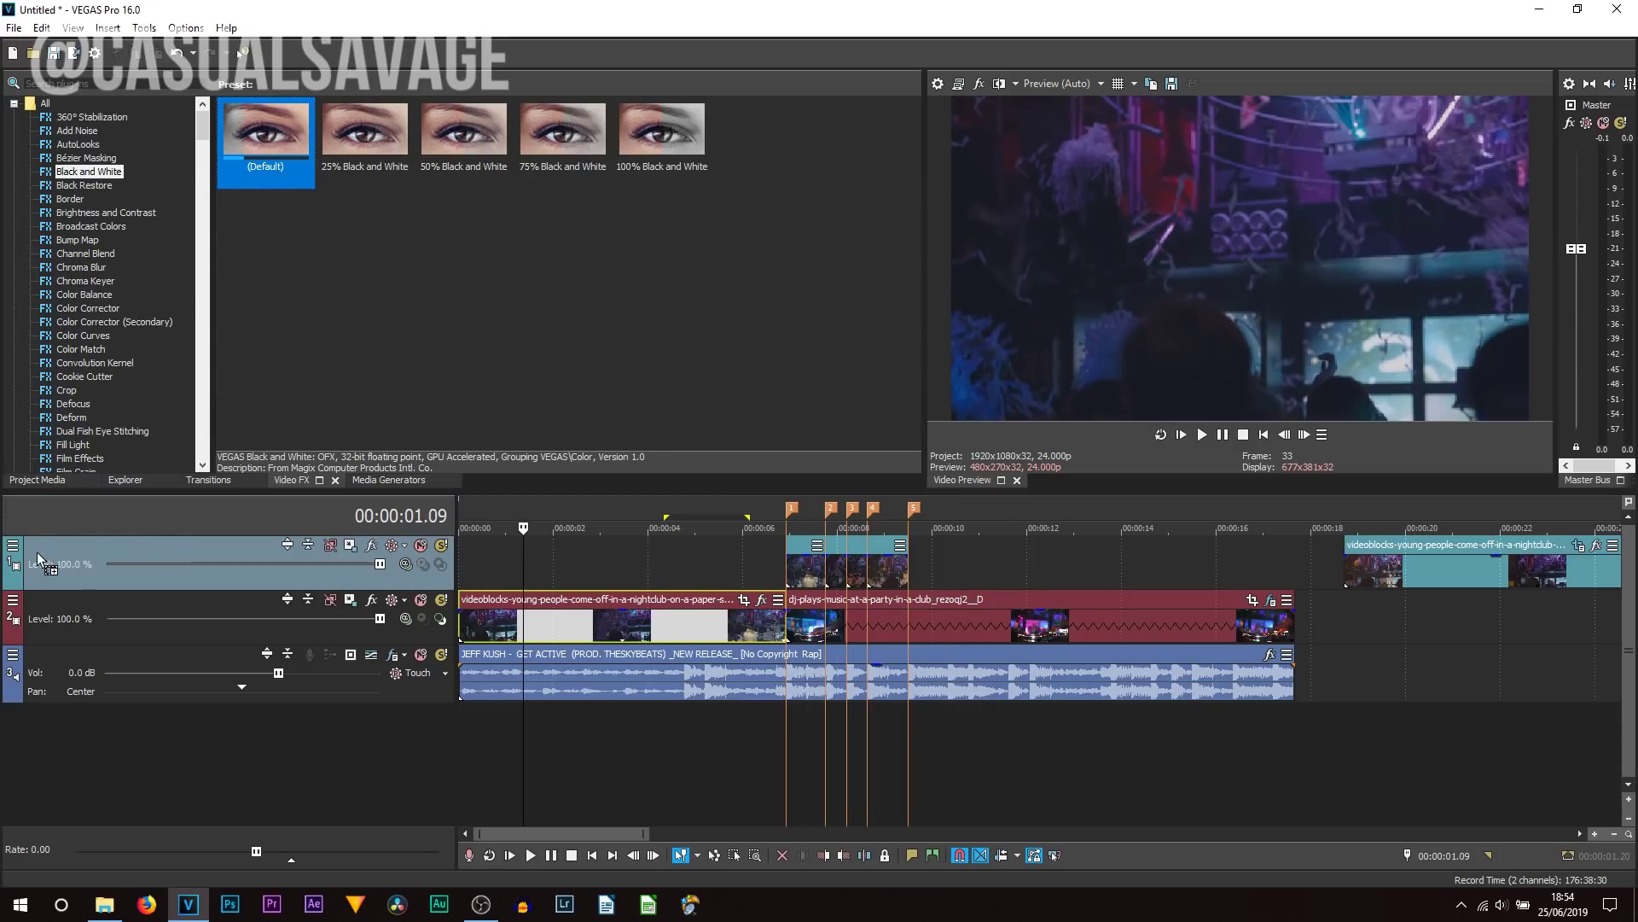
# Step: Apply Black and White to track 1 with Blend keyframes of 0 at 06.22 and 1.000 at 09.12
pyautogui.moveTo(70, 549); pyautogui.dragTo(70, 550)
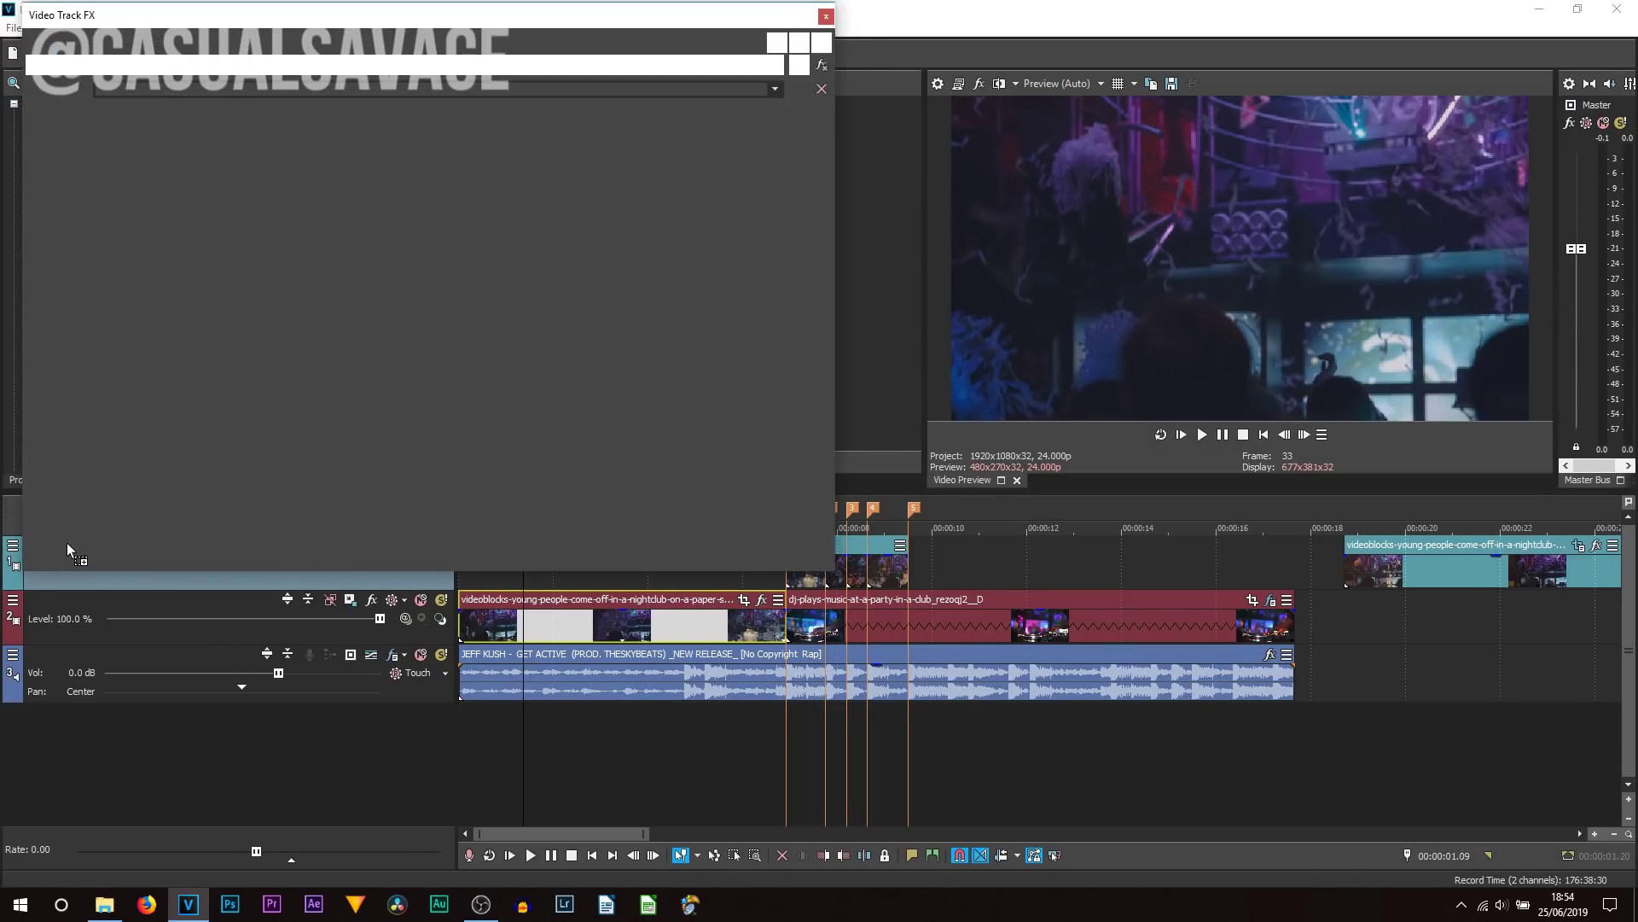
pyautogui.press('1')
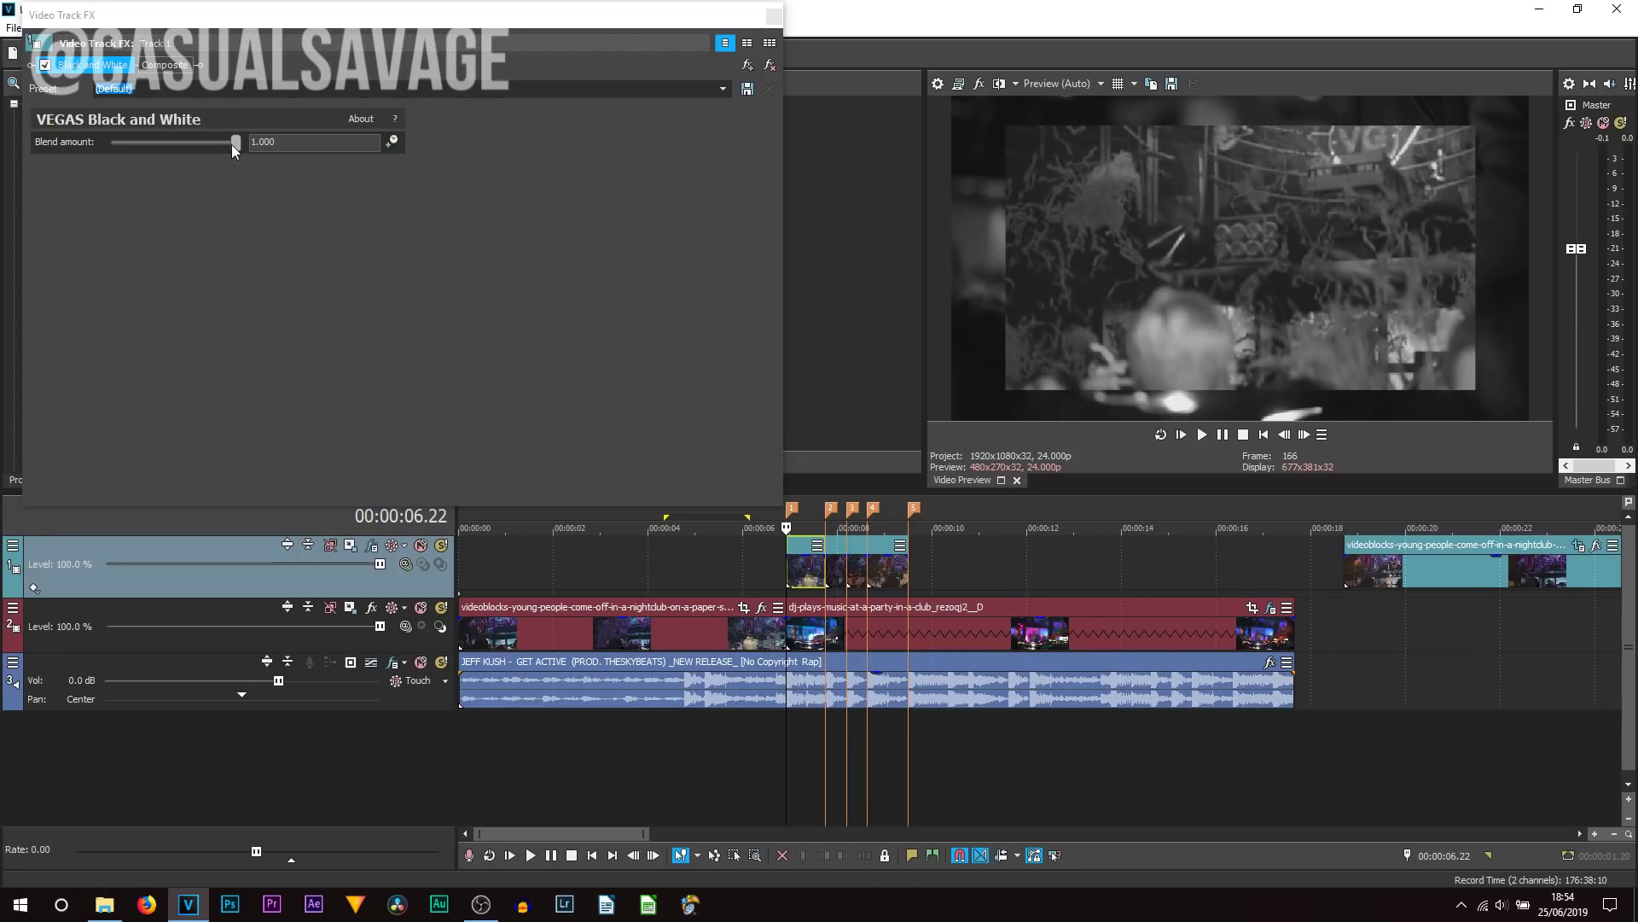
pyautogui.moveTo(235, 145); pyautogui.dragTo(2, 135)
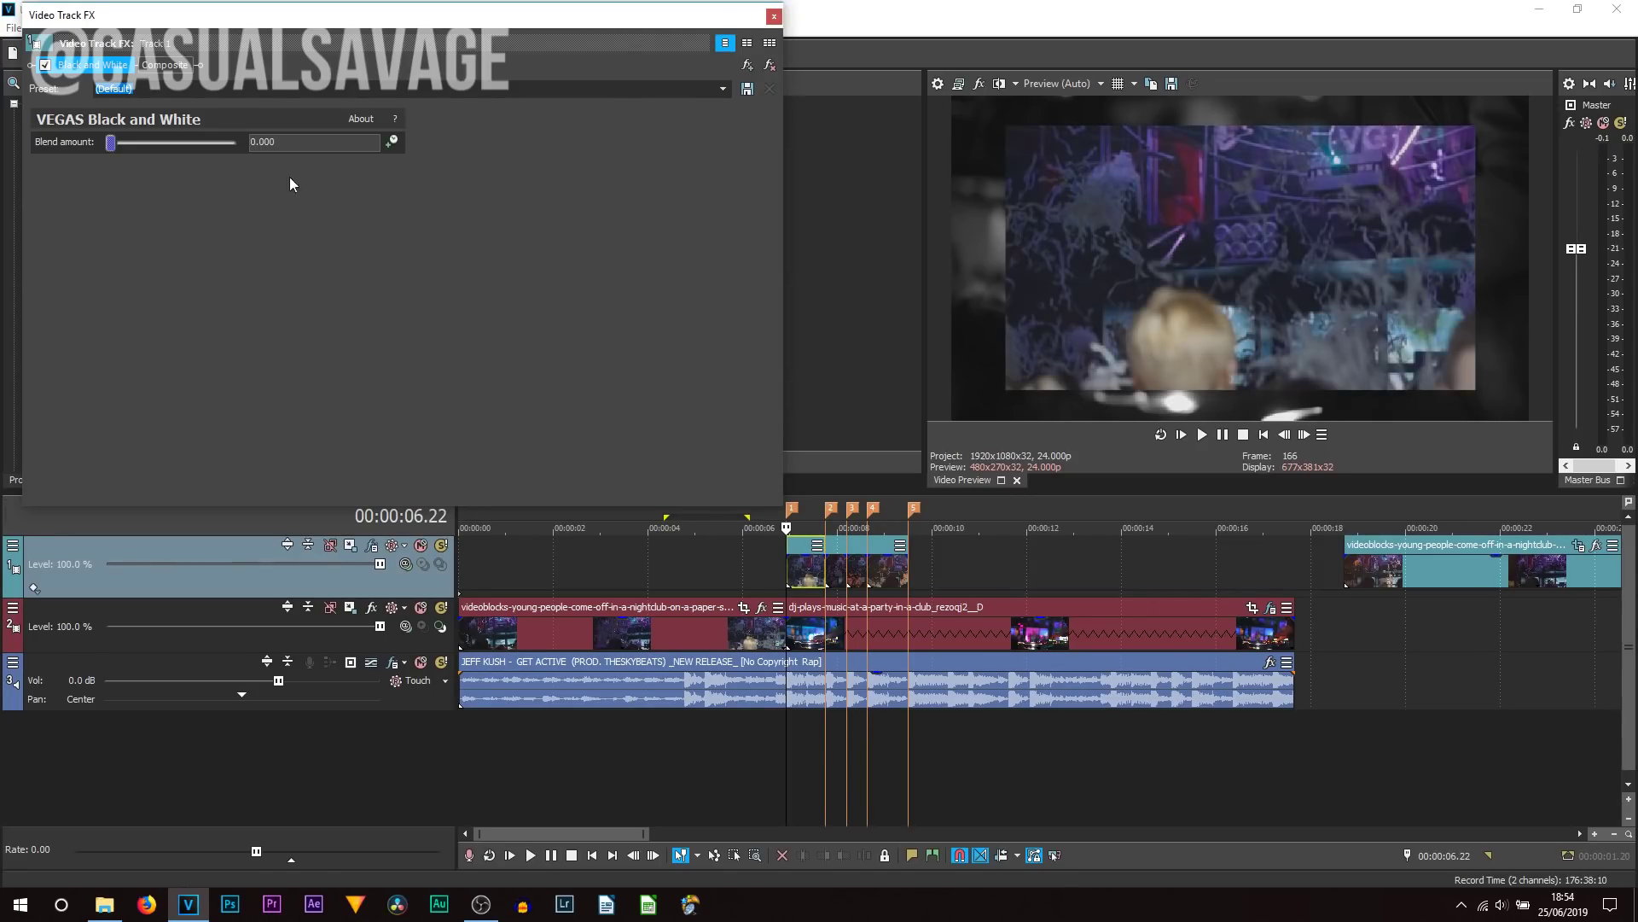
pyautogui.click(398, 141)
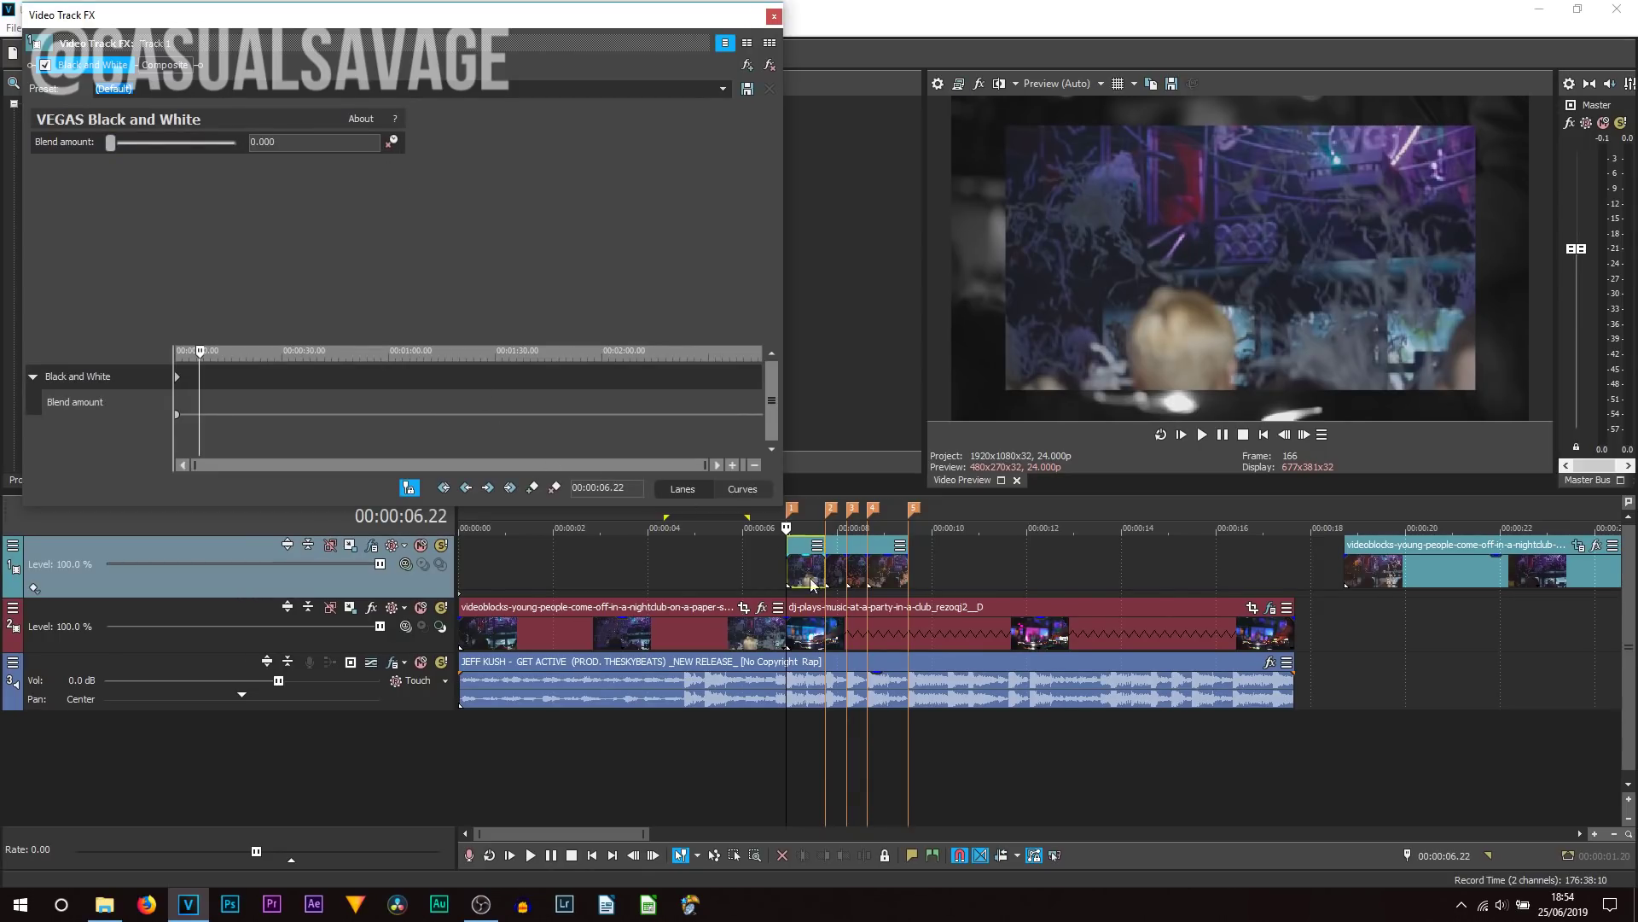
pyautogui.click(786, 567)
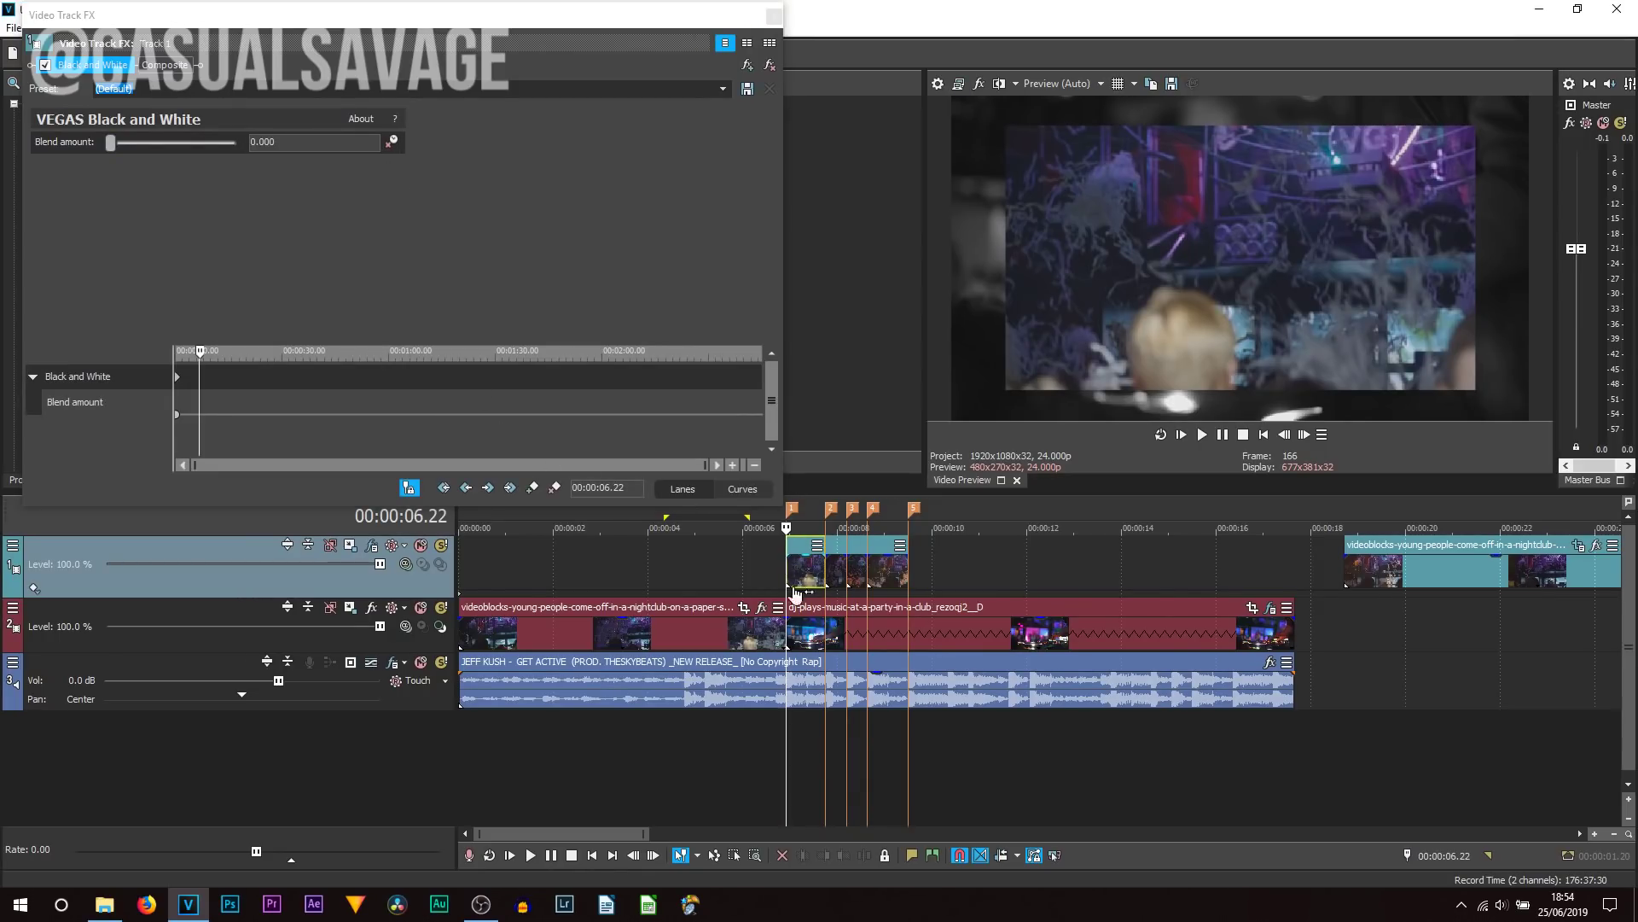
pyautogui.click(526, 495)
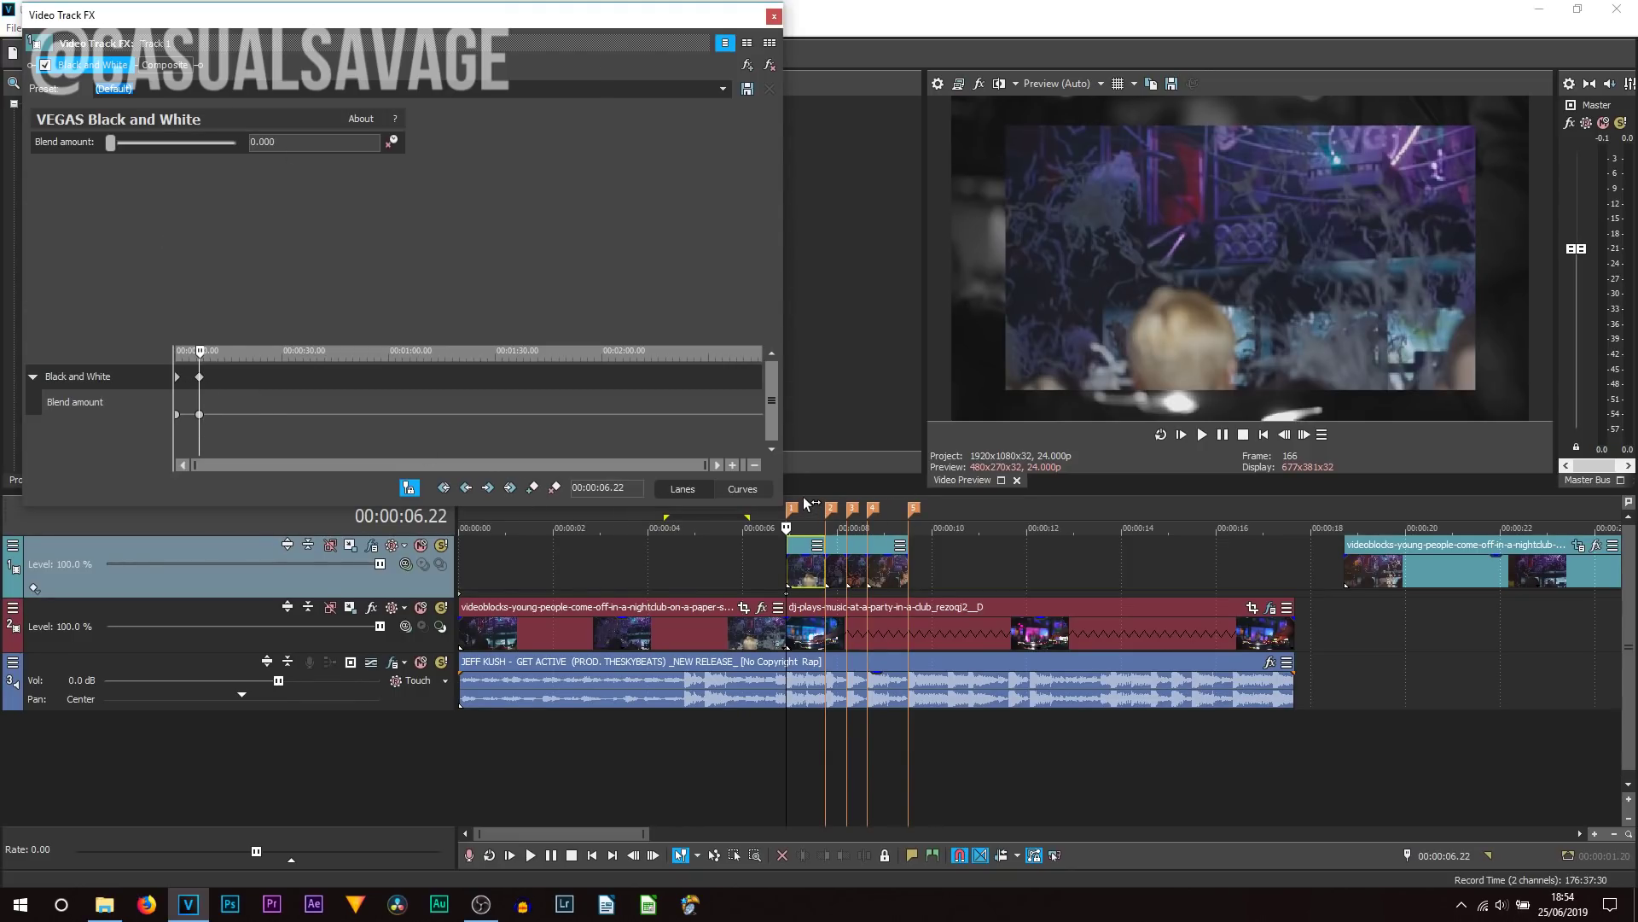
pyautogui.click(843, 542)
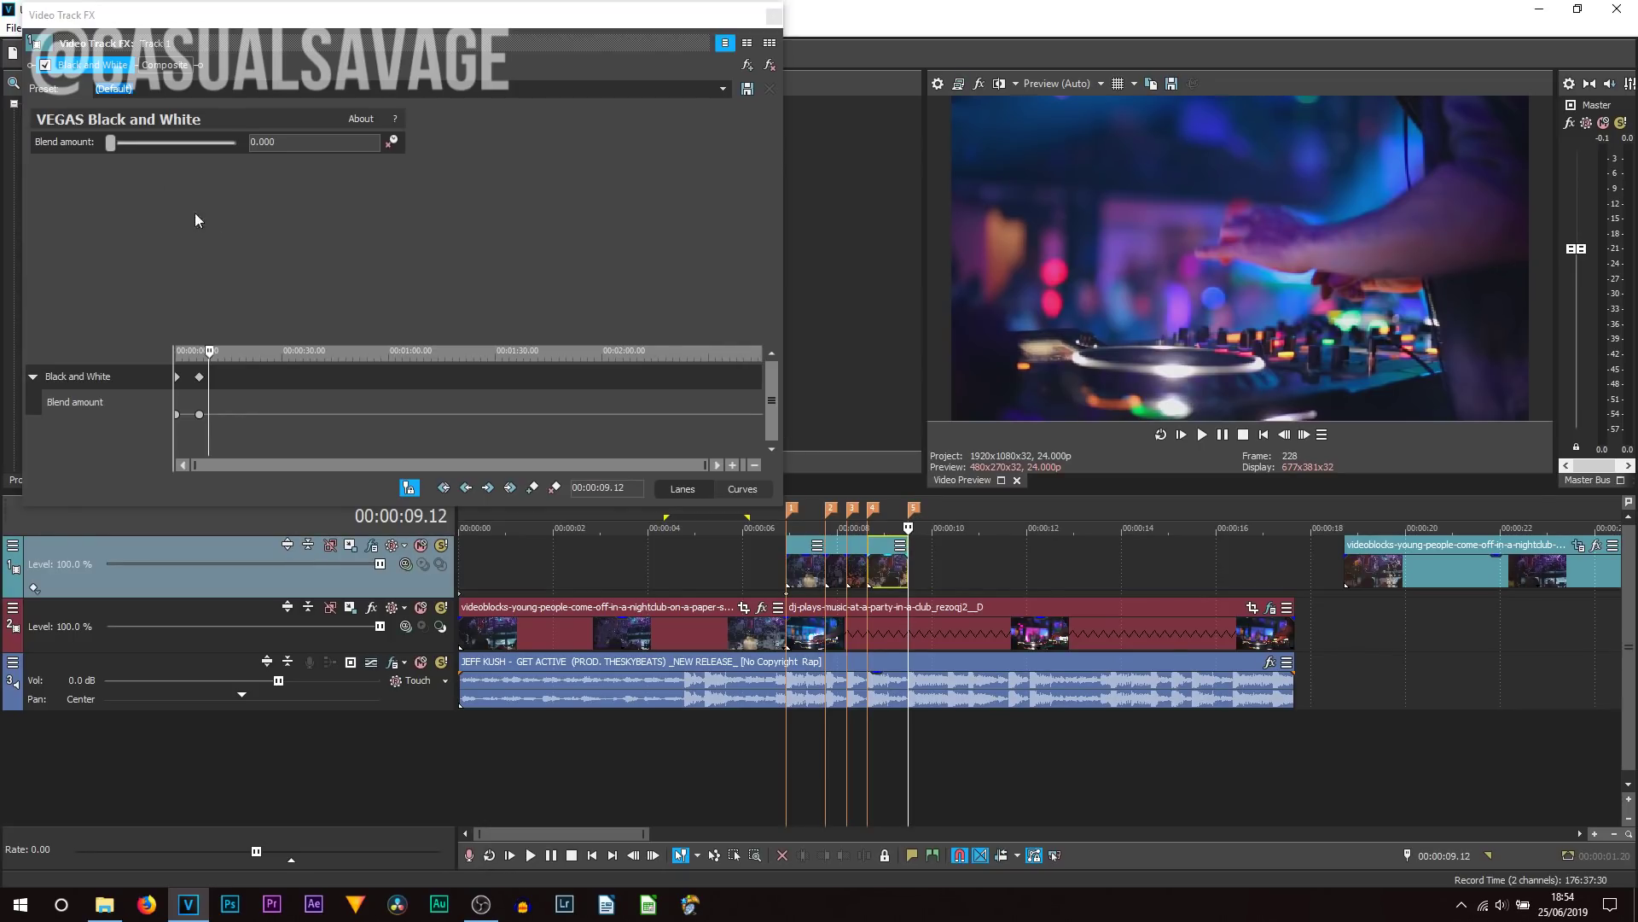
pyautogui.moveTo(112, 142); pyautogui.dragTo(359, 135)
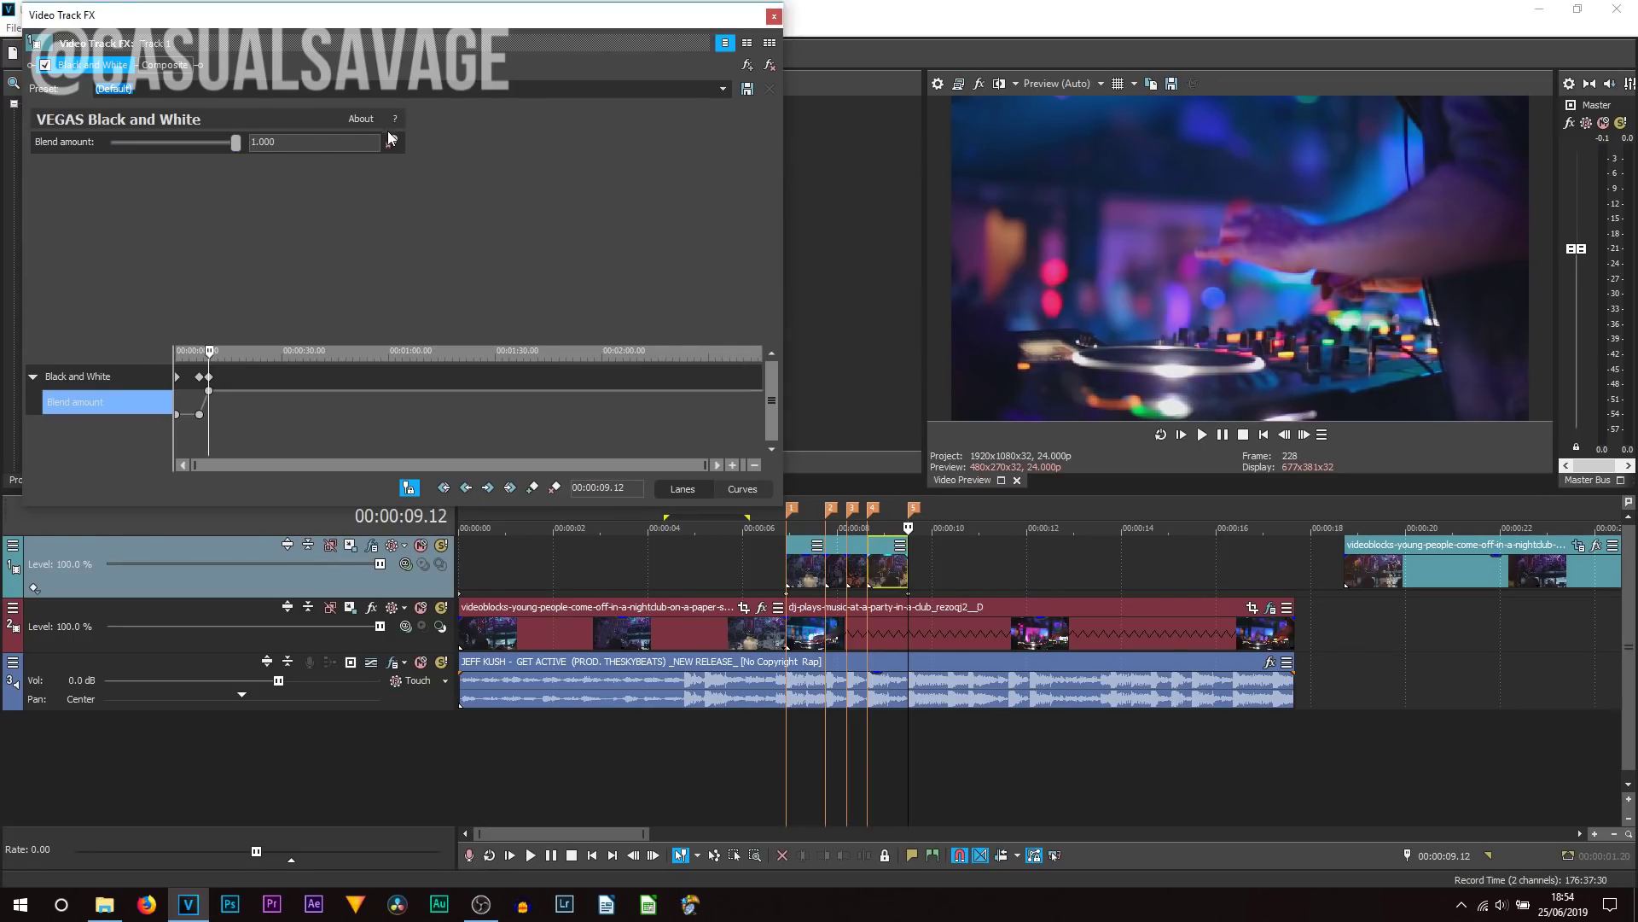
pyautogui.click(774, 17)
pyautogui.click(756, 570)
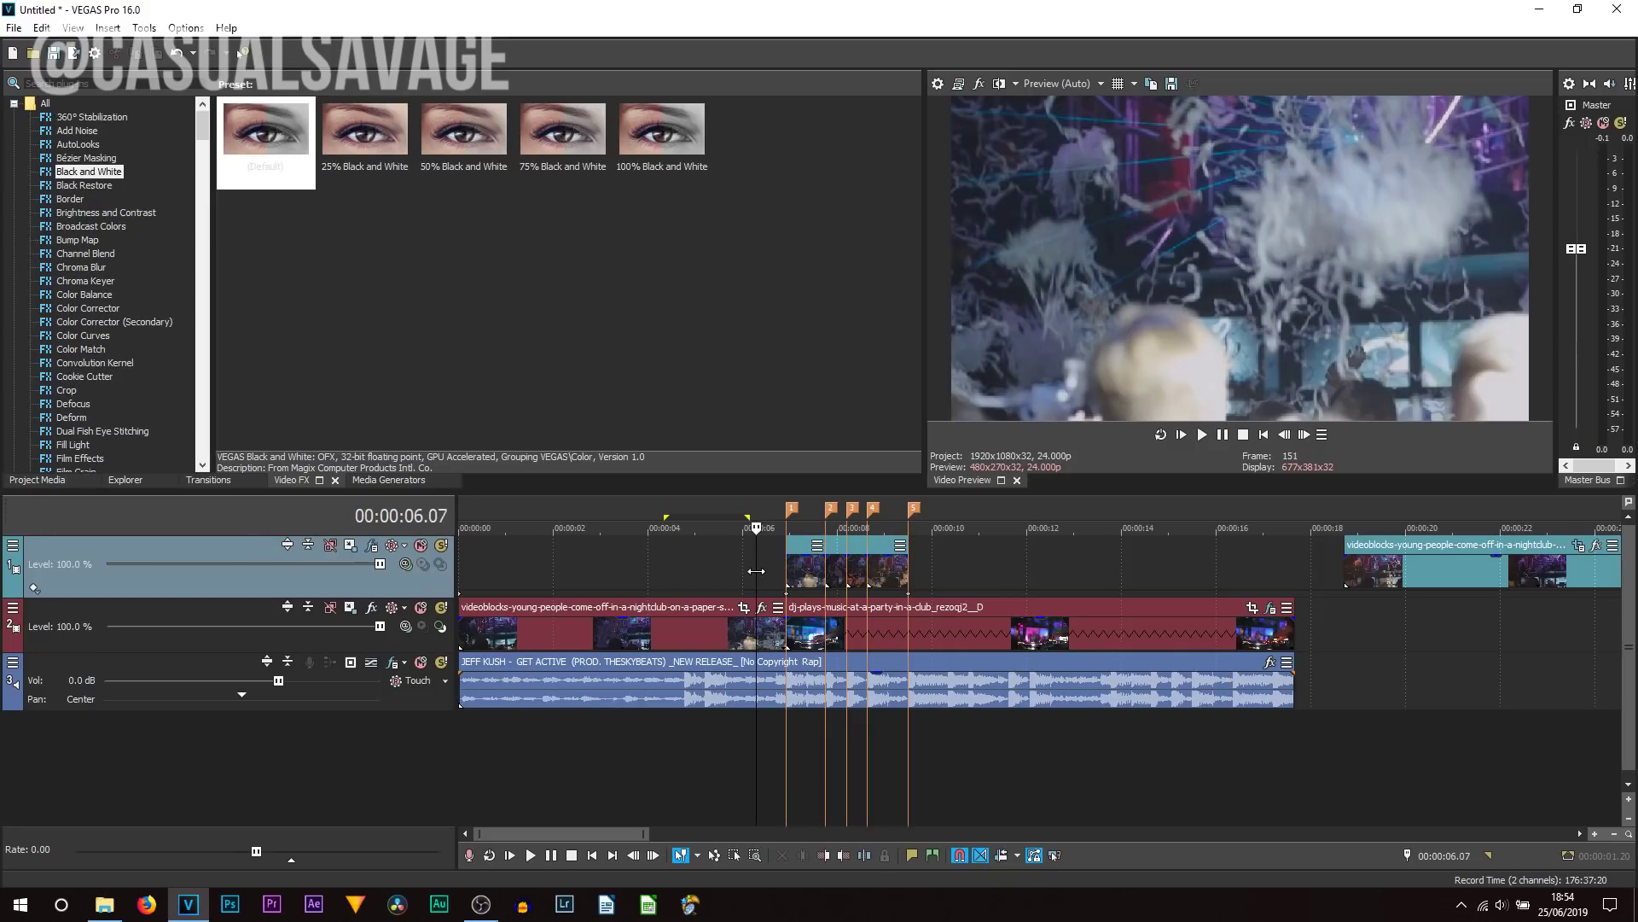
pyautogui.press('space')
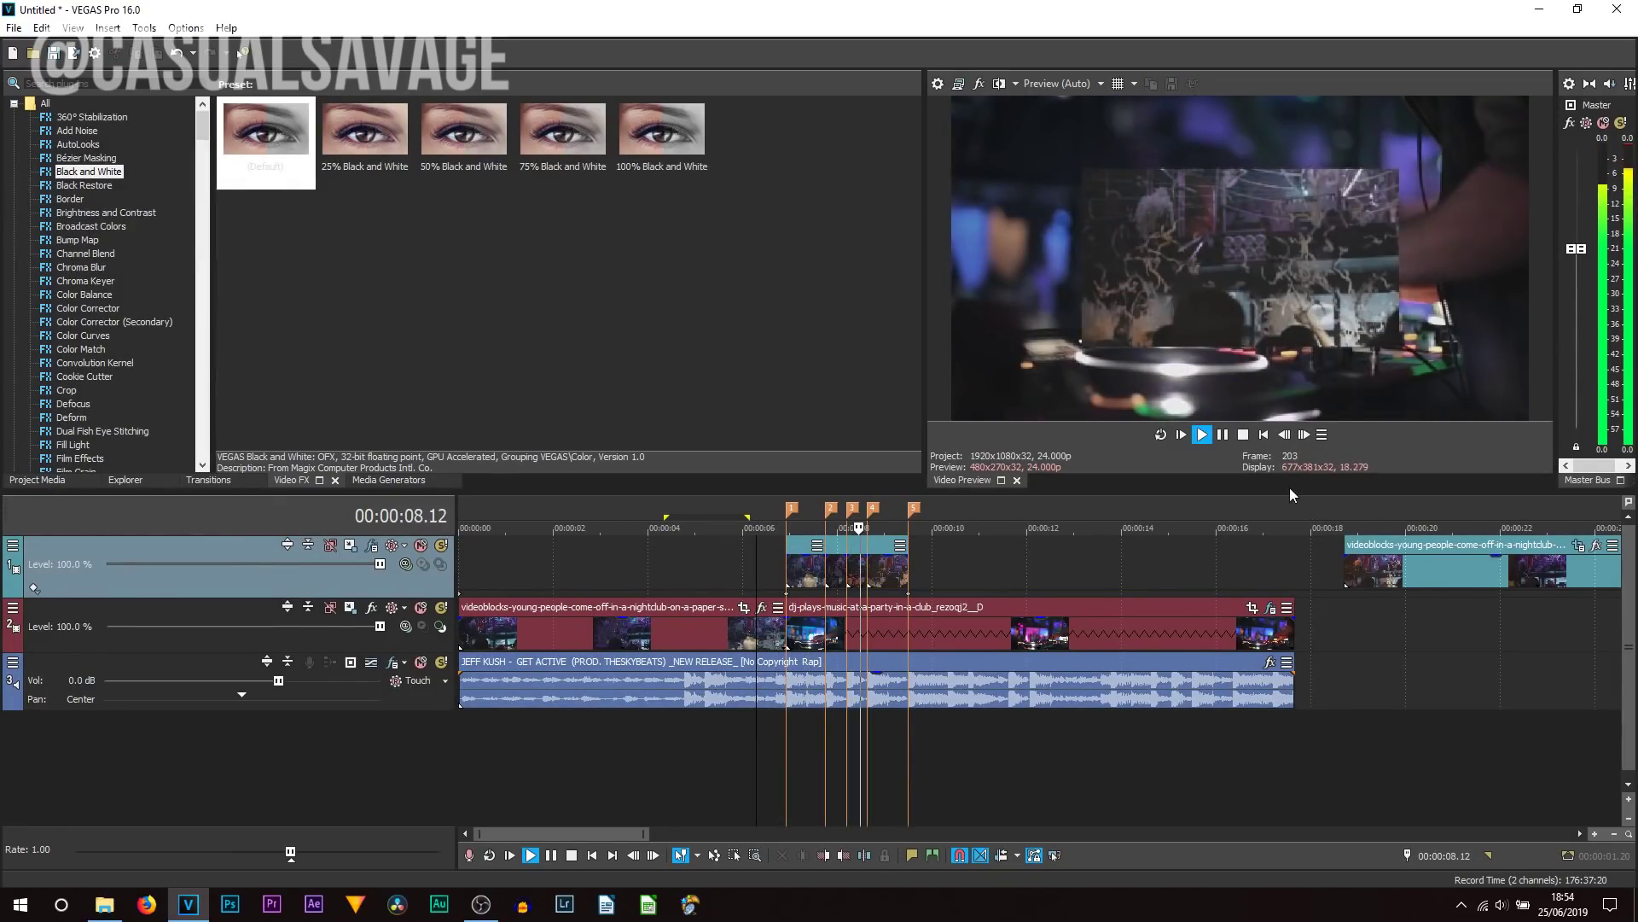
pyautogui.press('space')
pyautogui.click(783, 633)
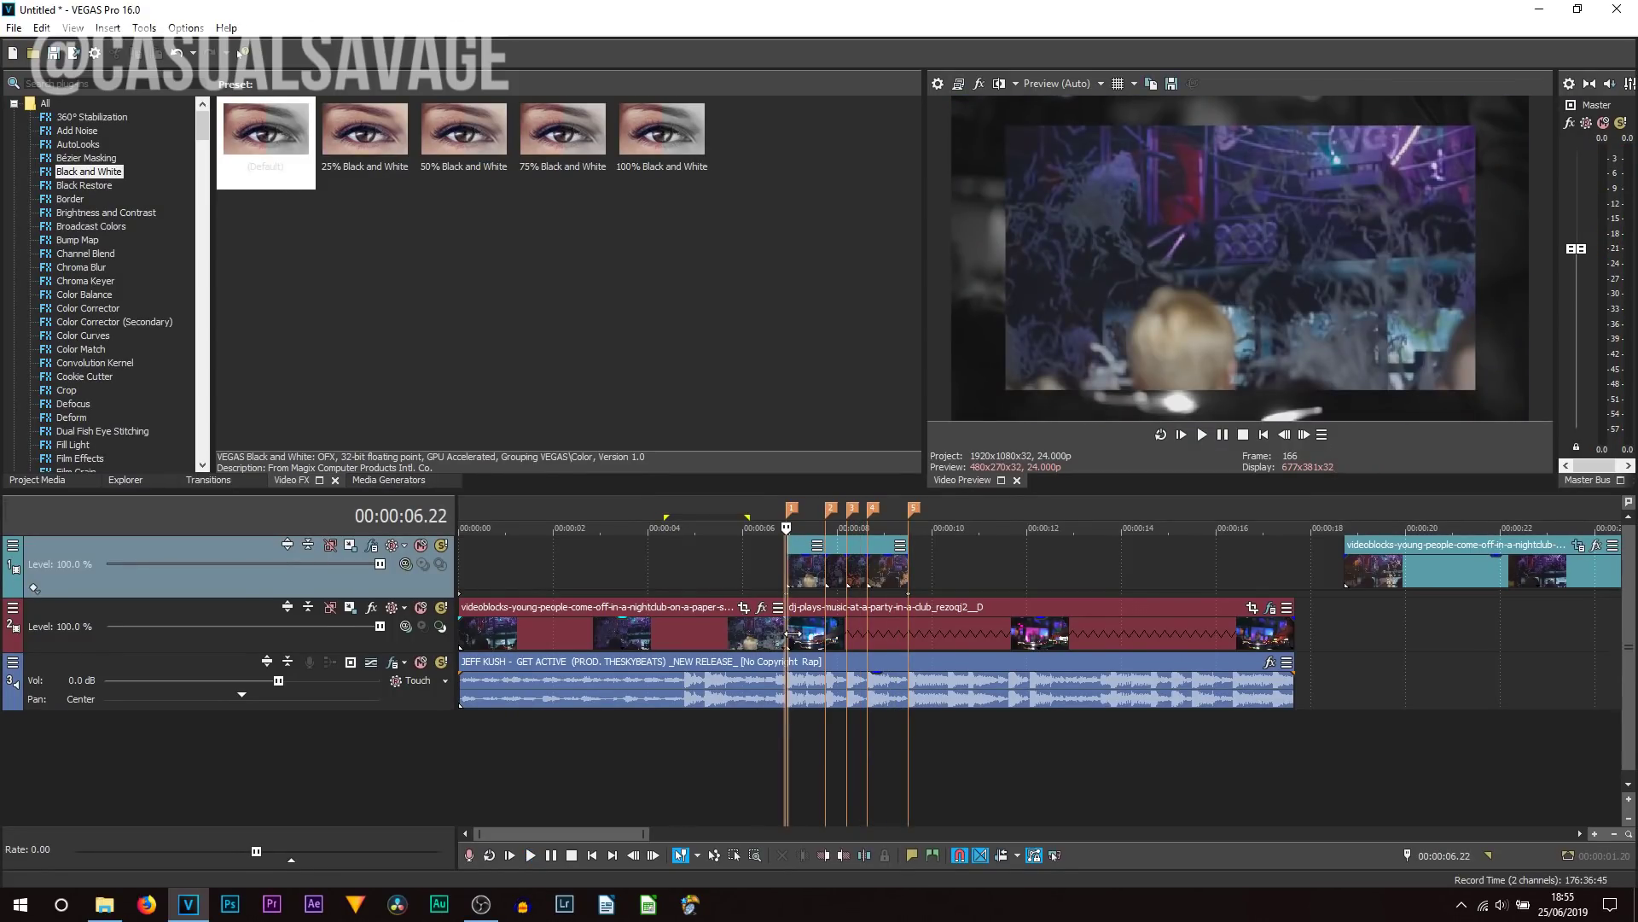
pyautogui.moveTo(780, 634)
pyautogui.mouseDown()
pyautogui.moveTo(900, 625)
pyautogui.moveTo(786, 632)
pyautogui.mouseUp()
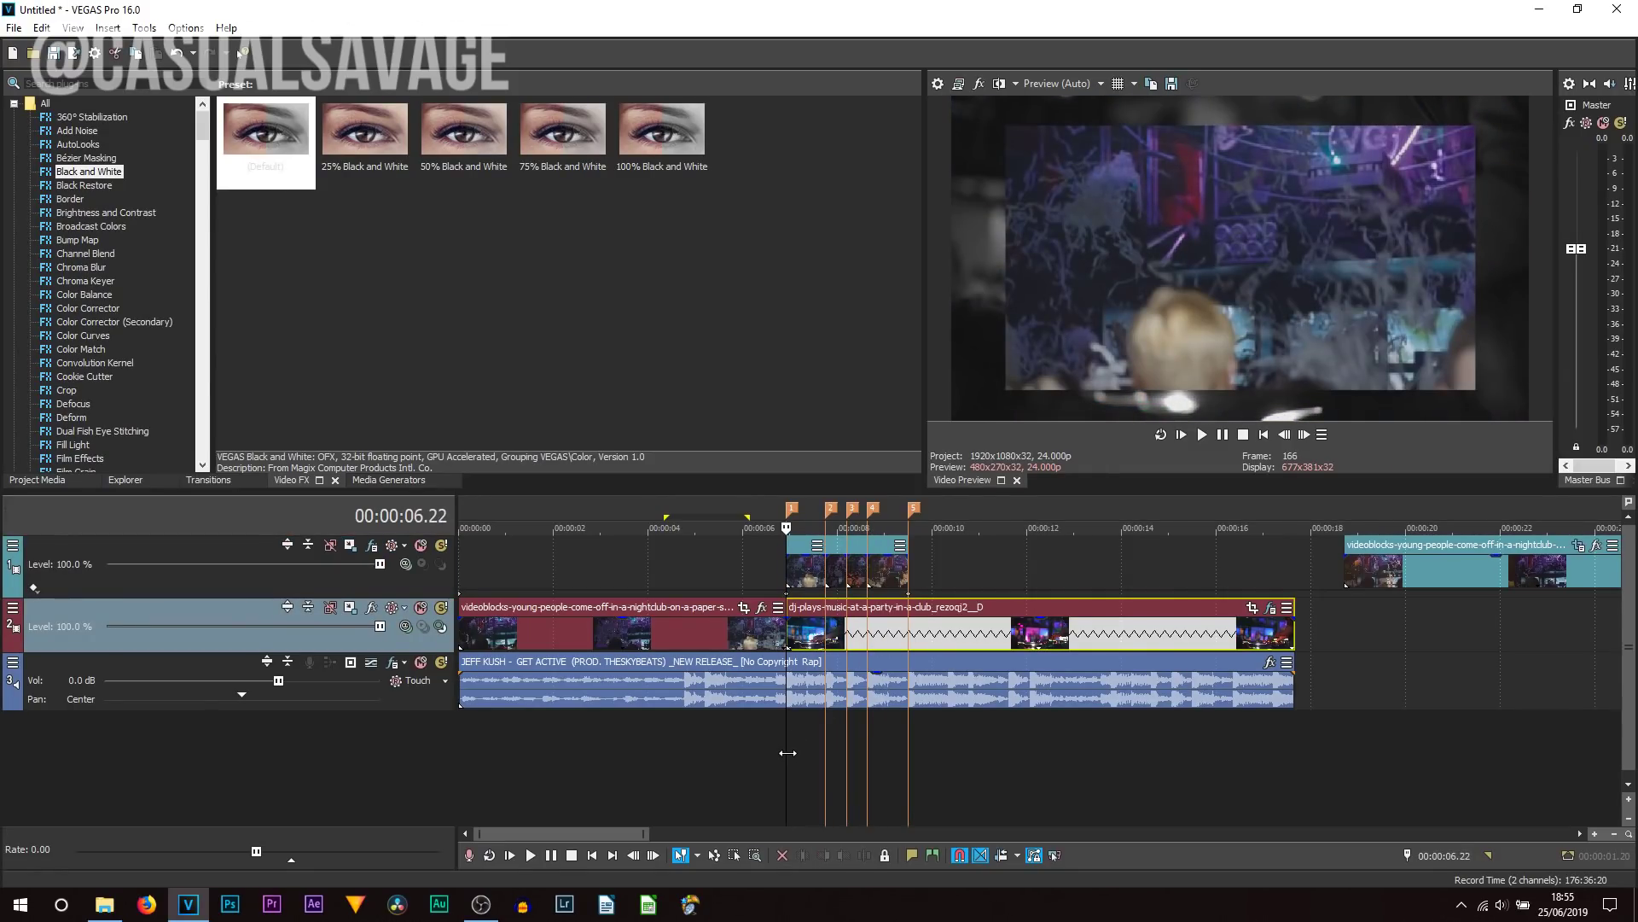
pyautogui.moveTo(788, 753)
pyautogui.mouseDown()
pyautogui.moveTo(923, 746)
pyautogui.moveTo(884, 747)
pyautogui.moveTo(795, 674)
pyautogui.moveTo(781, 591)
pyautogui.moveTo(855, 569)
pyautogui.moveTo(928, 640)
pyautogui.moveTo(908, 657)
pyautogui.mouseUp()
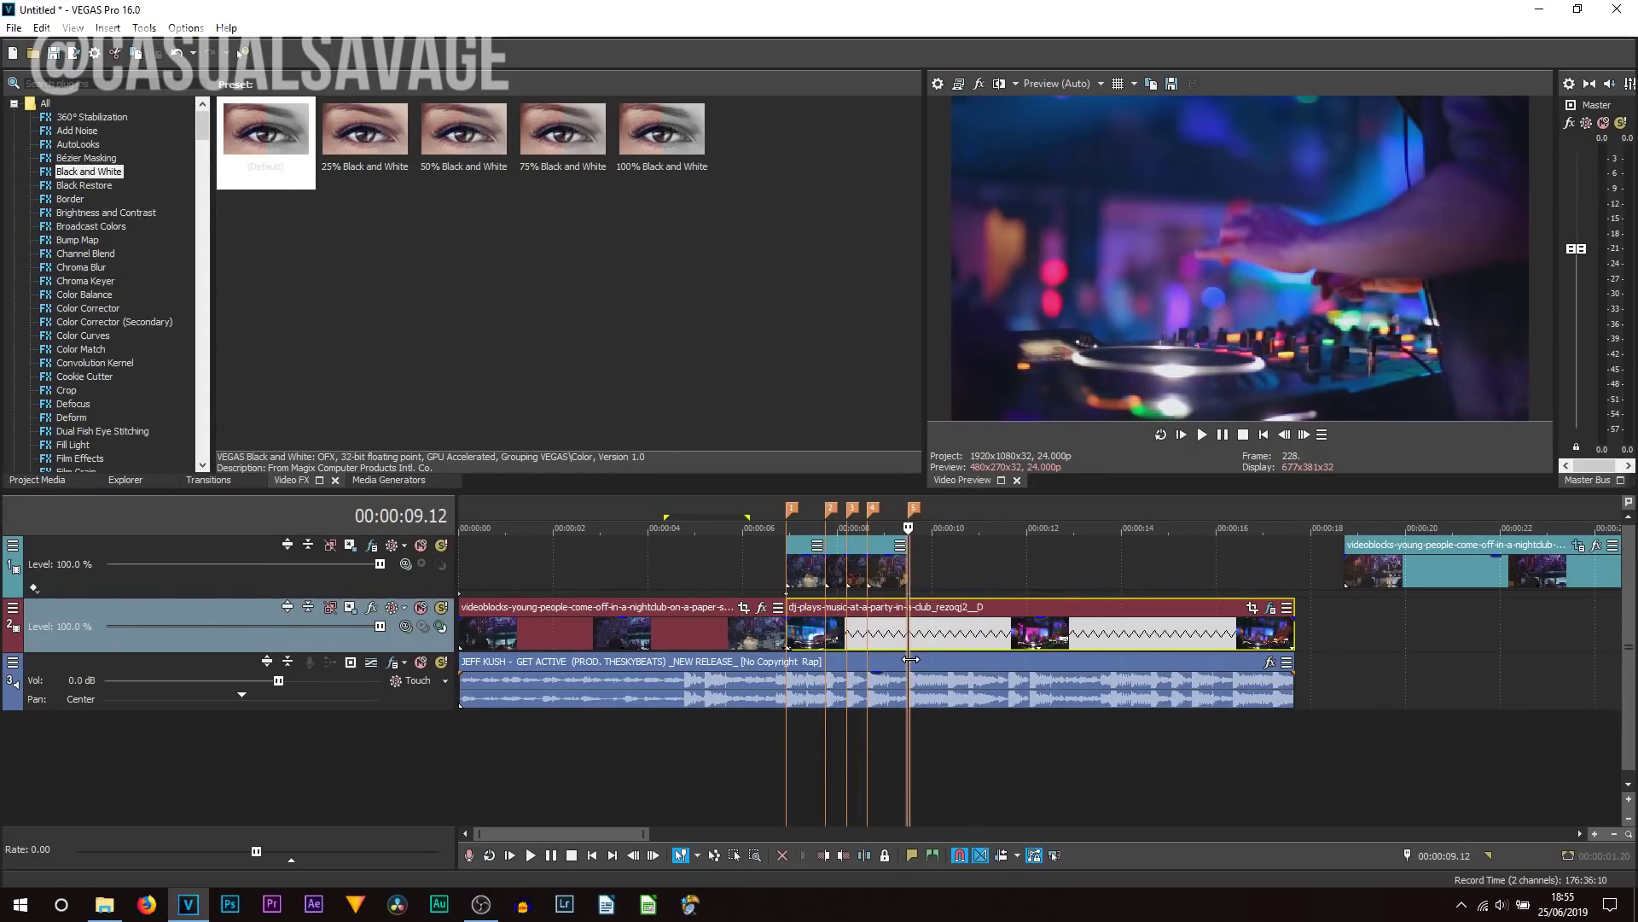
pyautogui.click(770, 570)
pyautogui.click(659, 565)
pyautogui.press('space')
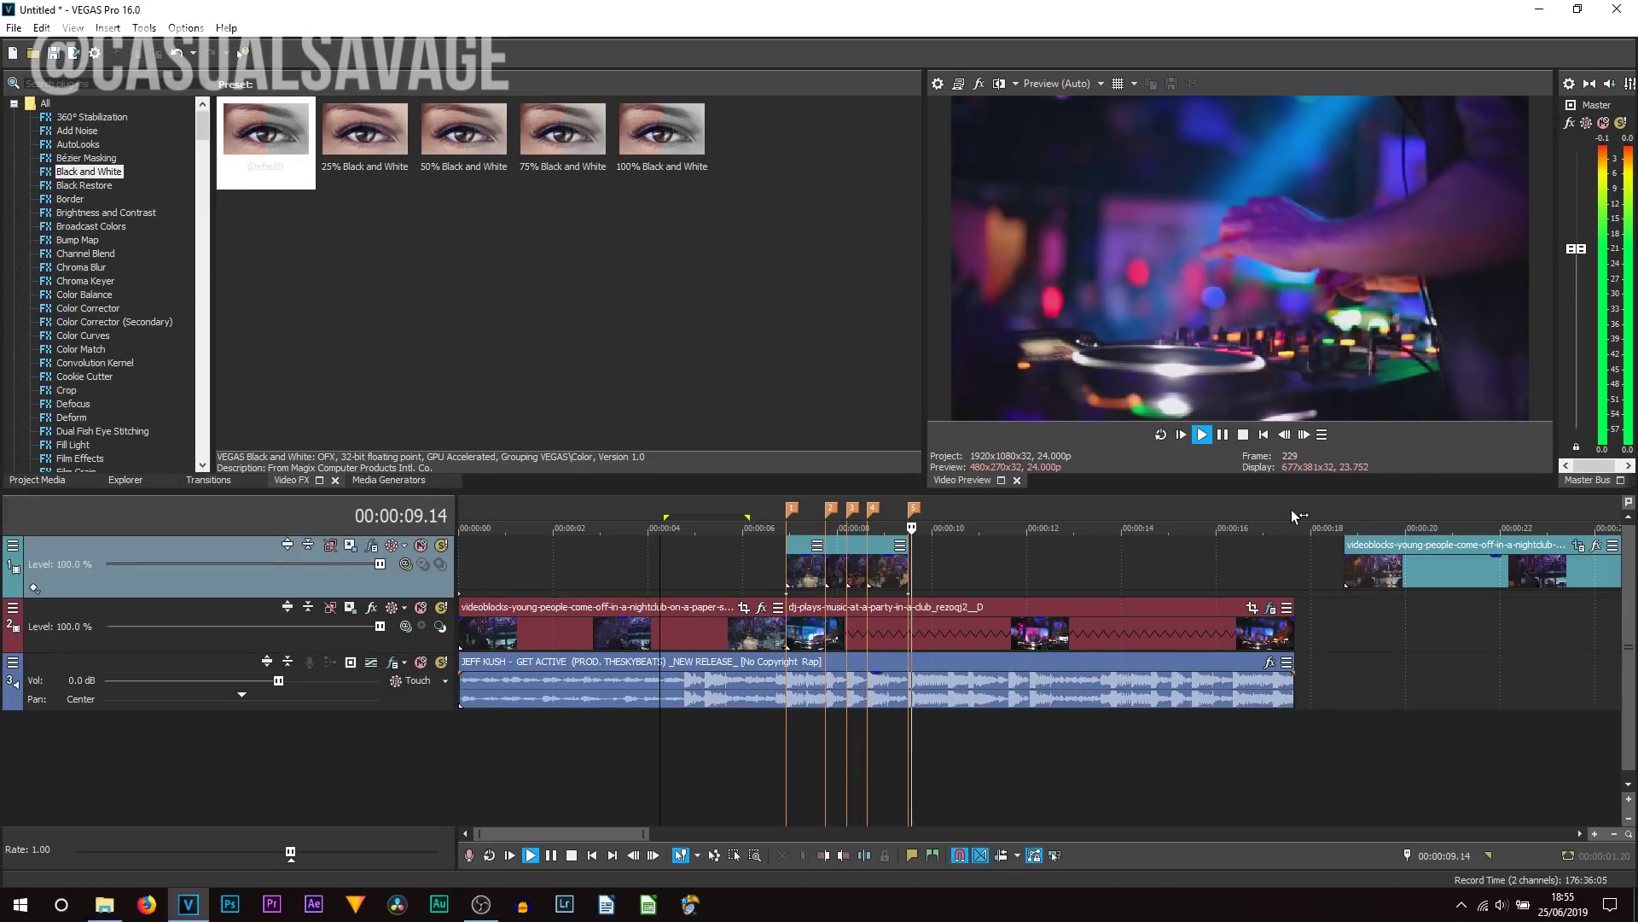
pyautogui.press('space')
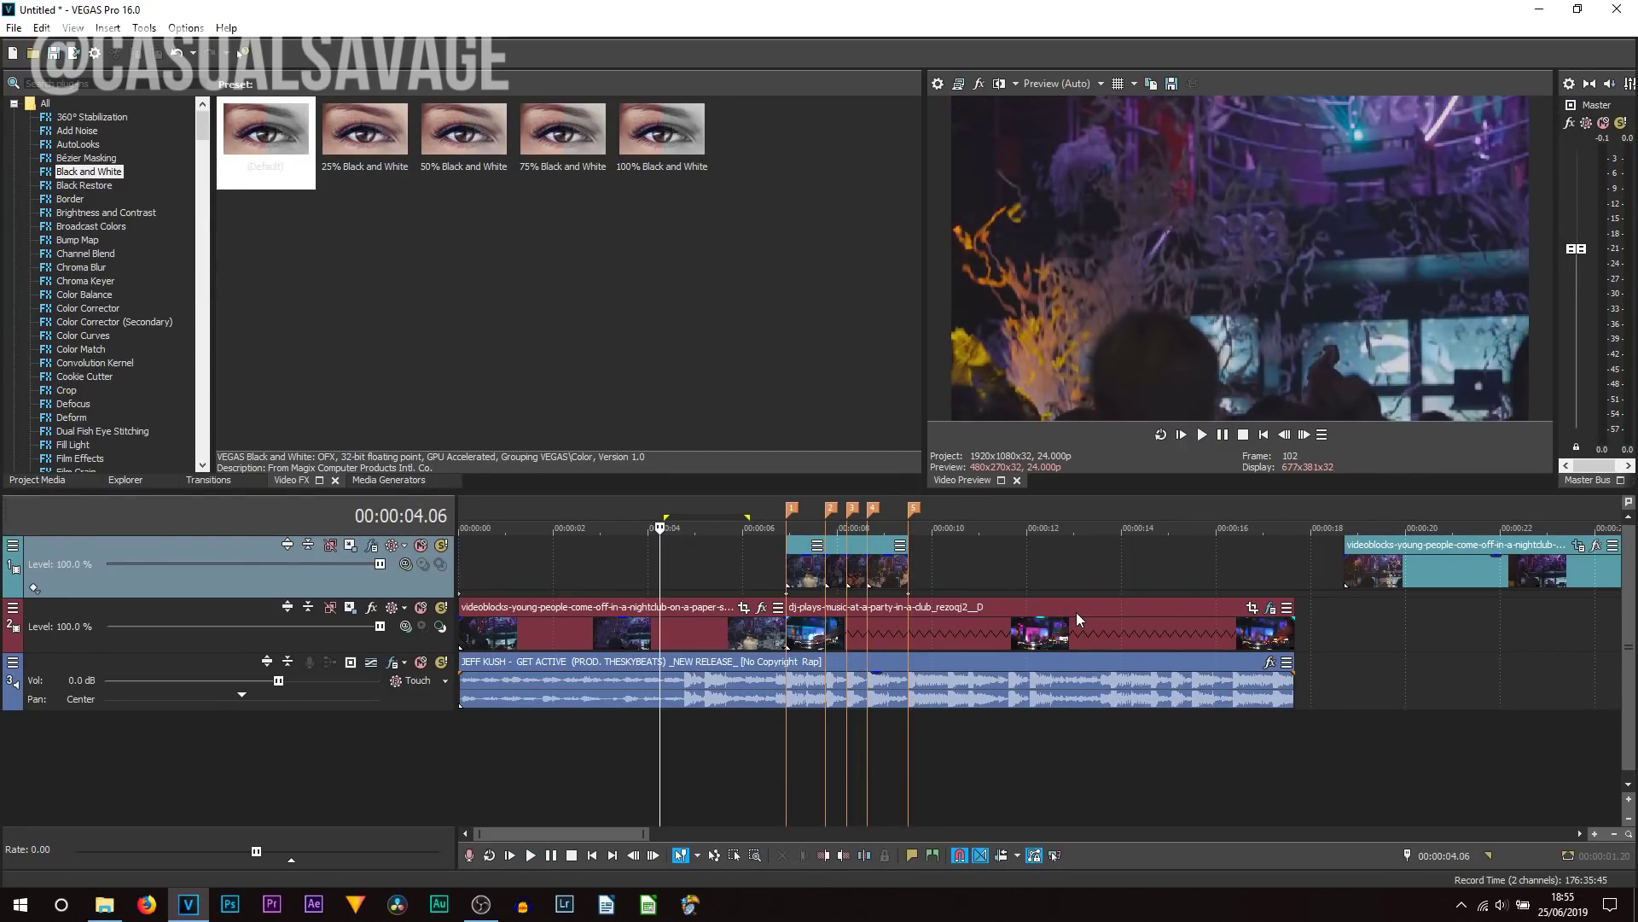
pyautogui.click(980, 565)
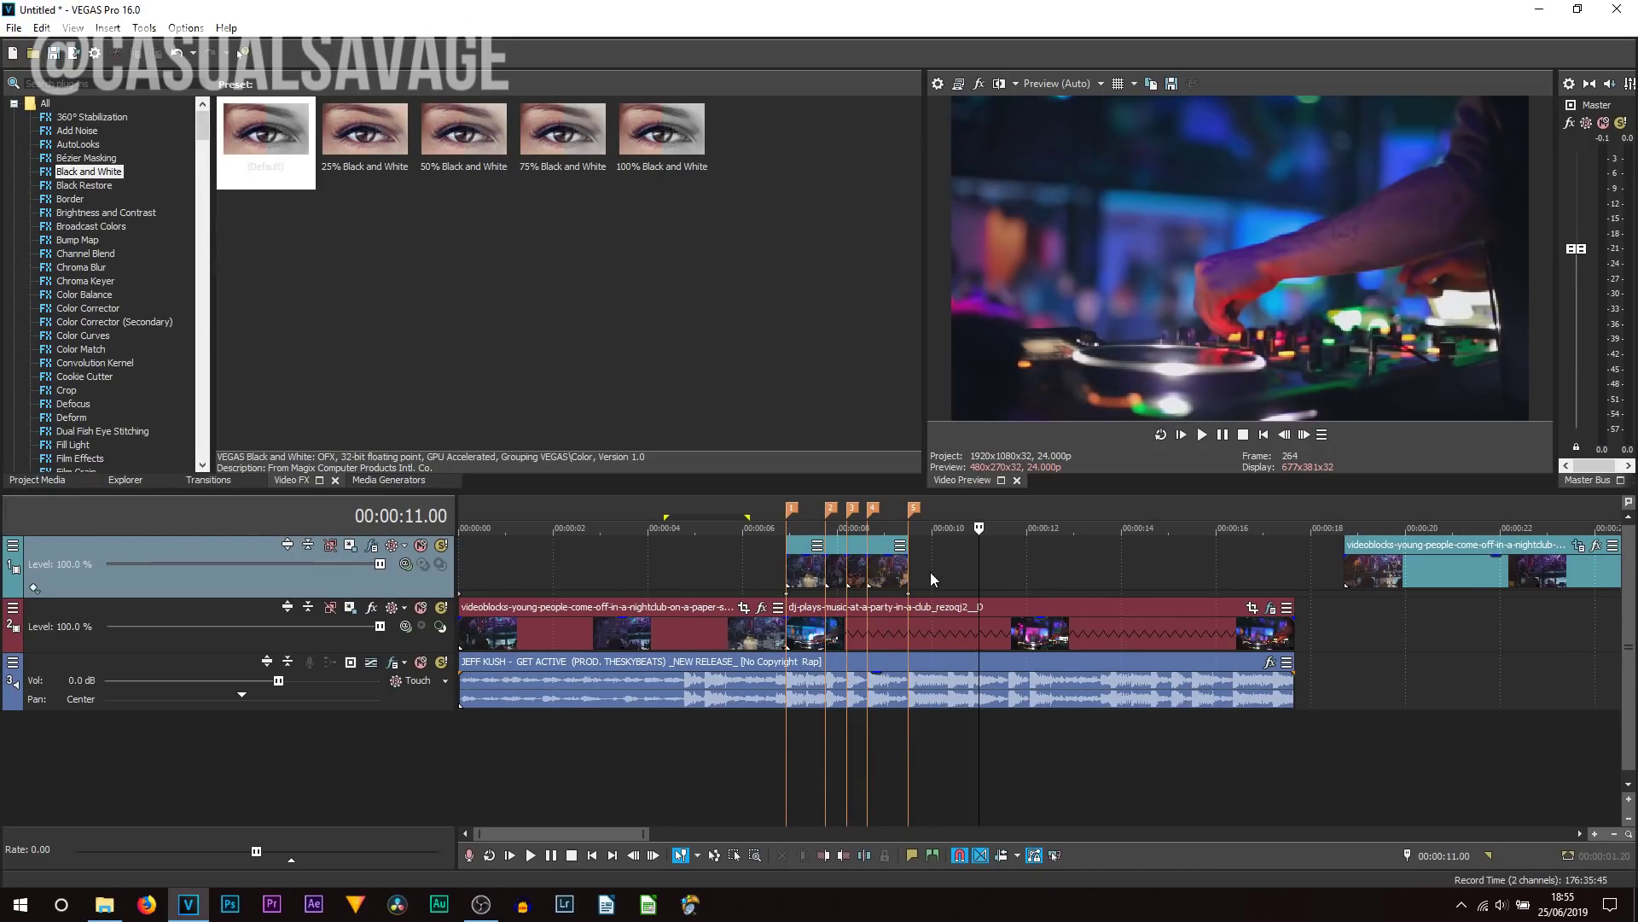
# Step: Insert an empty video track below the top track and set the cursor to 00:00:09.12
pyautogui.rightClick(412, 649)
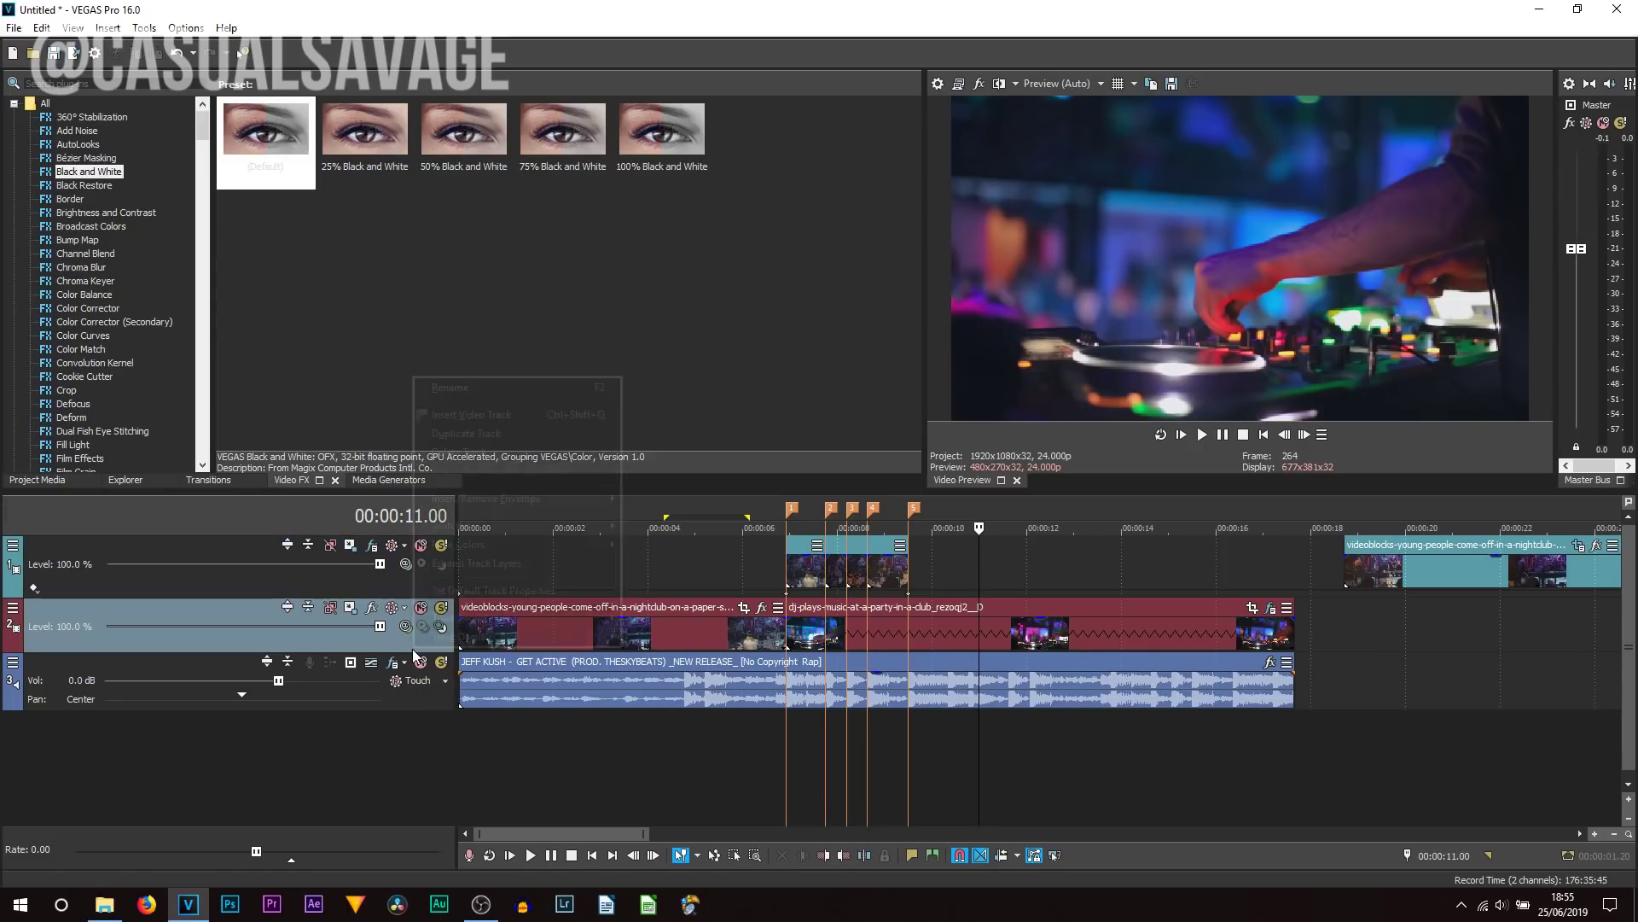
pyautogui.click(494, 418)
pyautogui.click(944, 631)
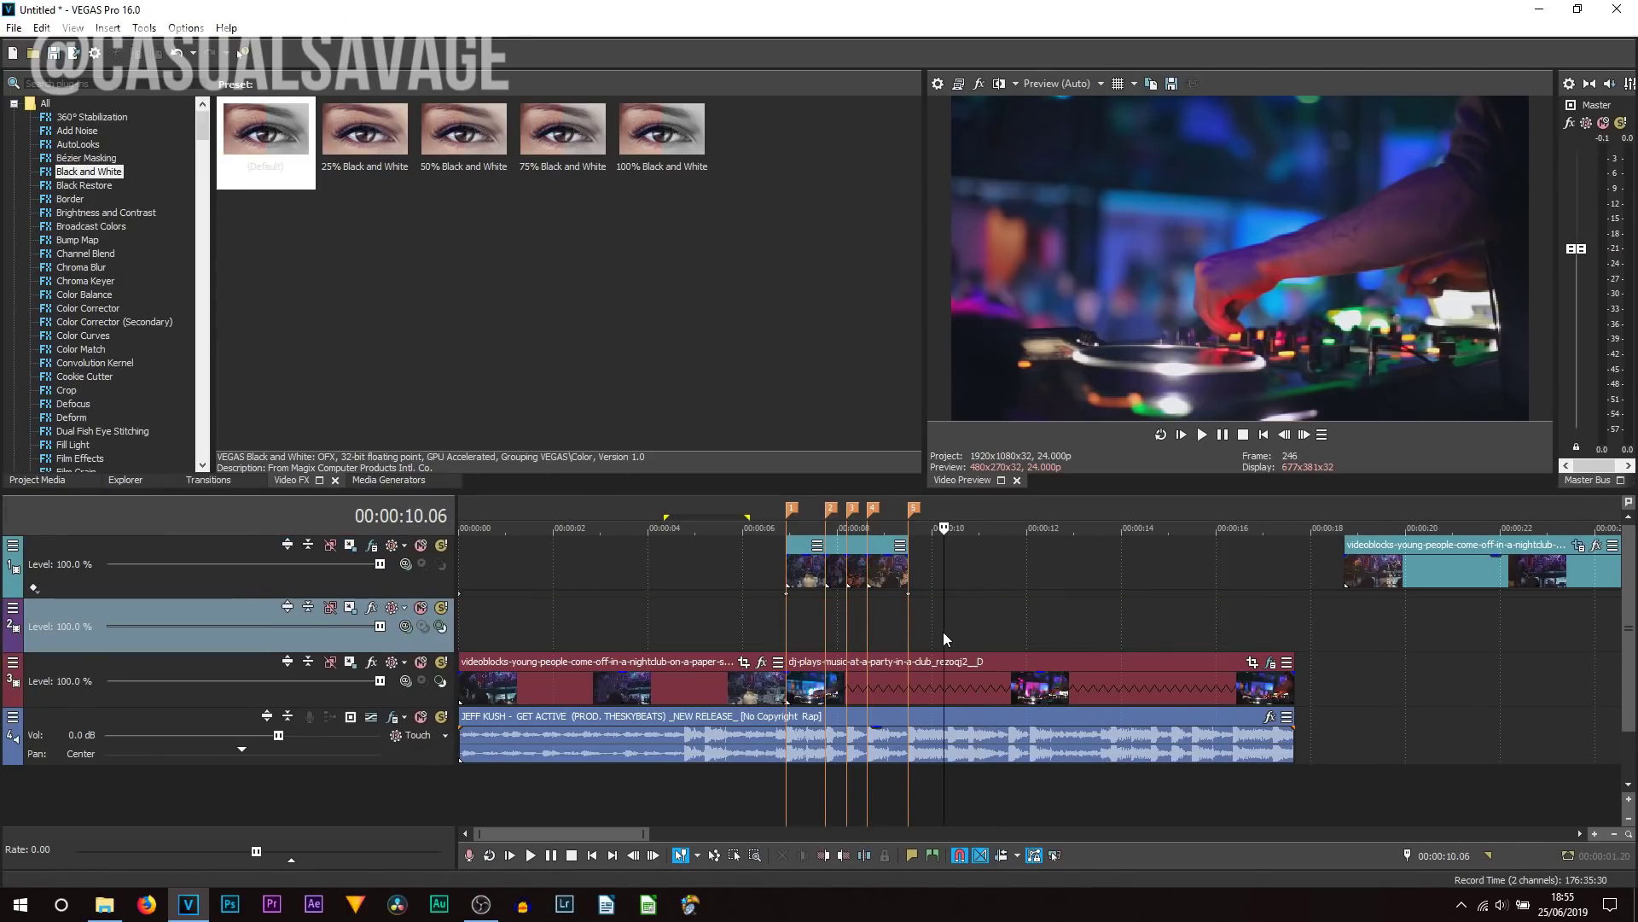
pyautogui.click(946, 782)
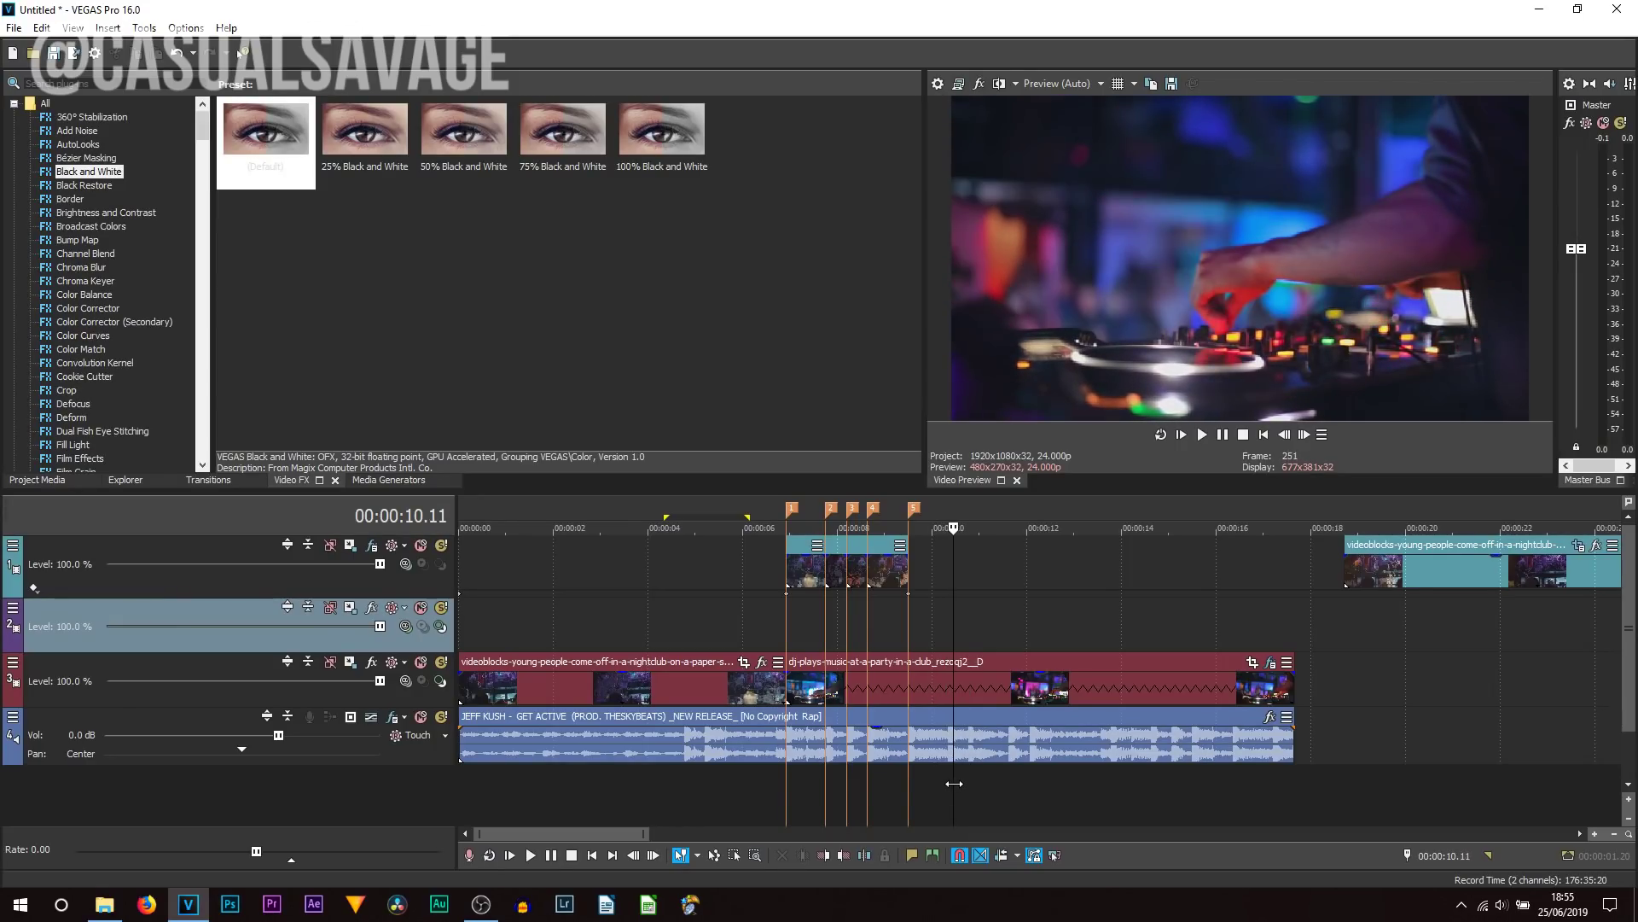
pyautogui.click(912, 789)
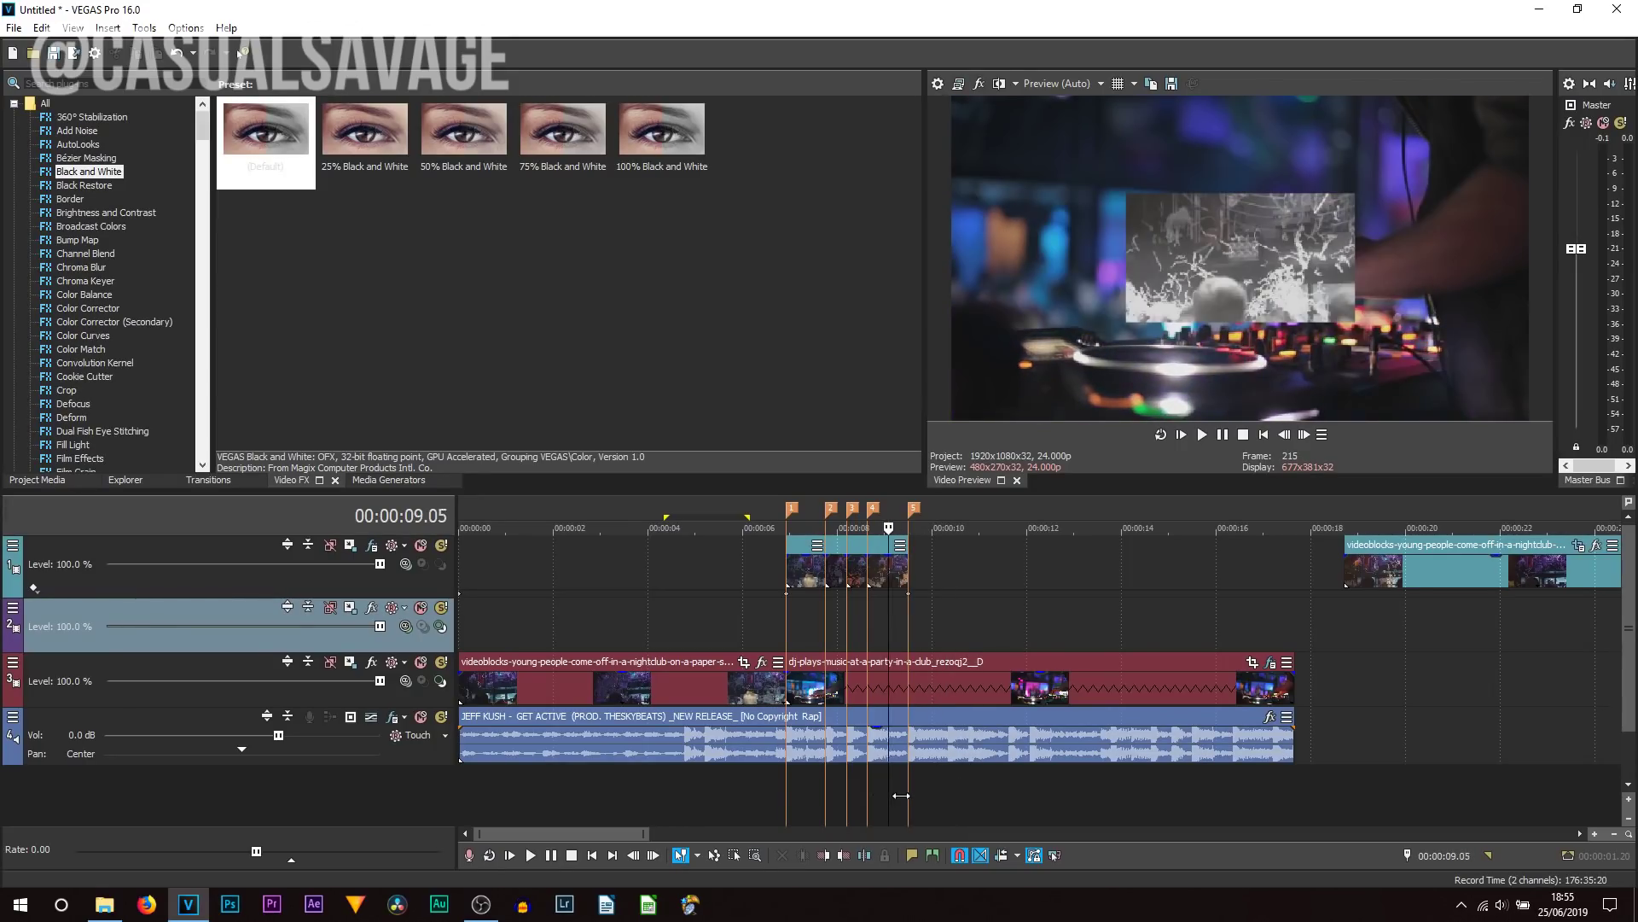
# Step: Play the music and drop markers on the beats from about 10 to 16 seconds
pyautogui.press('space')
pyautogui.press('space')
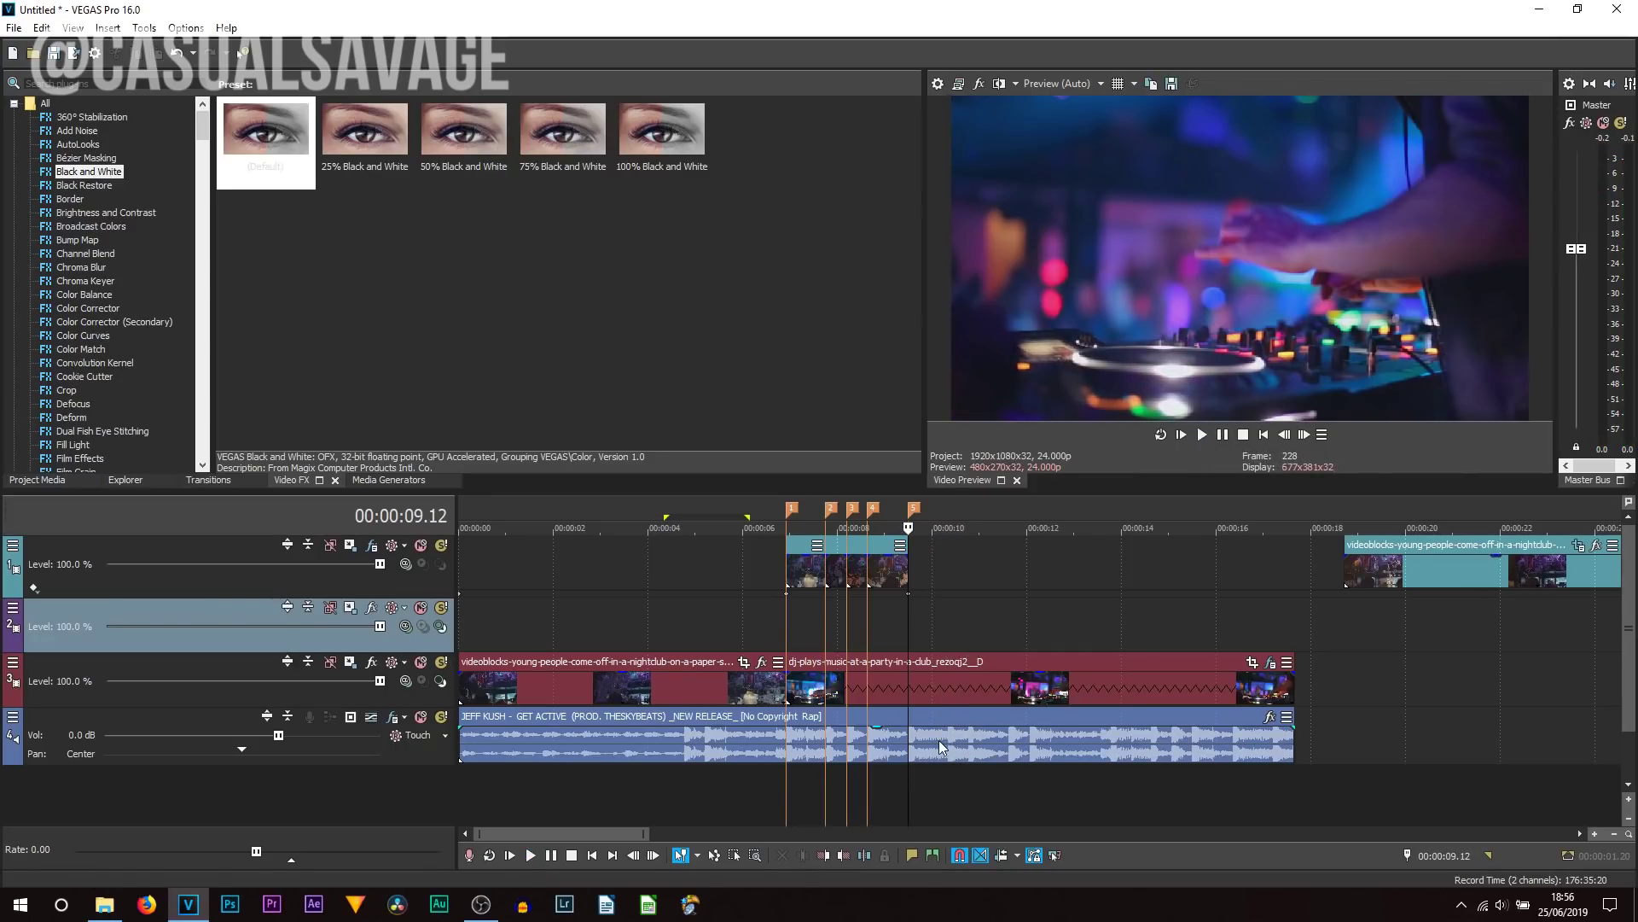
pyautogui.click(939, 740)
pyautogui.scroll(3, 939, 740)
pyautogui.press('m')
pyautogui.press('m')
pyautogui.scroll(-3, 1108, 759)
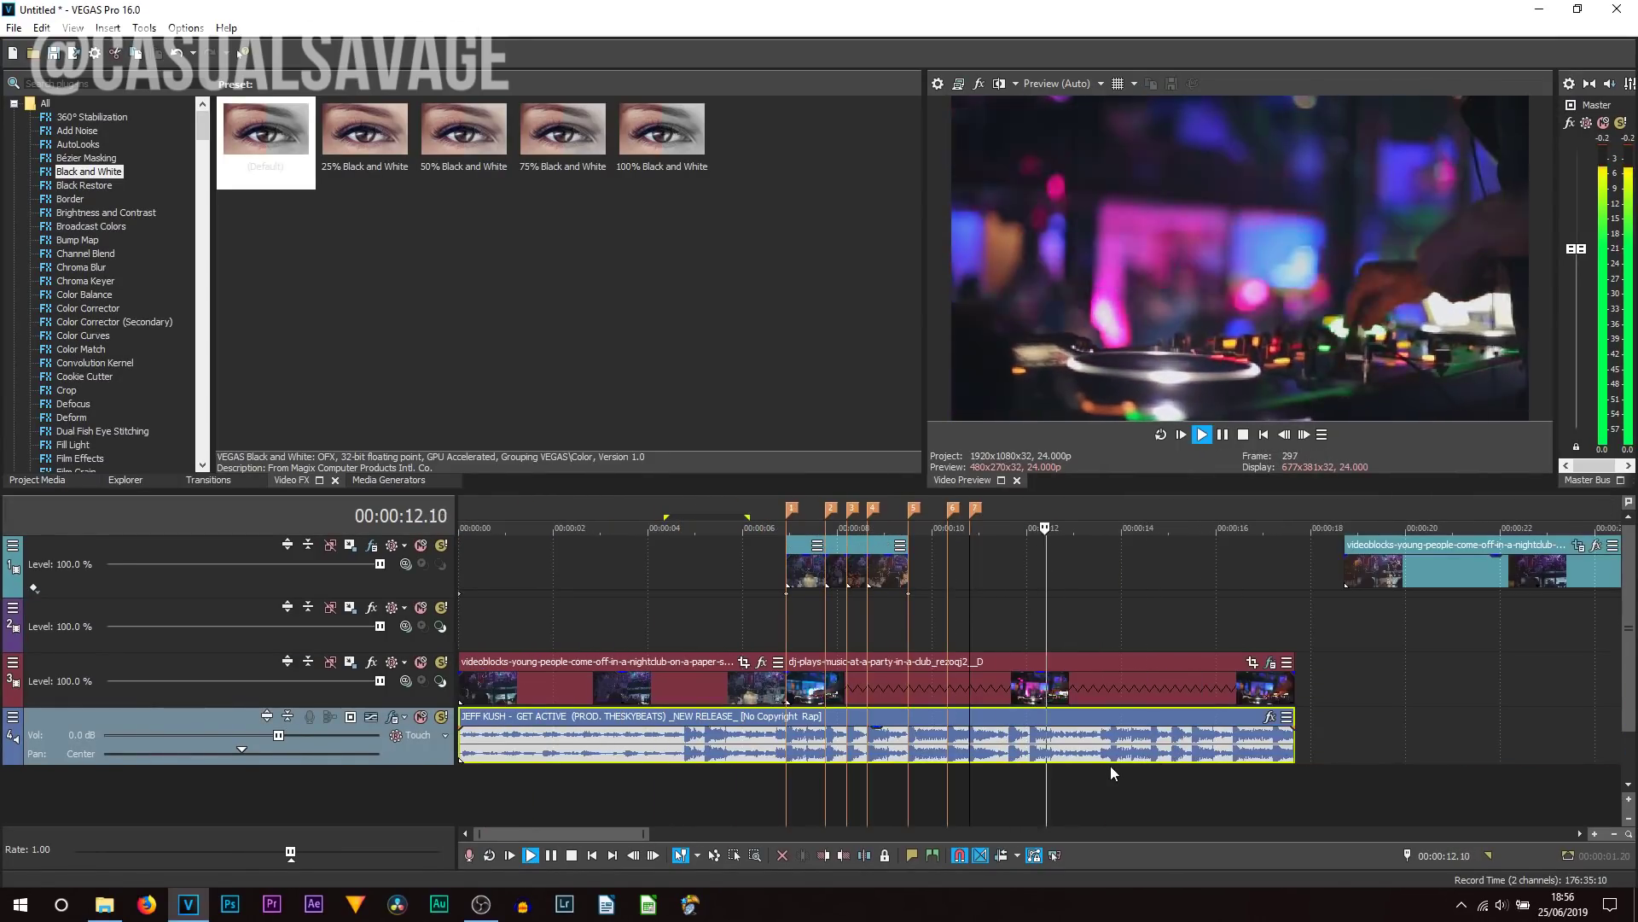
pyautogui.press('m')
pyautogui.press('m')
pyautogui.press('m')
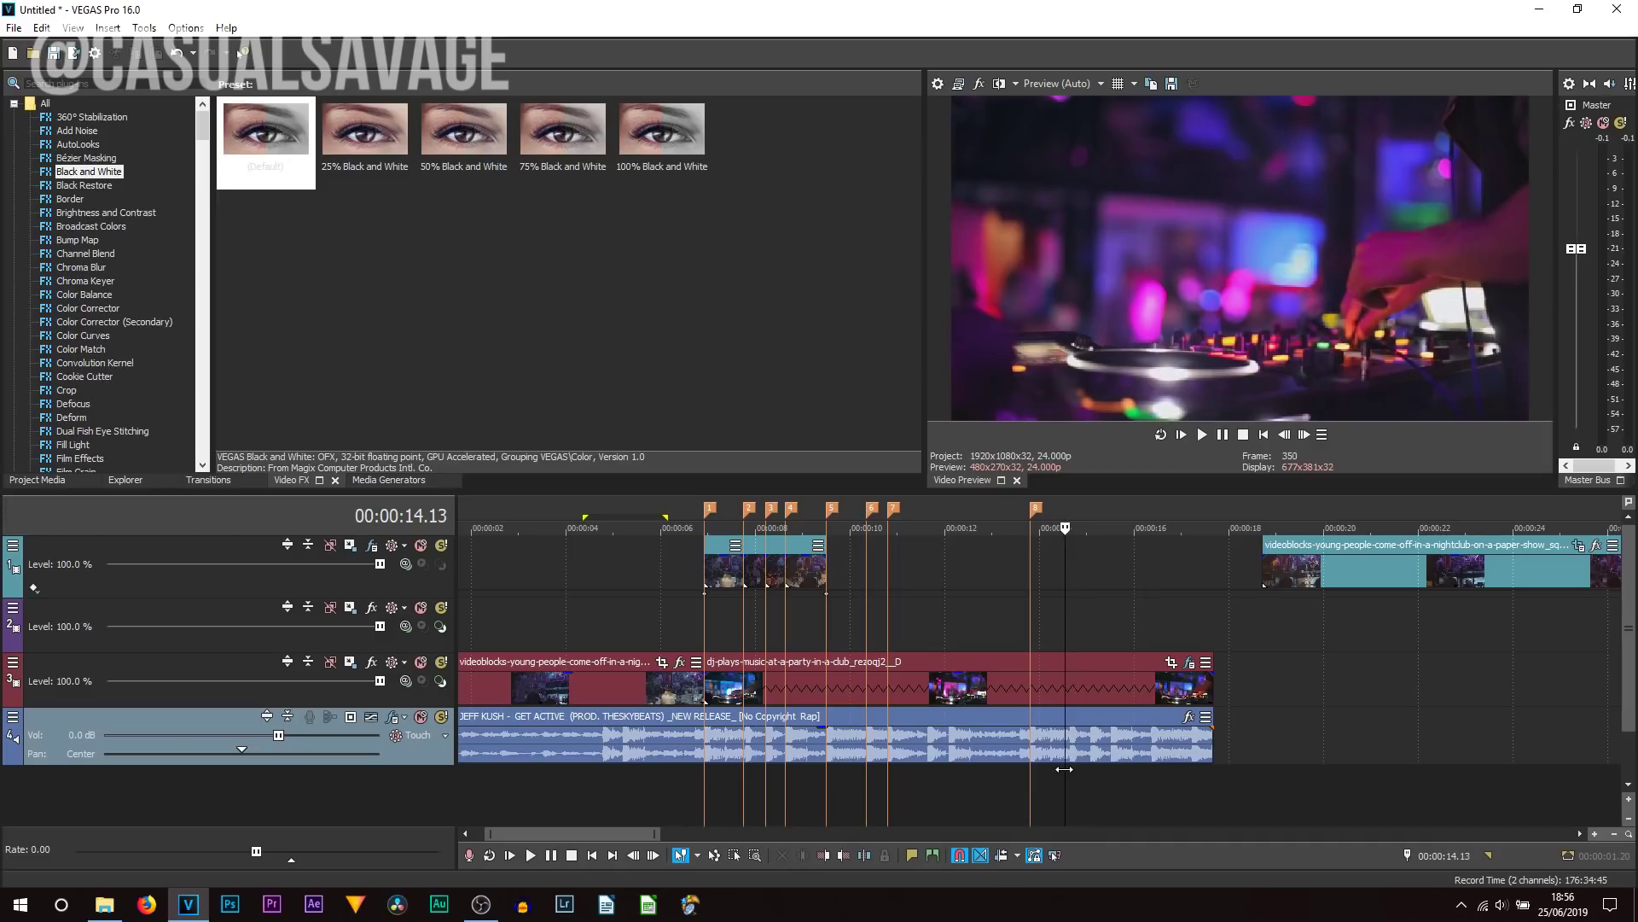
pyautogui.scroll(4, 1063, 770)
pyautogui.press('Return')
pyautogui.click(1340, 755)
pyautogui.scroll(-5, 1164, 761)
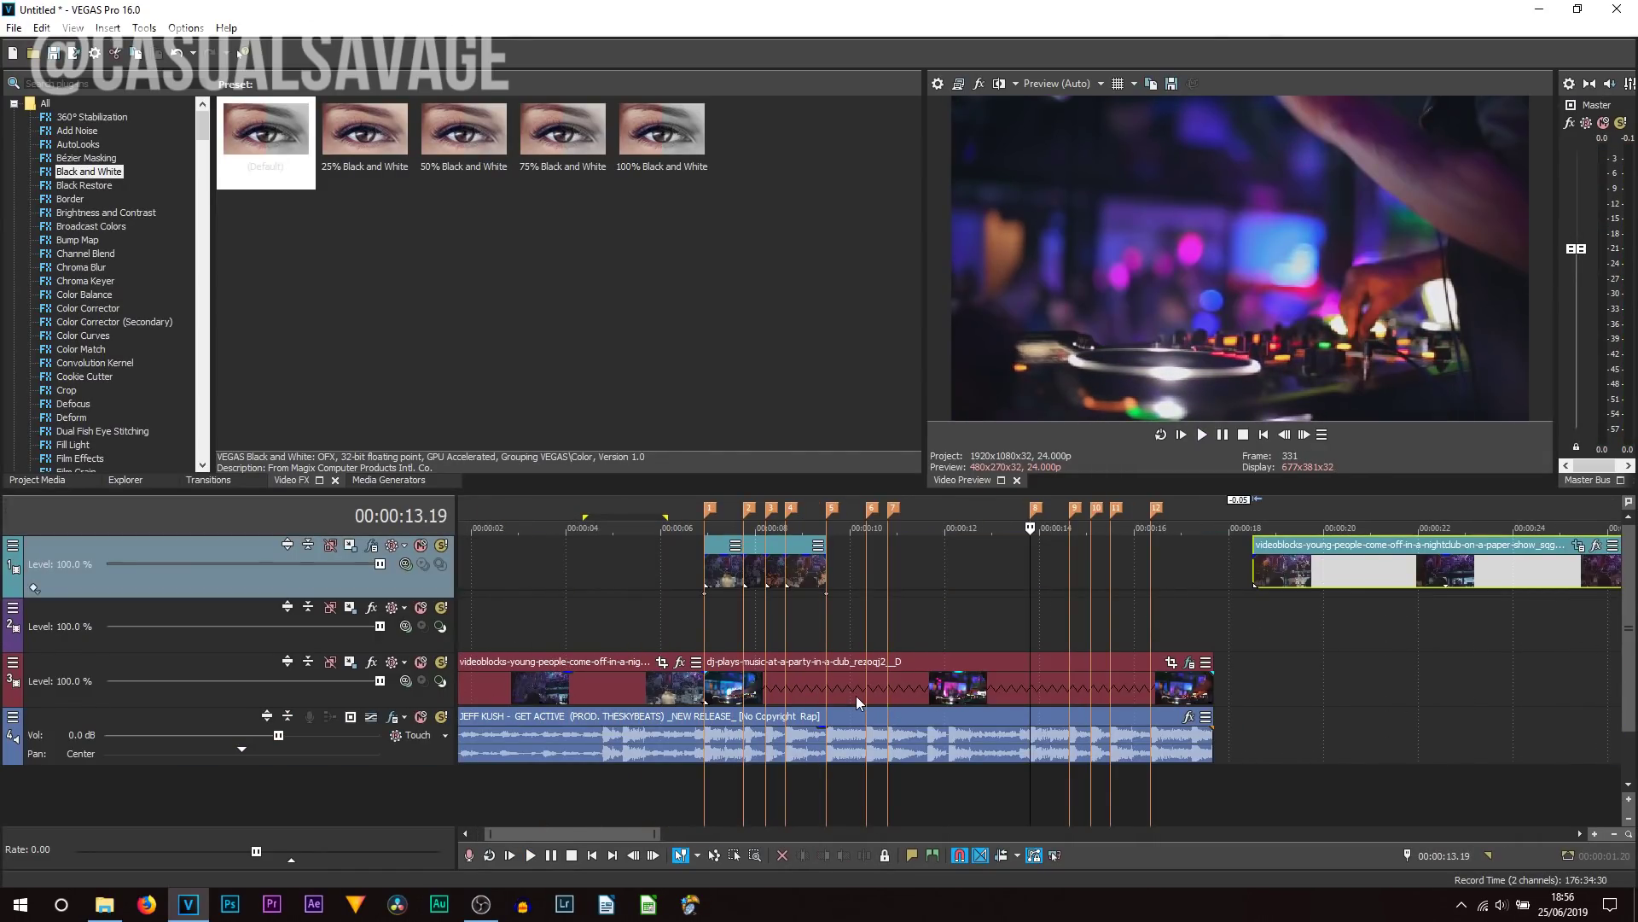
# Step: Split the dj-plays clip on track 3 at 10.08 seconds
pyautogui.click(857, 695)
pyautogui.scroll(4, 915, 703)
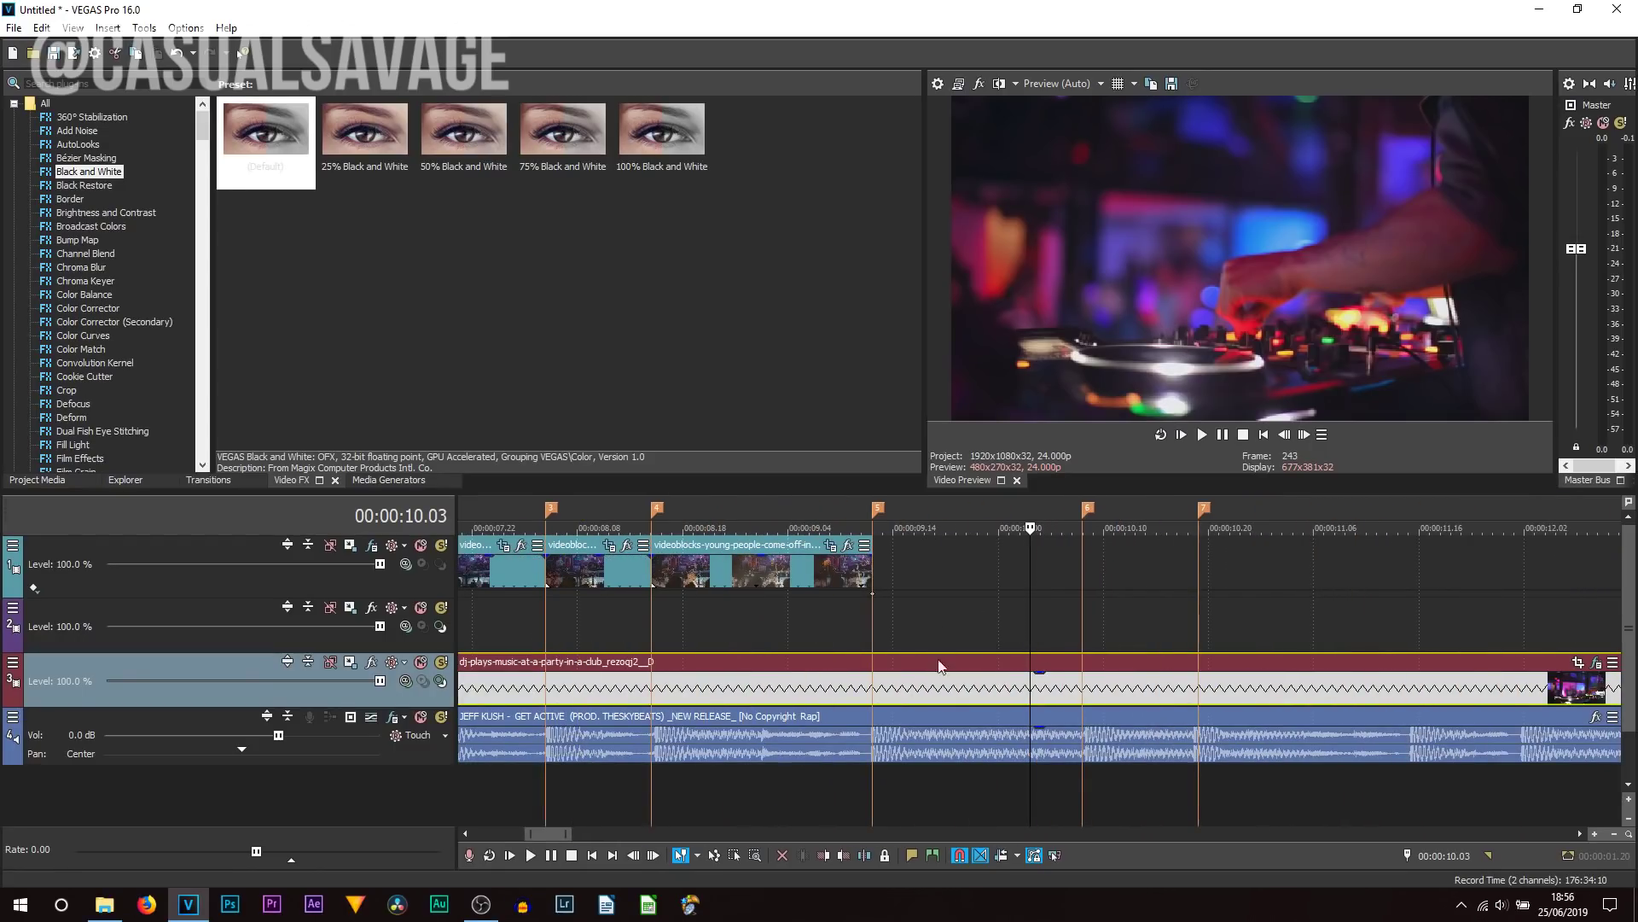
pyautogui.press('Right')
pyautogui.press('Right')
pyautogui.press('Right')
pyautogui.press('Right')
pyautogui.press('Right')
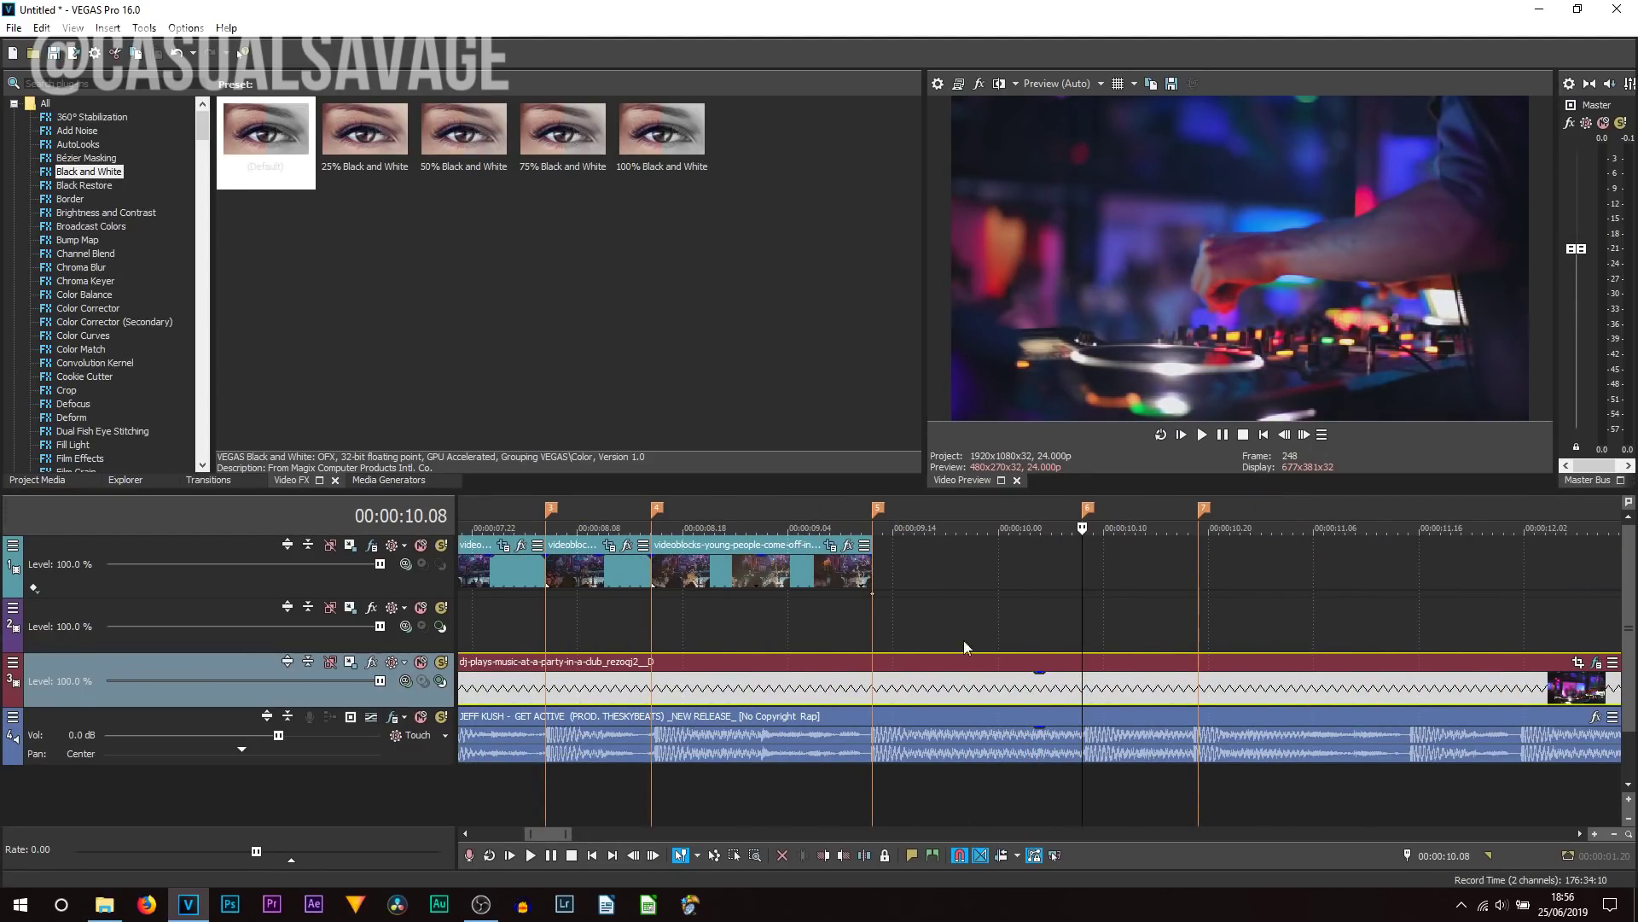
pyautogui.scroll(-3, 981, 661)
pyautogui.press('s')
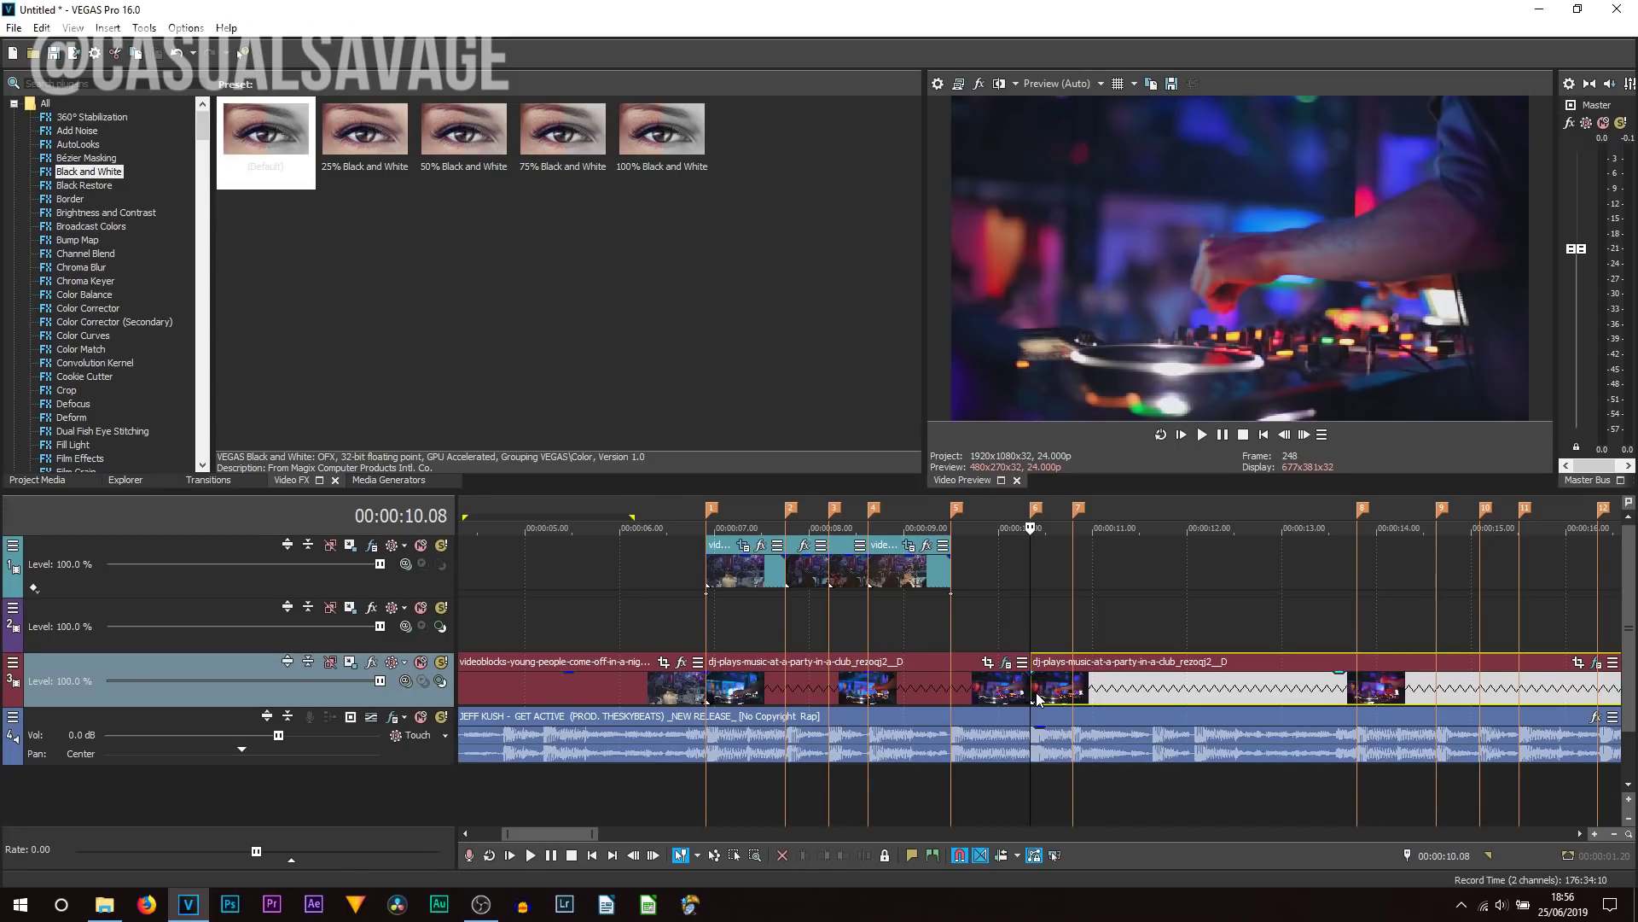
# Step: Paste a copy of the later dj-plays piece onto the empty track 2 and select it
pyautogui.click(1023, 631)
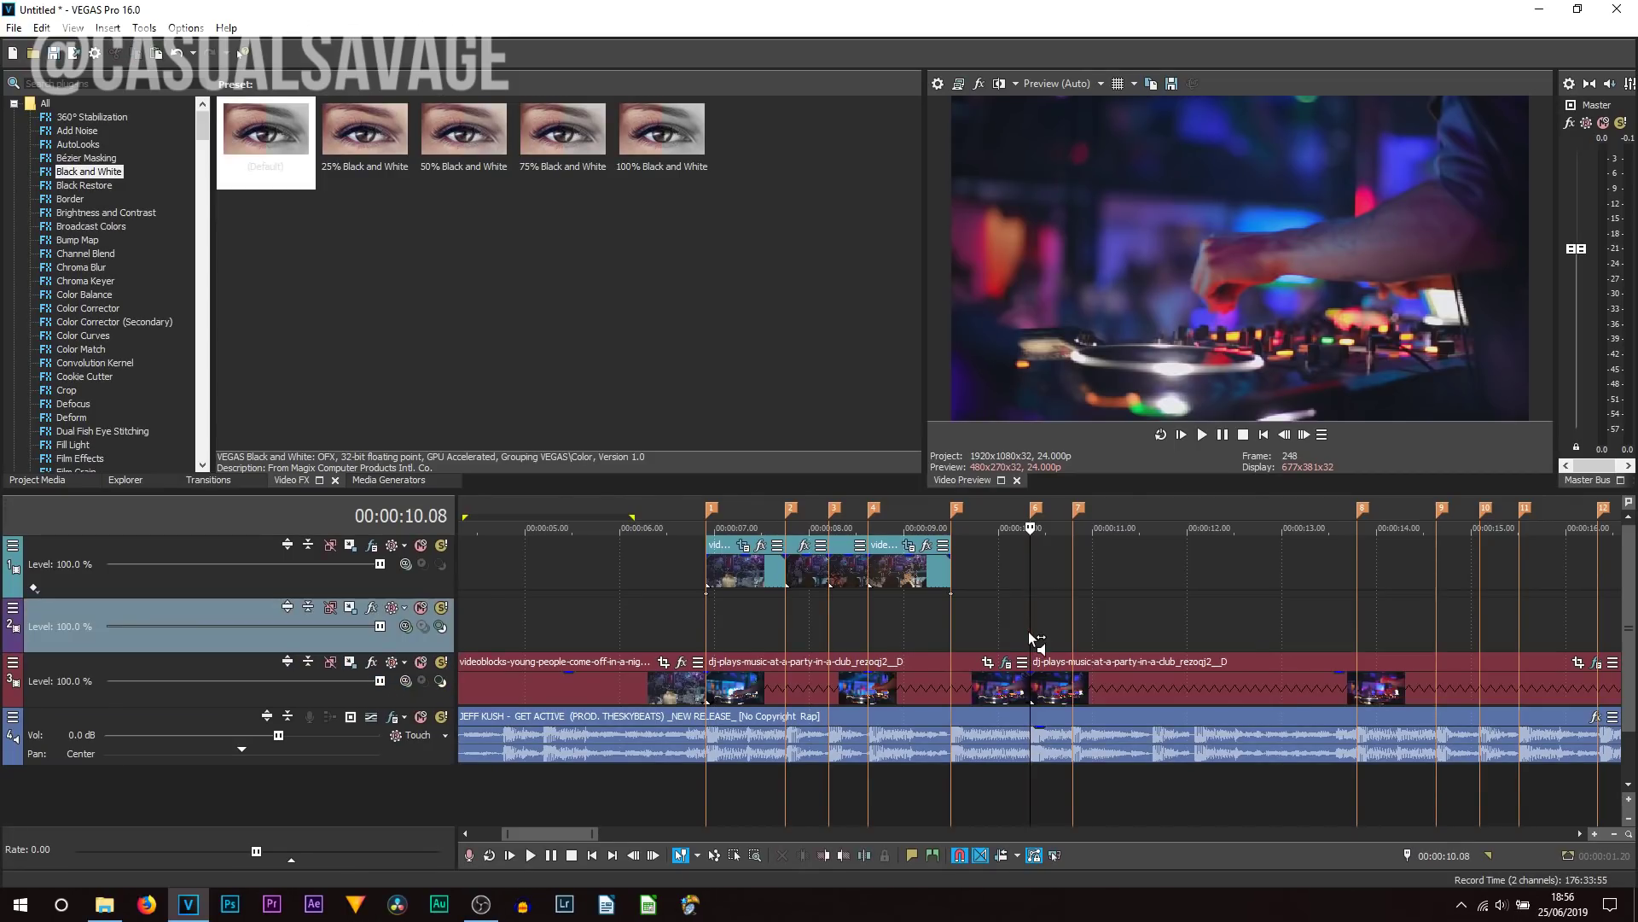
pyautogui.hotkey('ctrl', 'v')
pyautogui.click(793, 634)
pyautogui.click(817, 577)
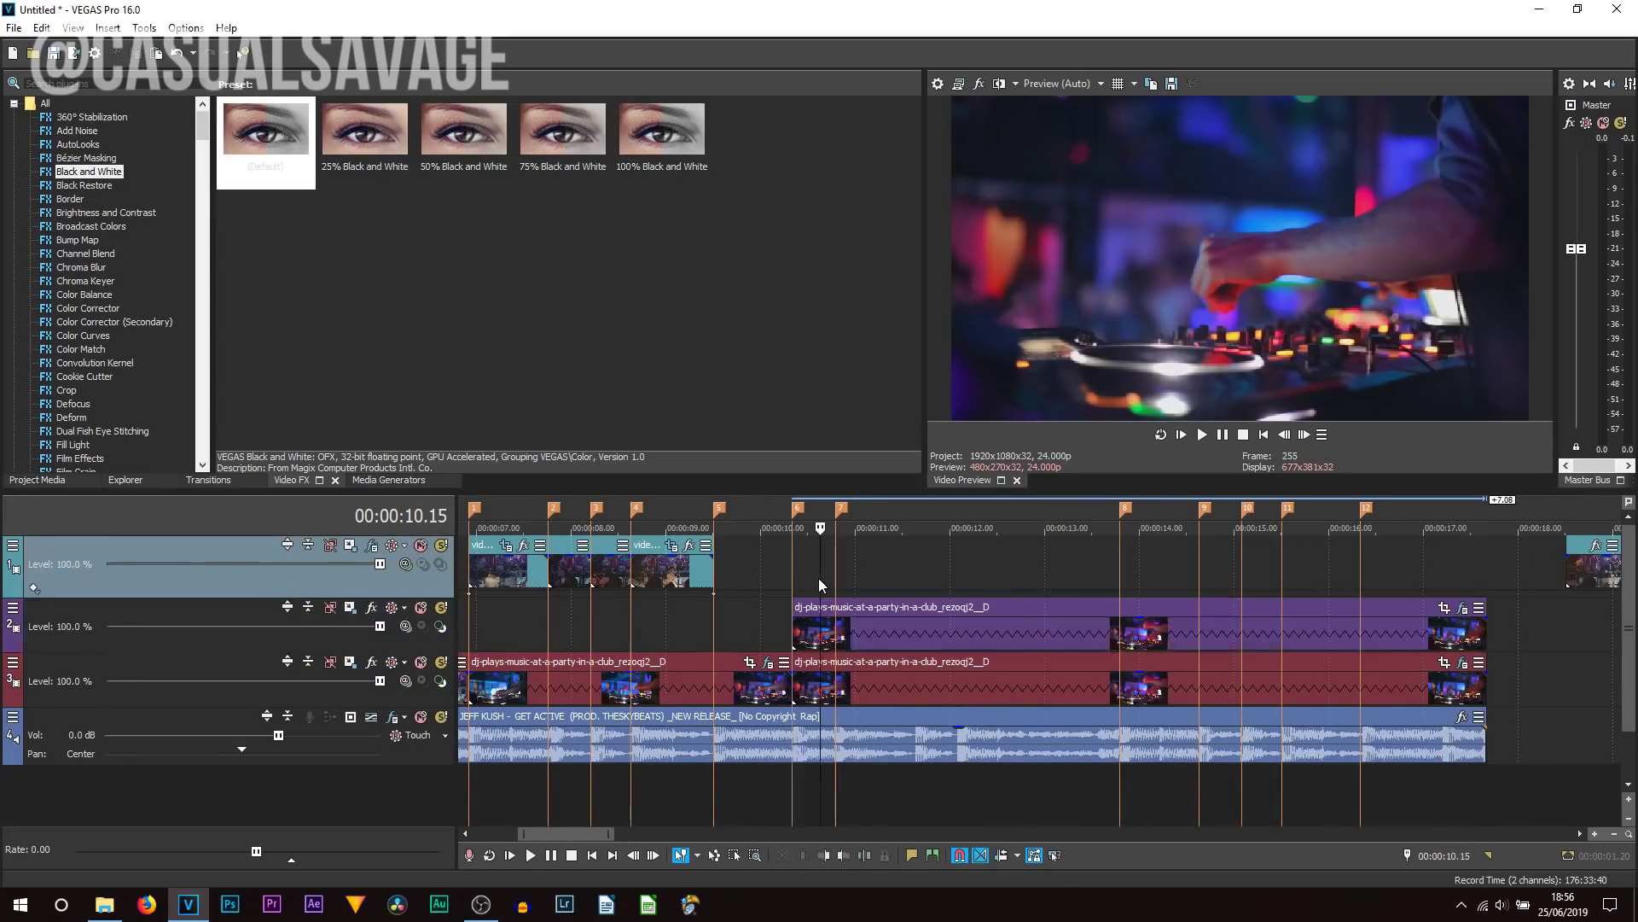
pyautogui.click(1058, 626)
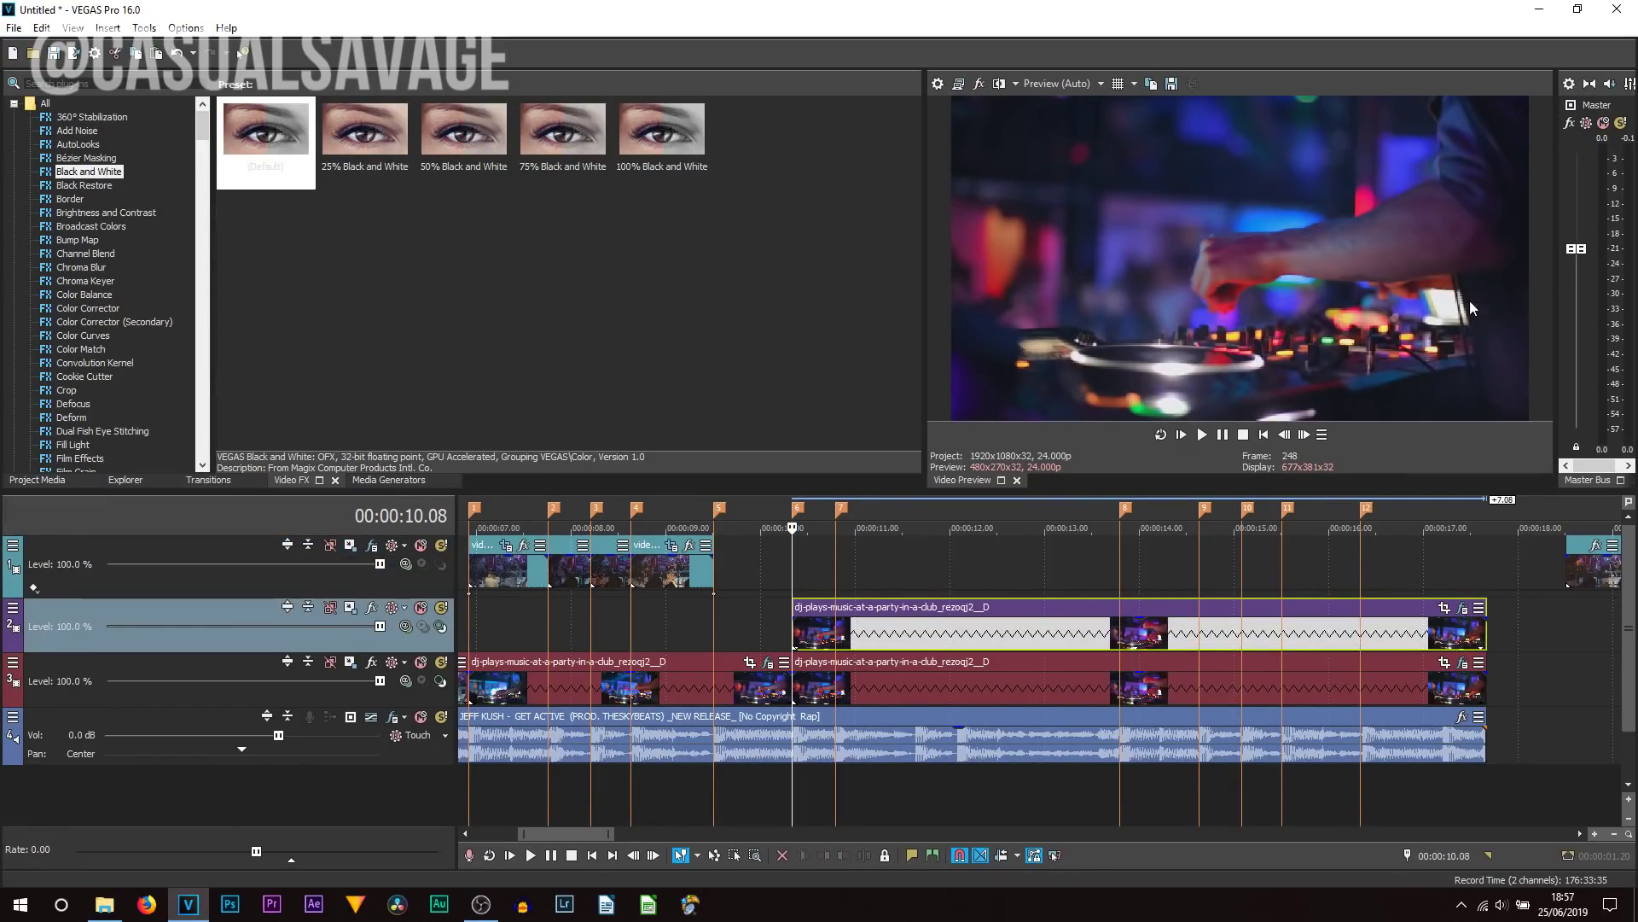
# Step: Enlarge the DJ copy's pan/crop frame to 2867.6 × 1613.0 so it plays as an inset, then preview
pyautogui.click(1444, 608)
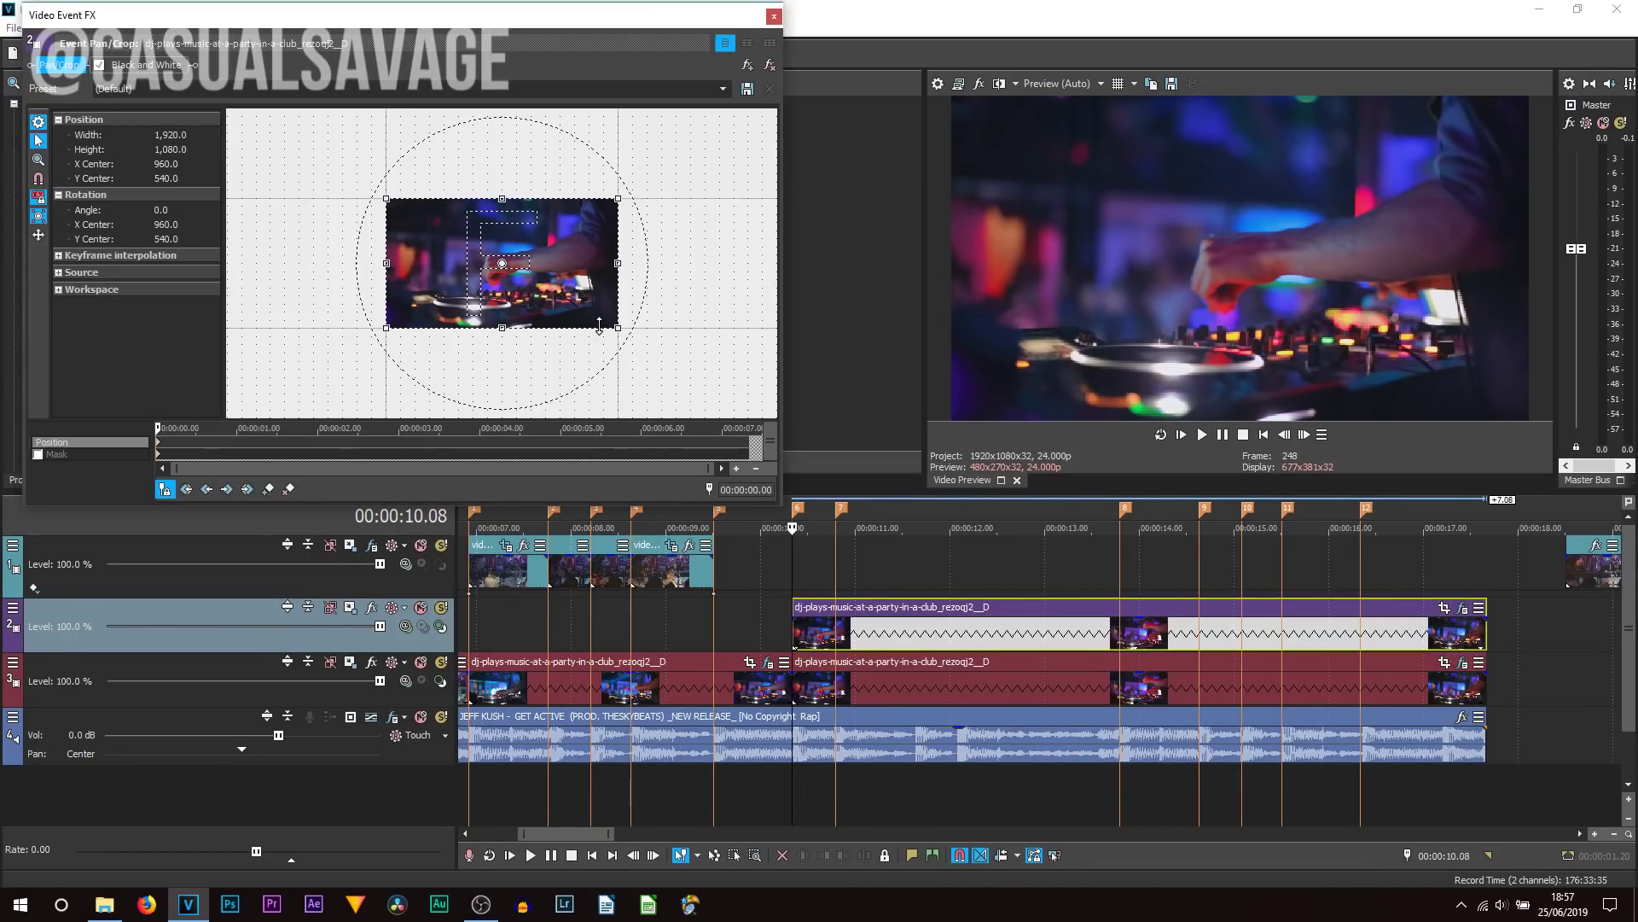
pyautogui.moveTo(619, 333); pyautogui.dragTo(676, 387)
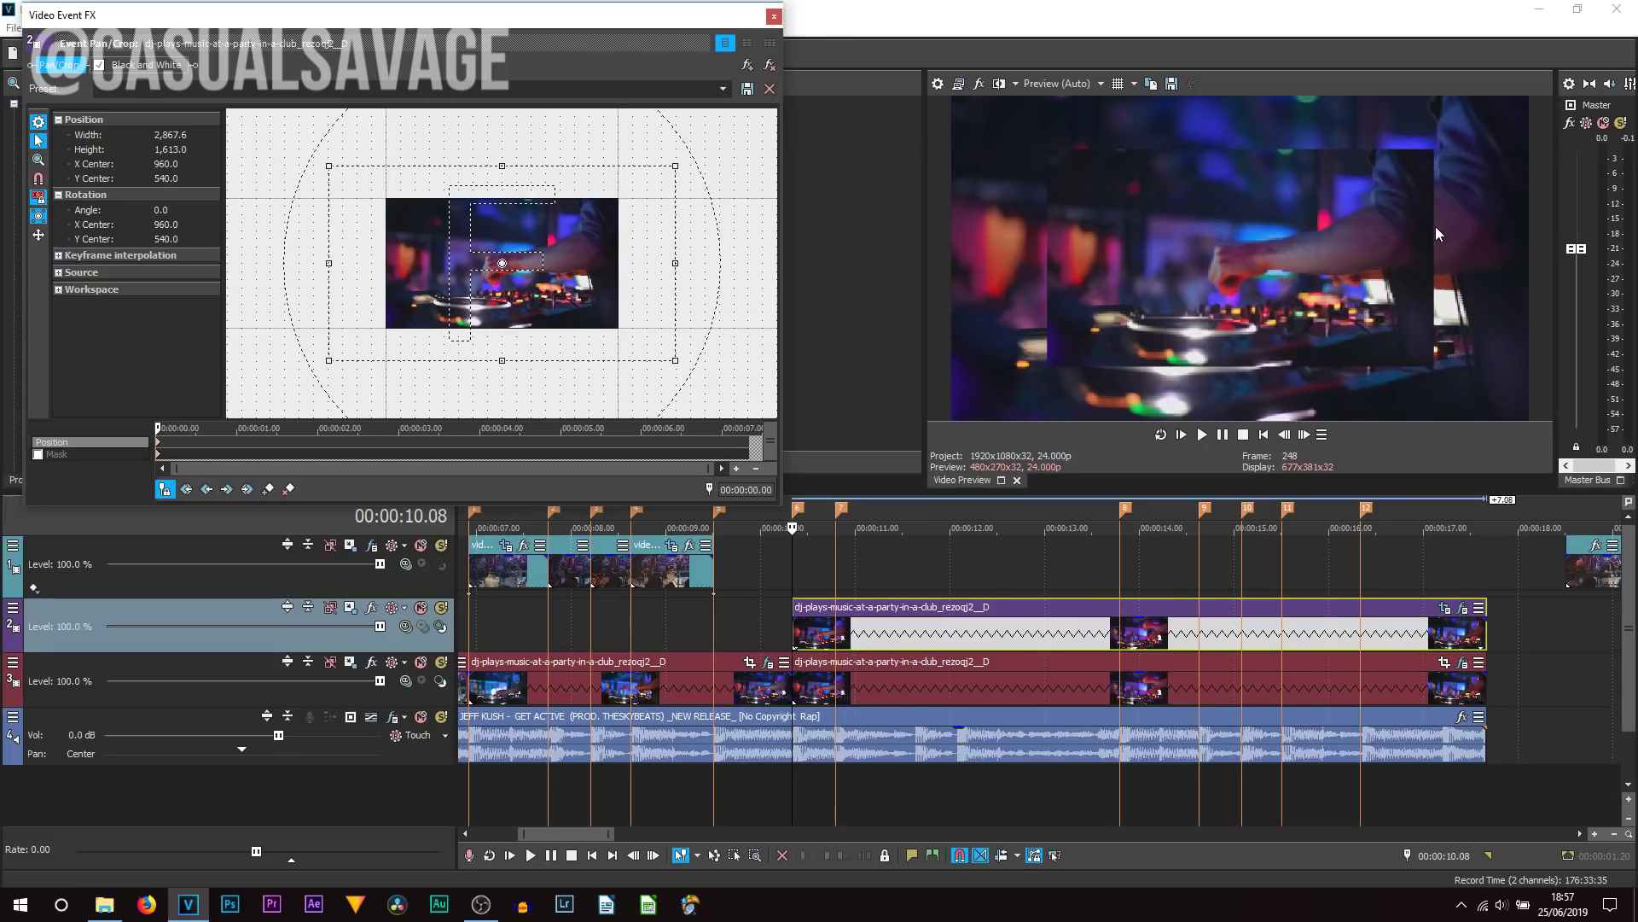
pyautogui.click(772, 16)
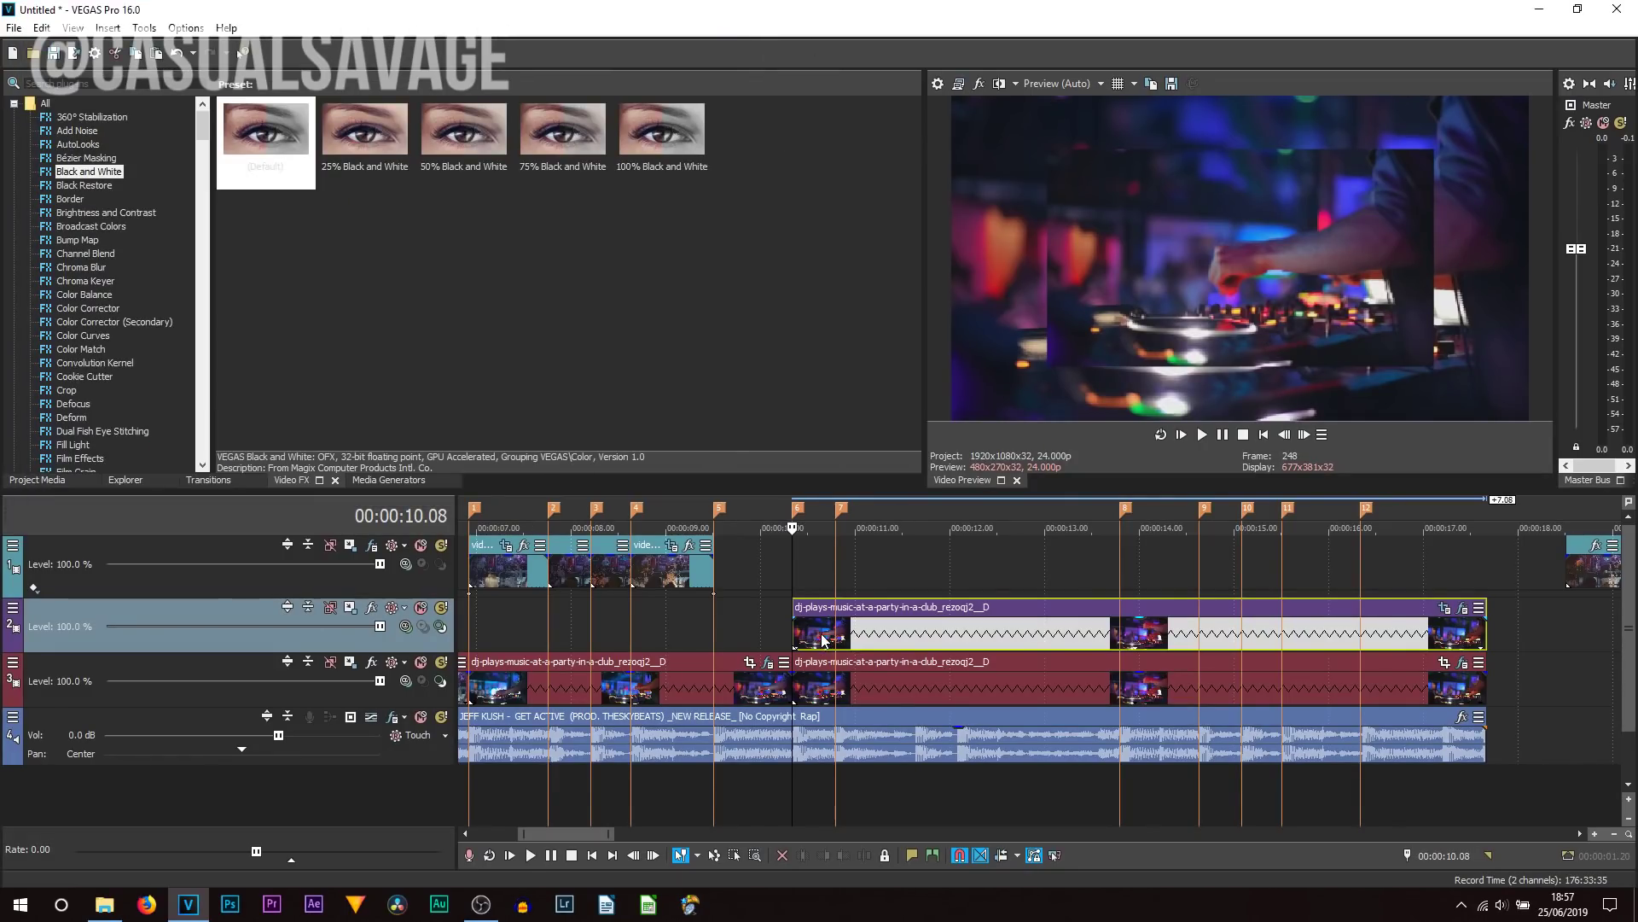
pyautogui.press('space')
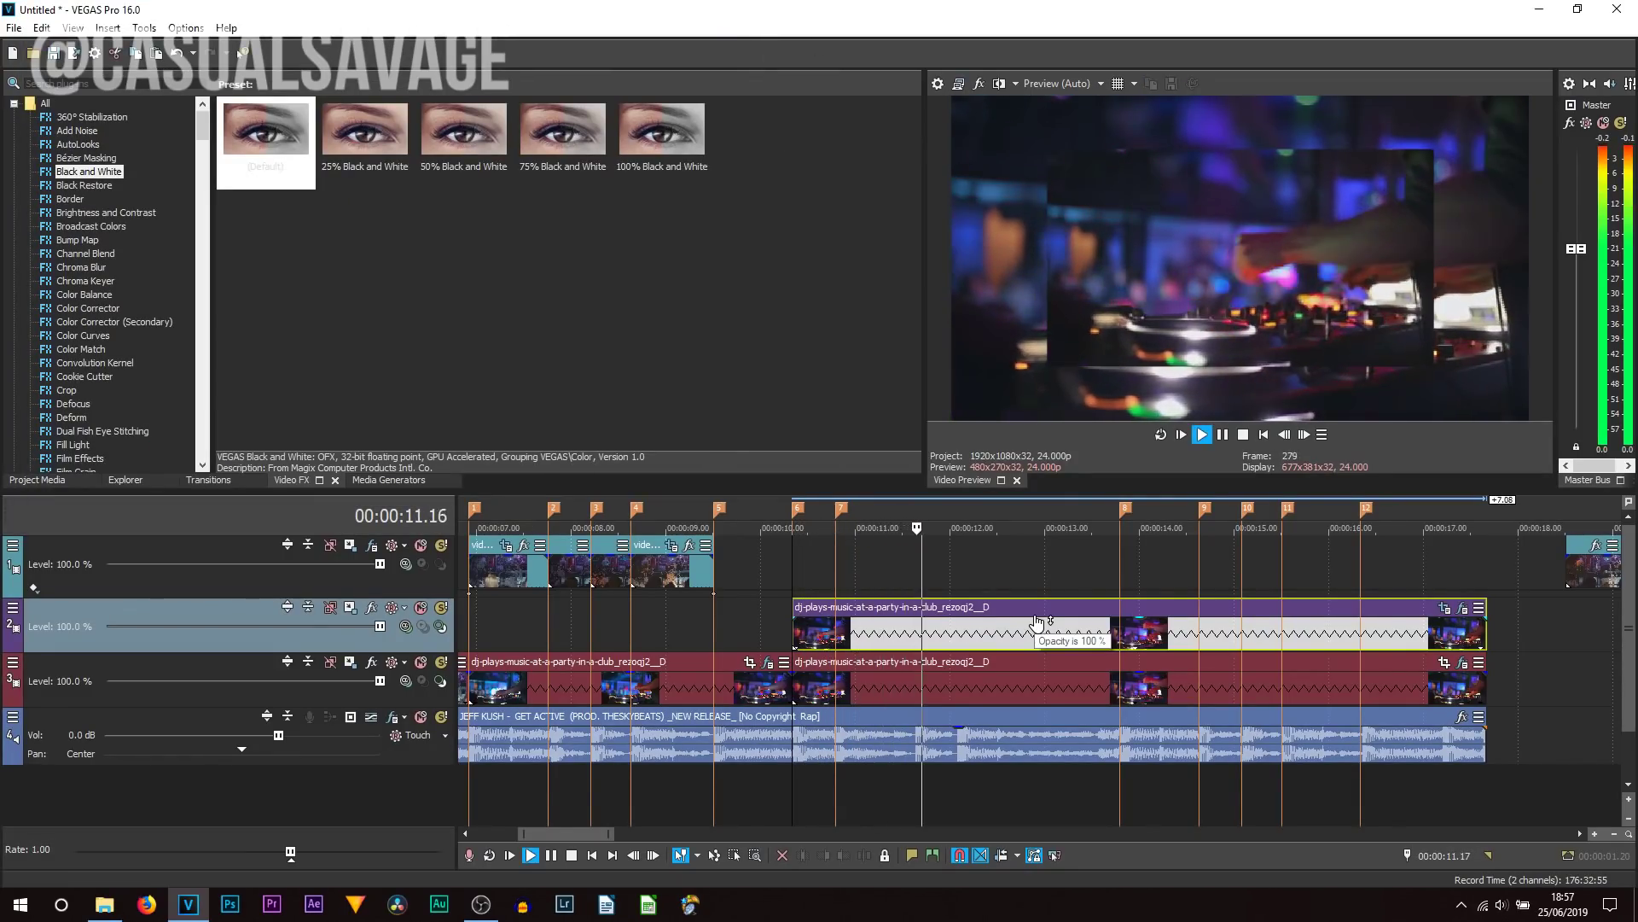
# Step: Split the inset clip at 10.19 and trim the remaining piece's start later
pyautogui.press('space')
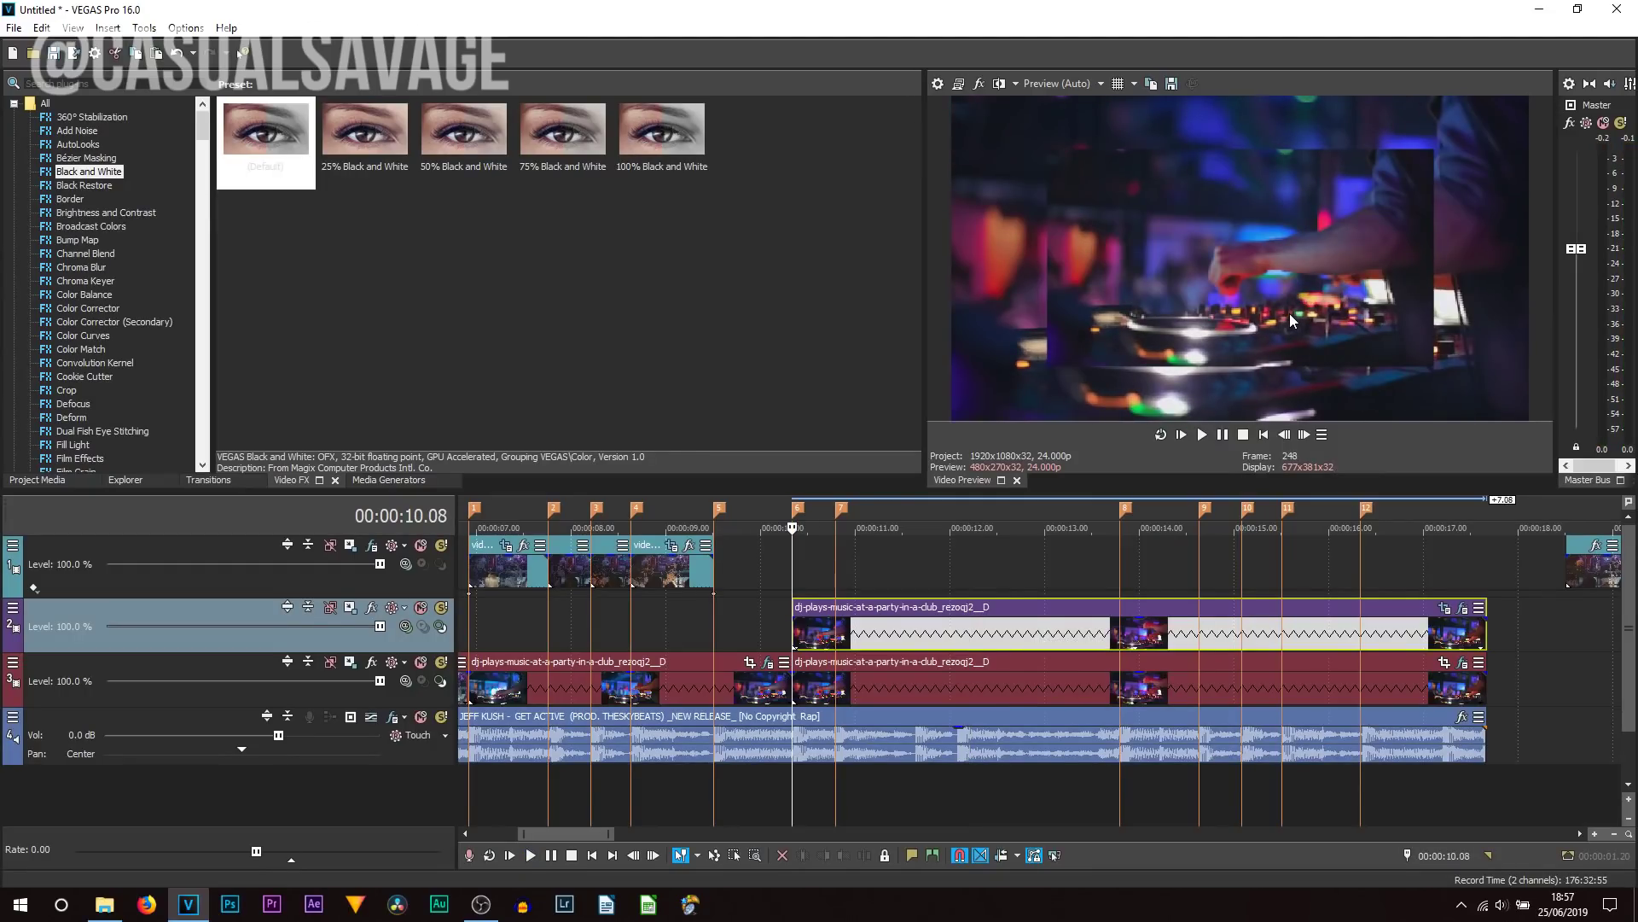
pyautogui.click(839, 636)
pyautogui.press('s')
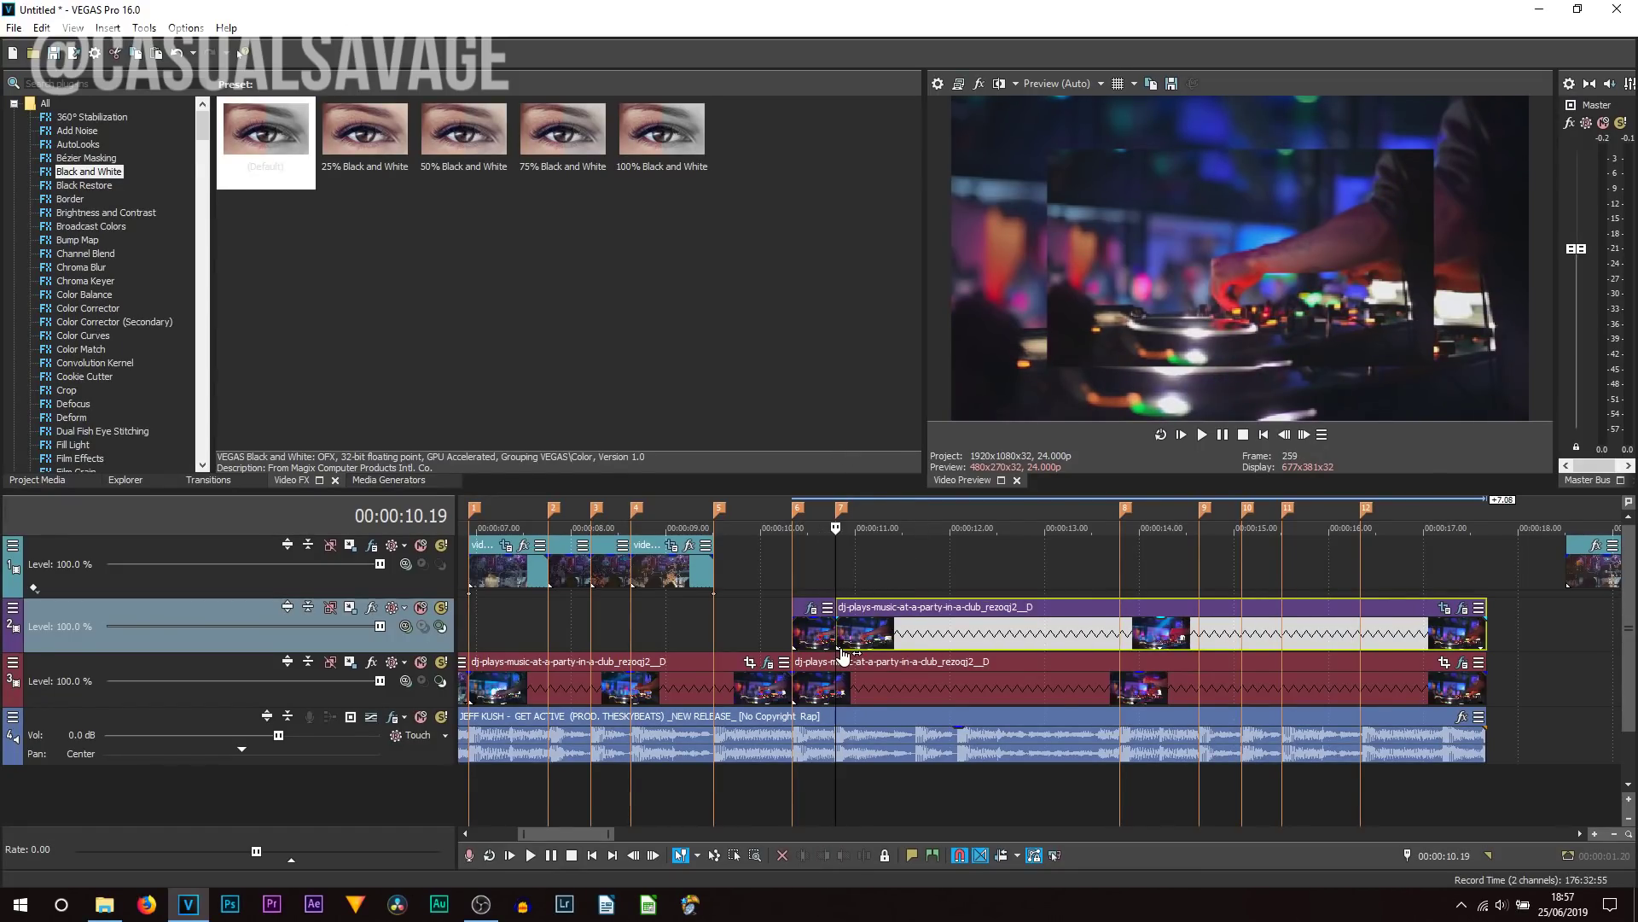
pyautogui.moveTo(844, 633)
pyautogui.mouseDown()
pyautogui.moveTo(1142, 633)
pyautogui.moveTo(848, 629)
pyautogui.mouseUp()
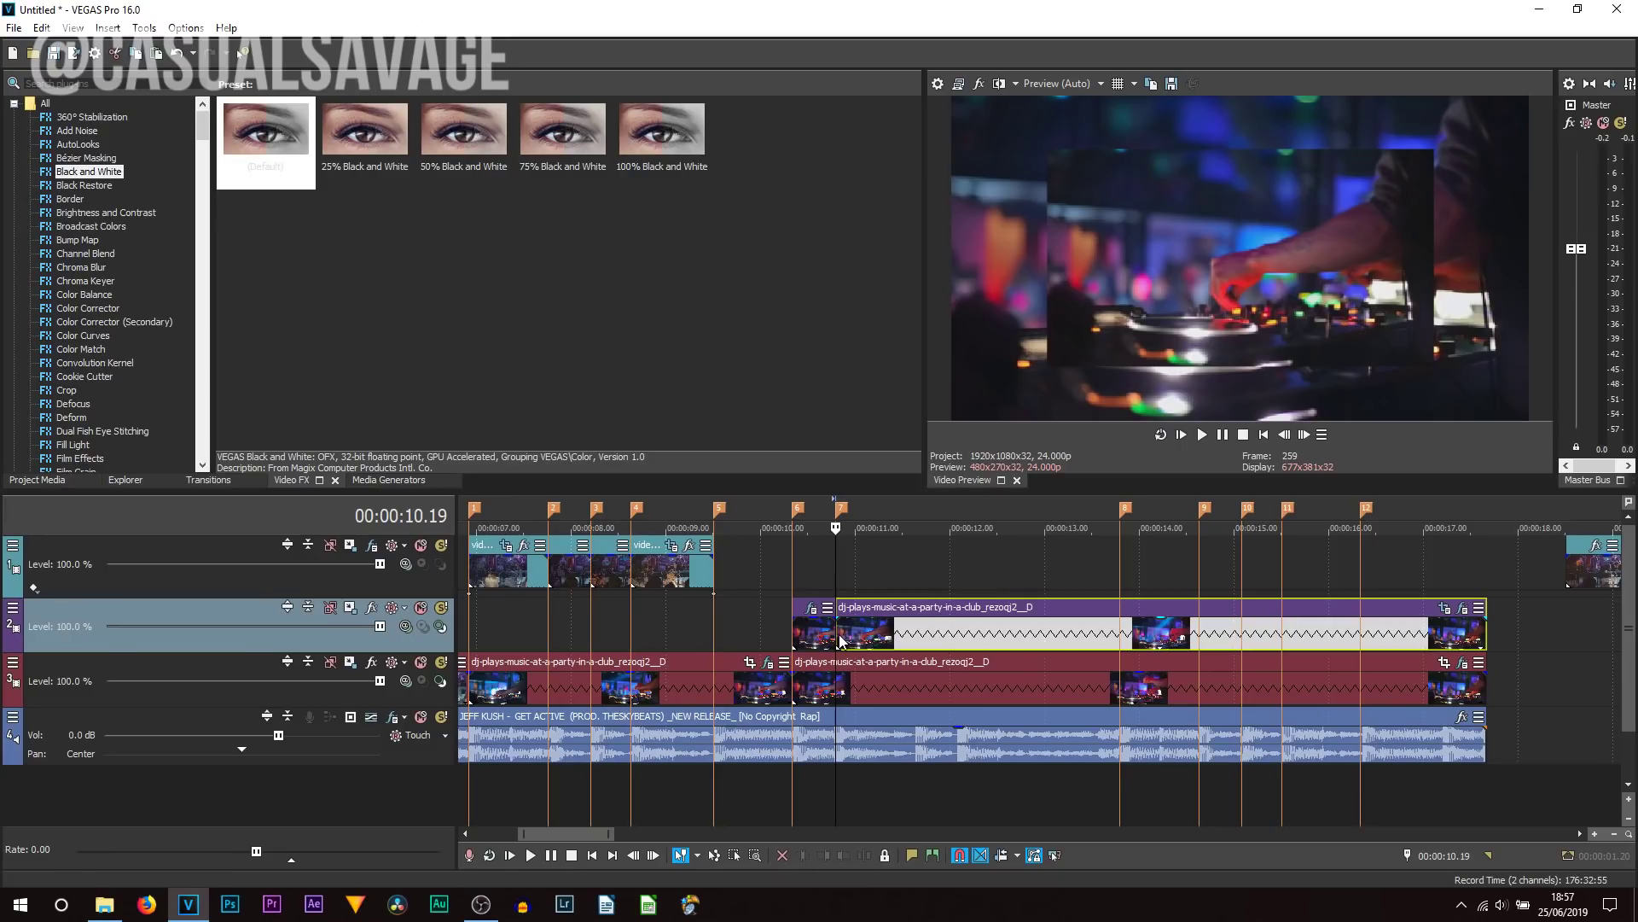
pyautogui.moveTo(836, 636); pyautogui.dragTo(1122, 634)
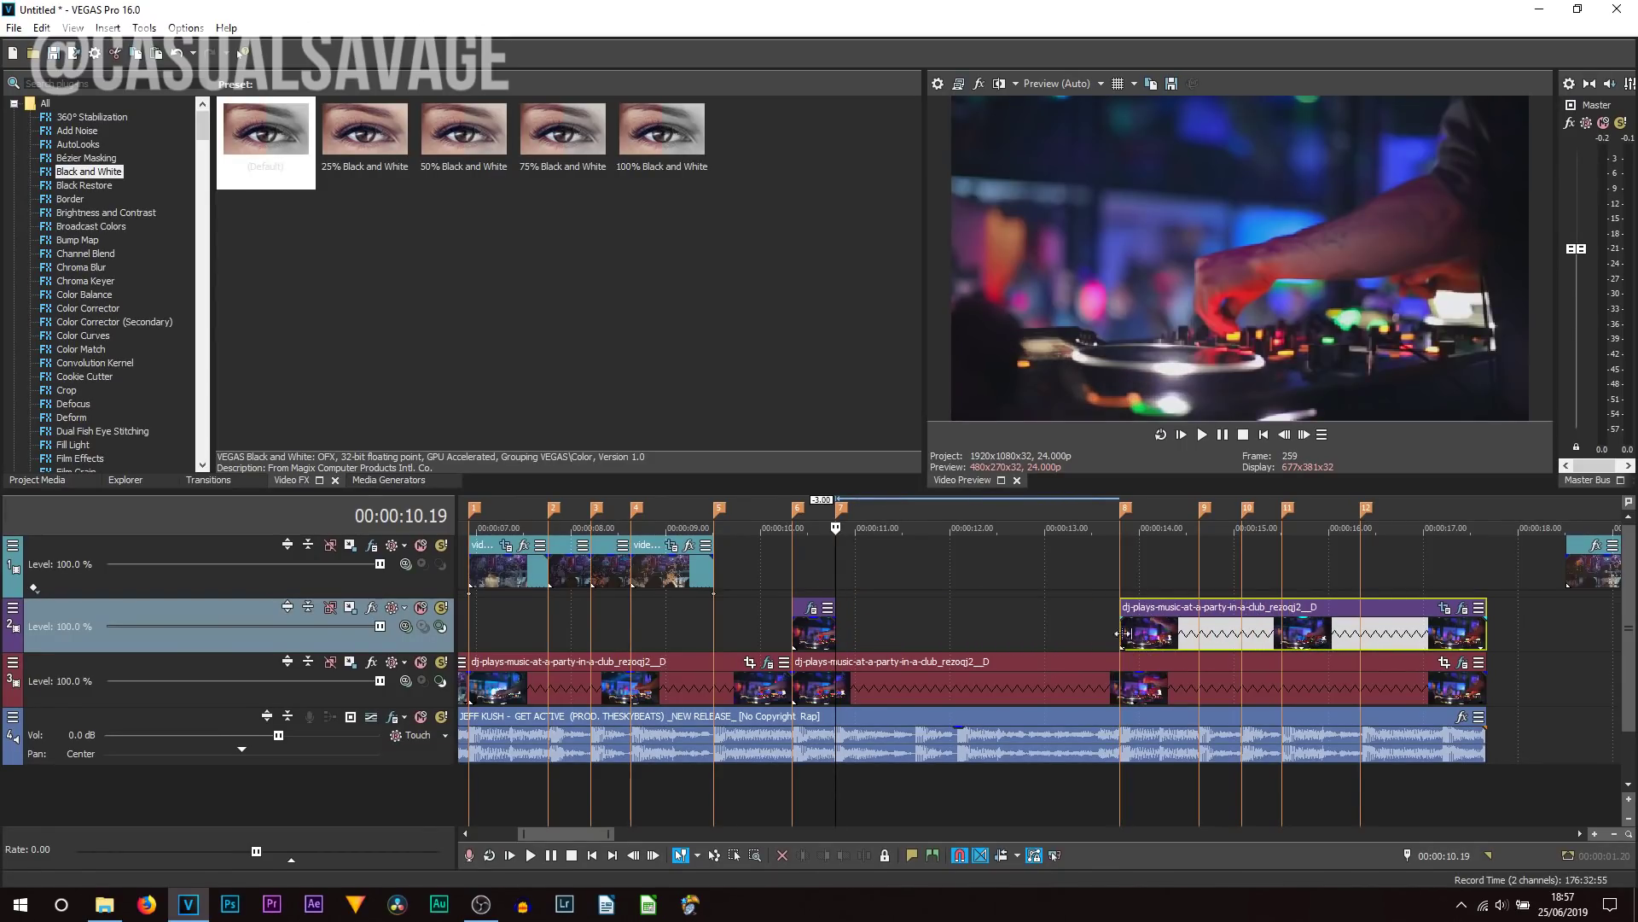
# Step: Split the inset at 14.15, push the later part to the next beat, and split at 15.12
pyautogui.click(1200, 638)
pyautogui.press('s')
pyautogui.moveTo(1228, 638); pyautogui.dragTo(1370, 639)
pyautogui.click(1281, 646)
pyautogui.press('s')
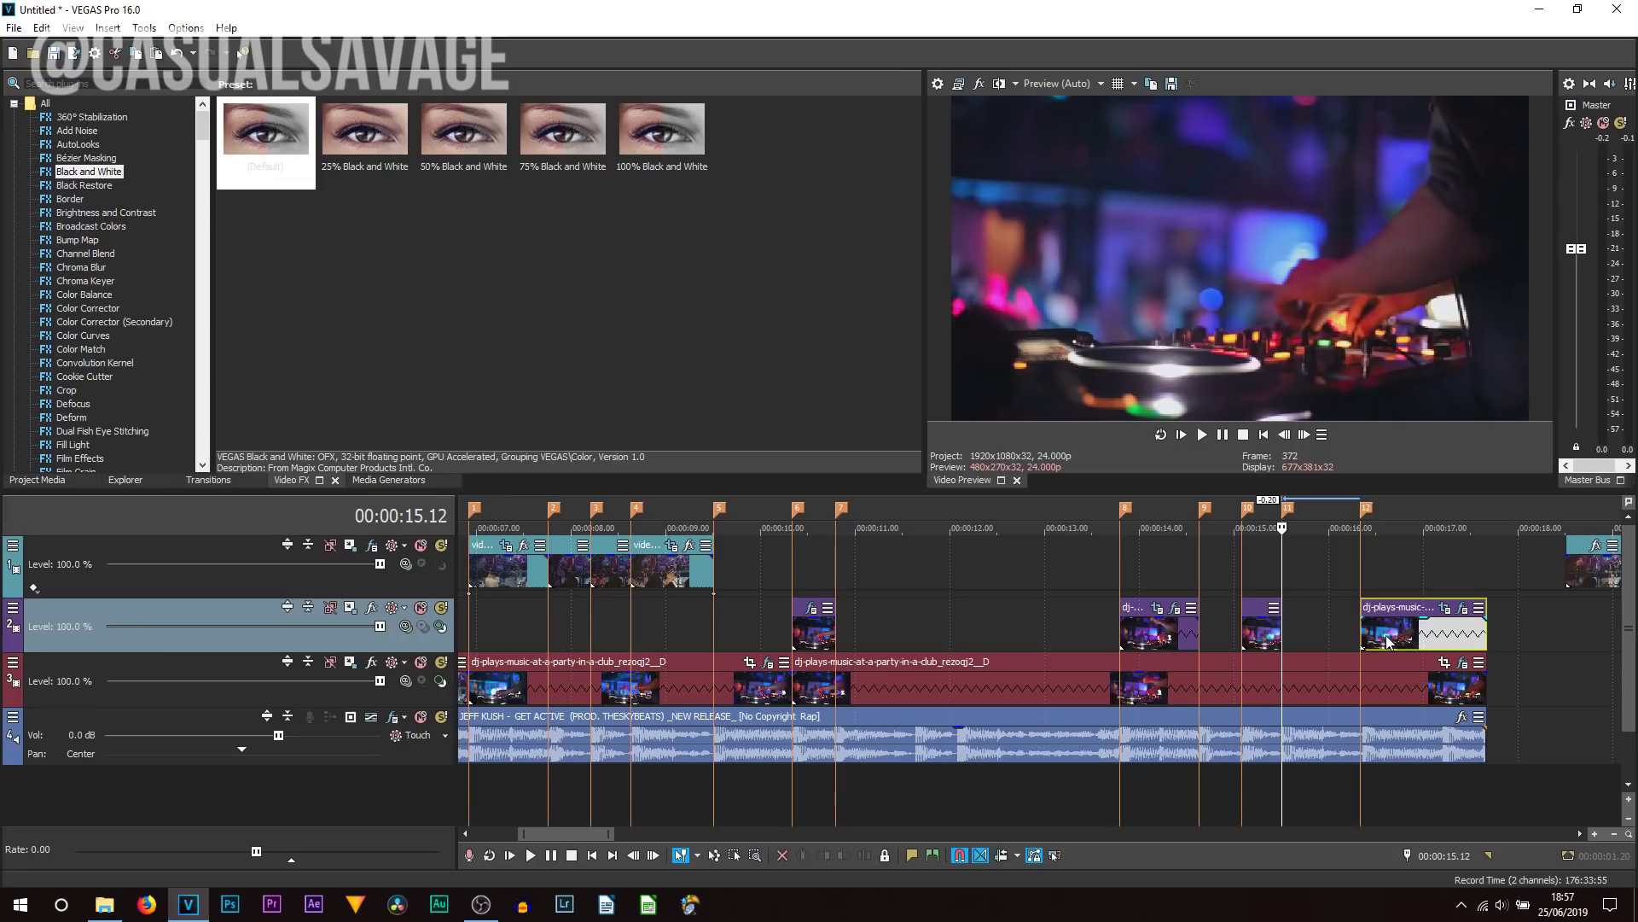
# Step: Split the last inset piece at 16.17, delete the leftover tail, and play back the pop-ups
pyautogui.click(1388, 638)
pyautogui.click(1397, 640)
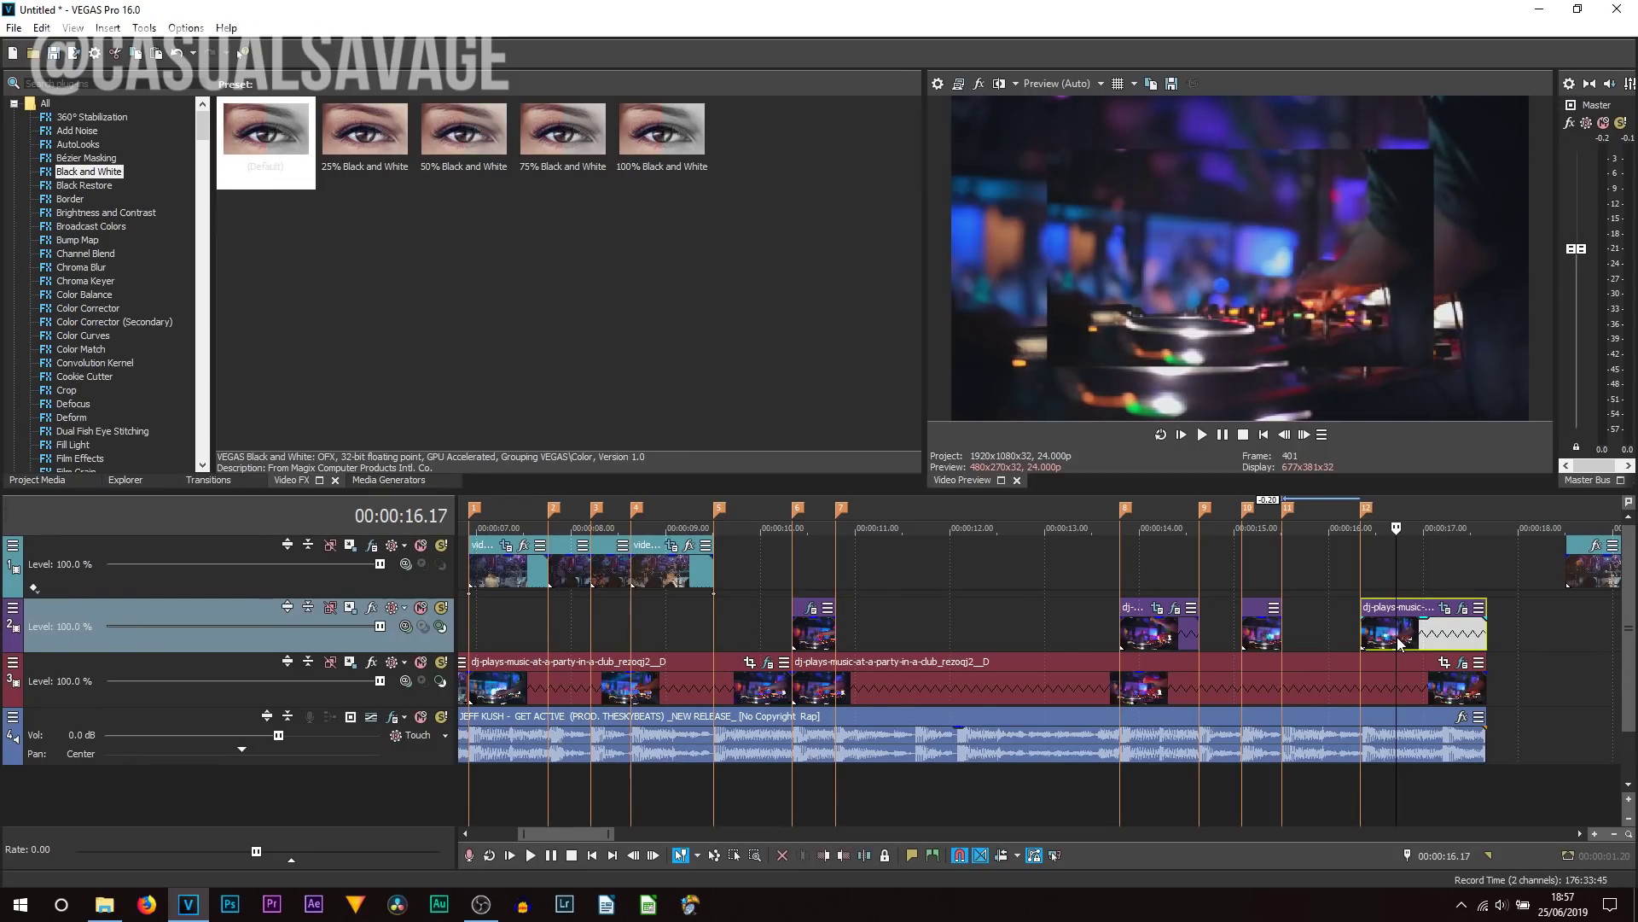
pyautogui.press('s')
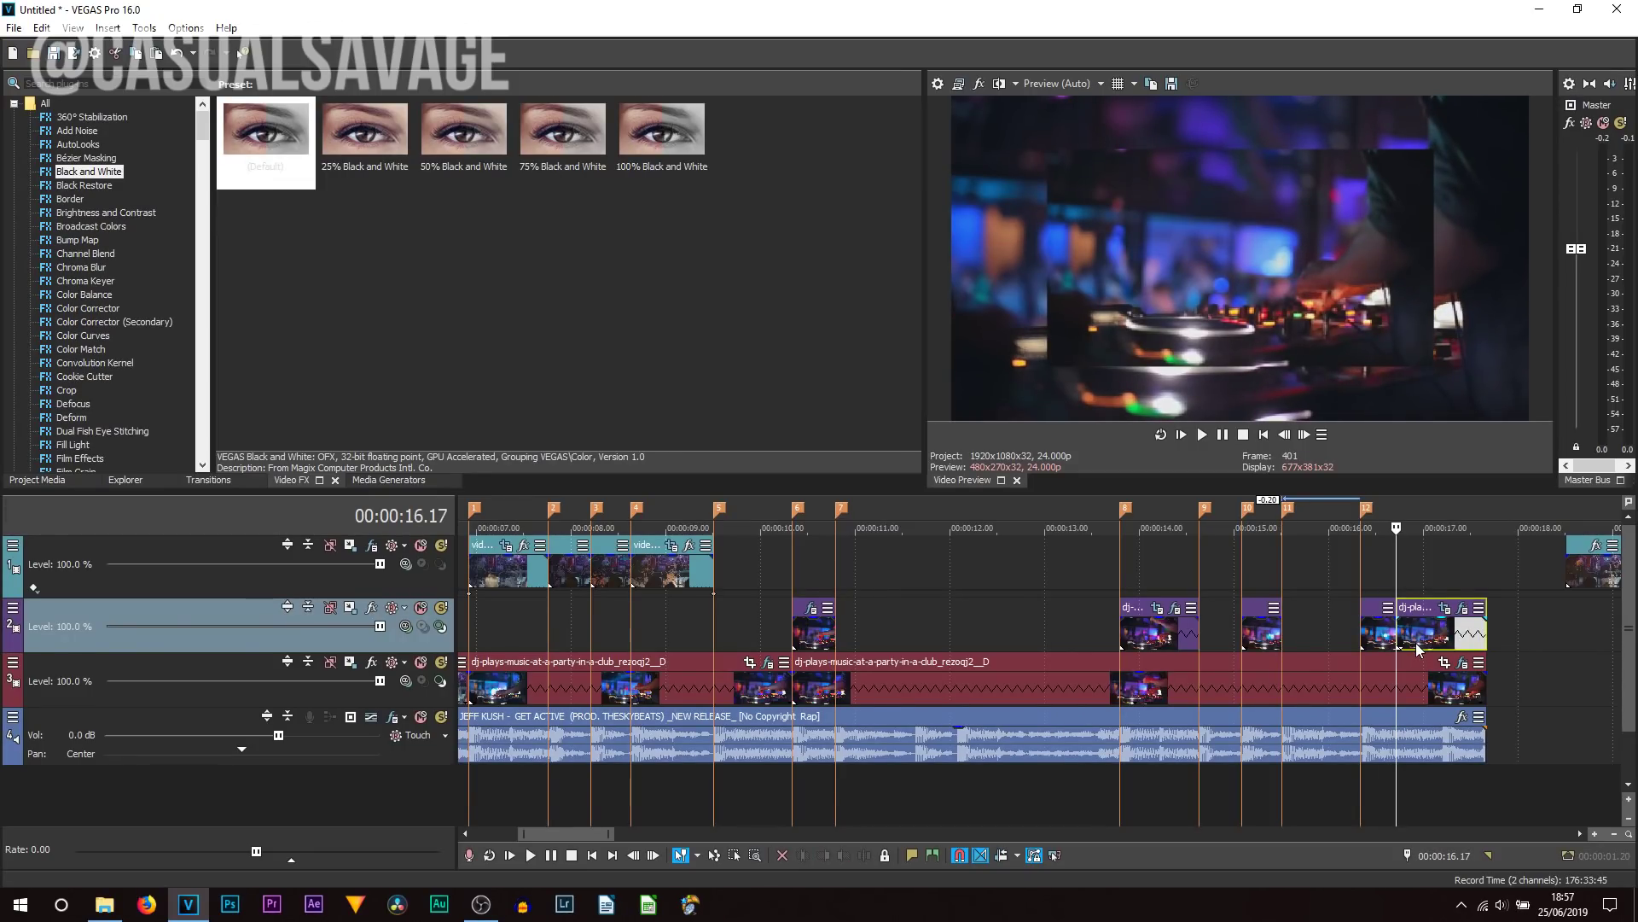
pyautogui.press('Delete')
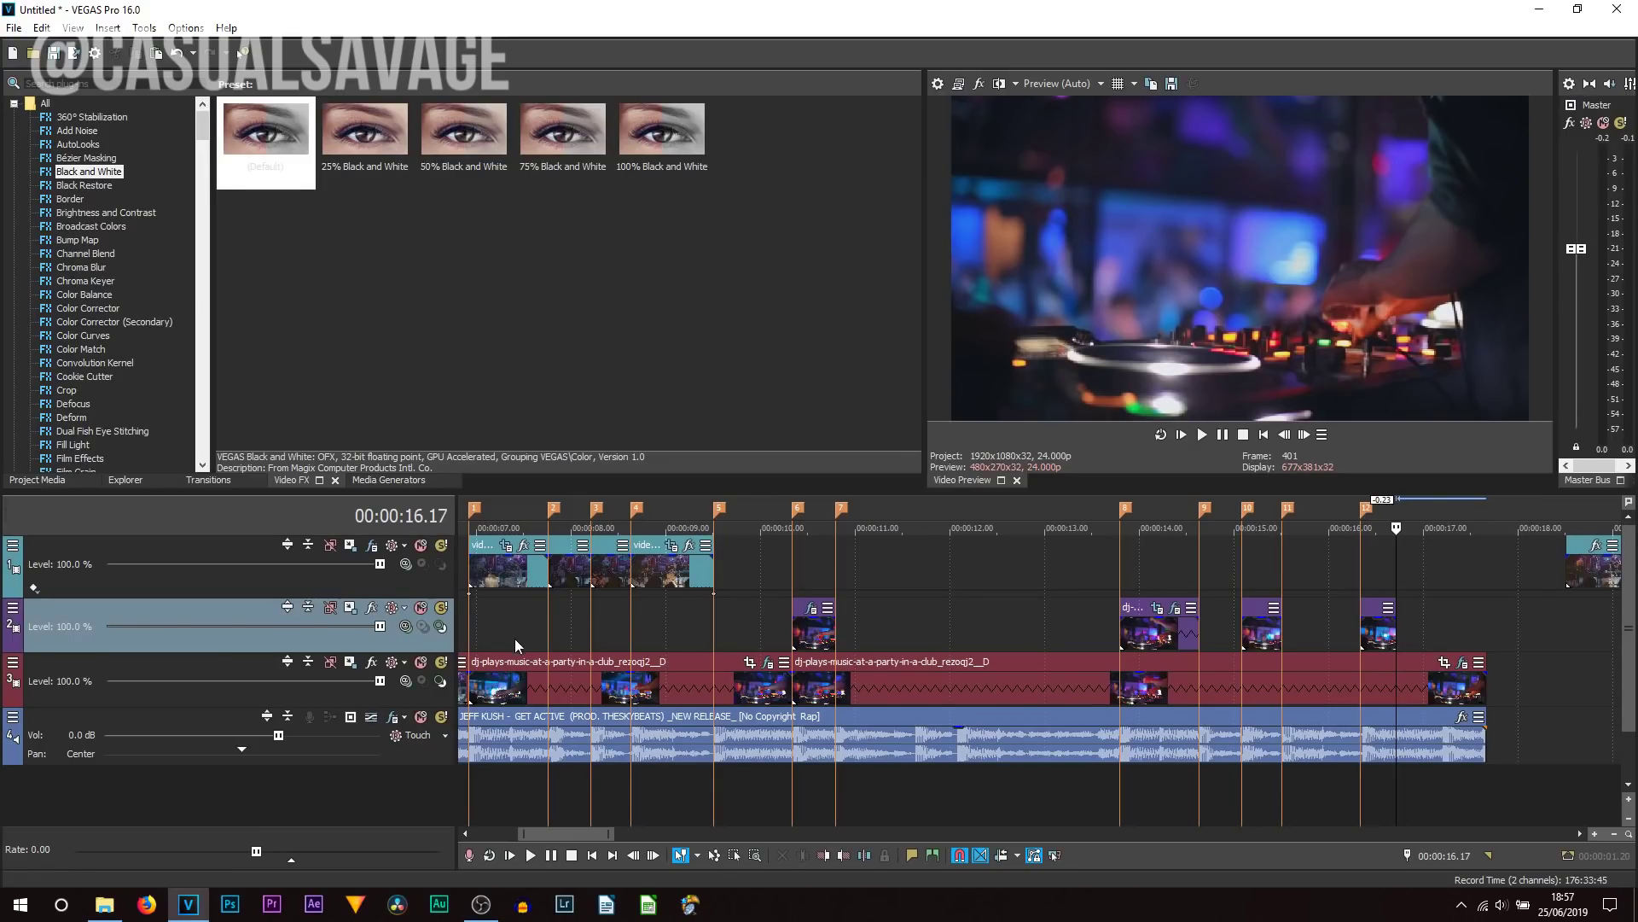
pyautogui.click(774, 619)
pyautogui.press('space')
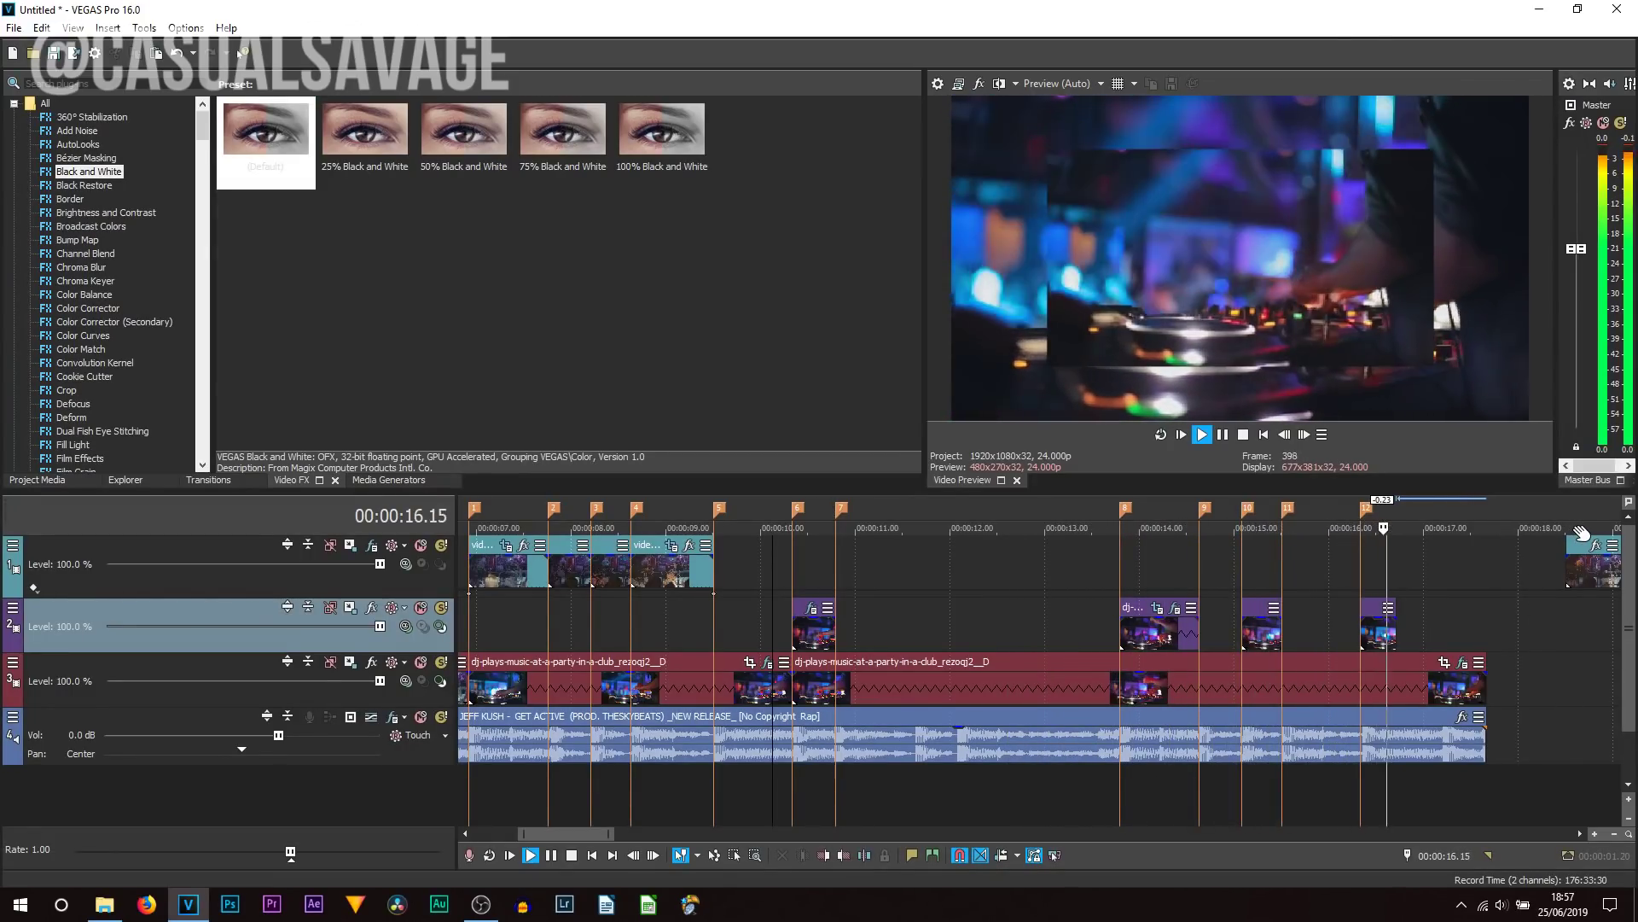
pyautogui.press('space')
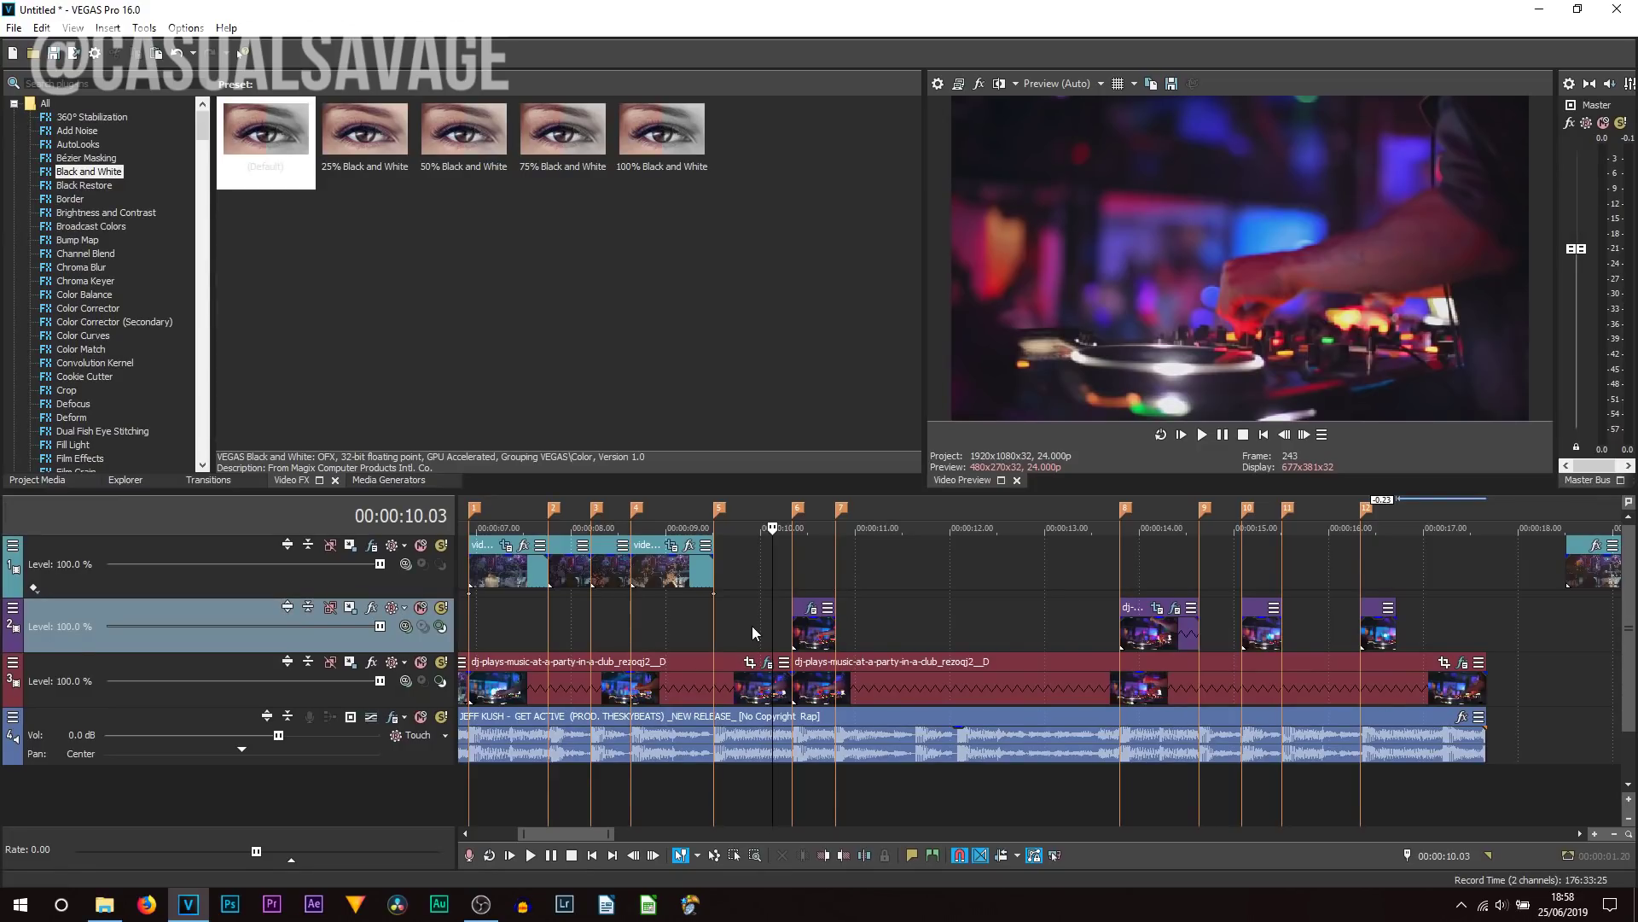
# Step: Split the track 3 dj-plays clip at the 10.19 beat marker
pyautogui.click(811, 637)
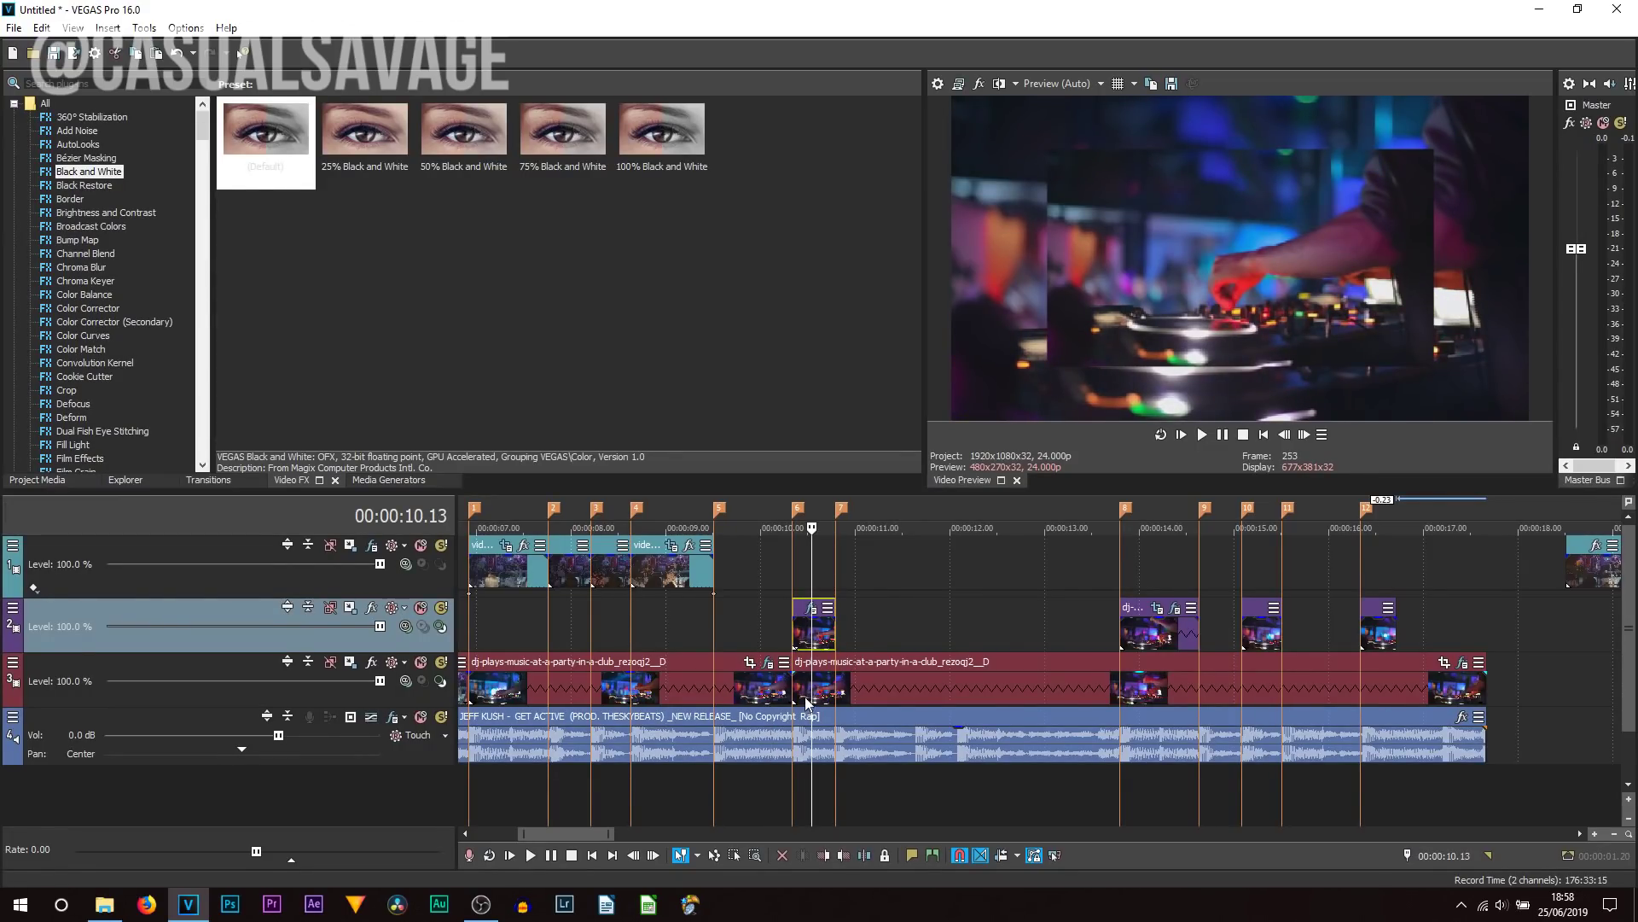
pyautogui.click(834, 687)
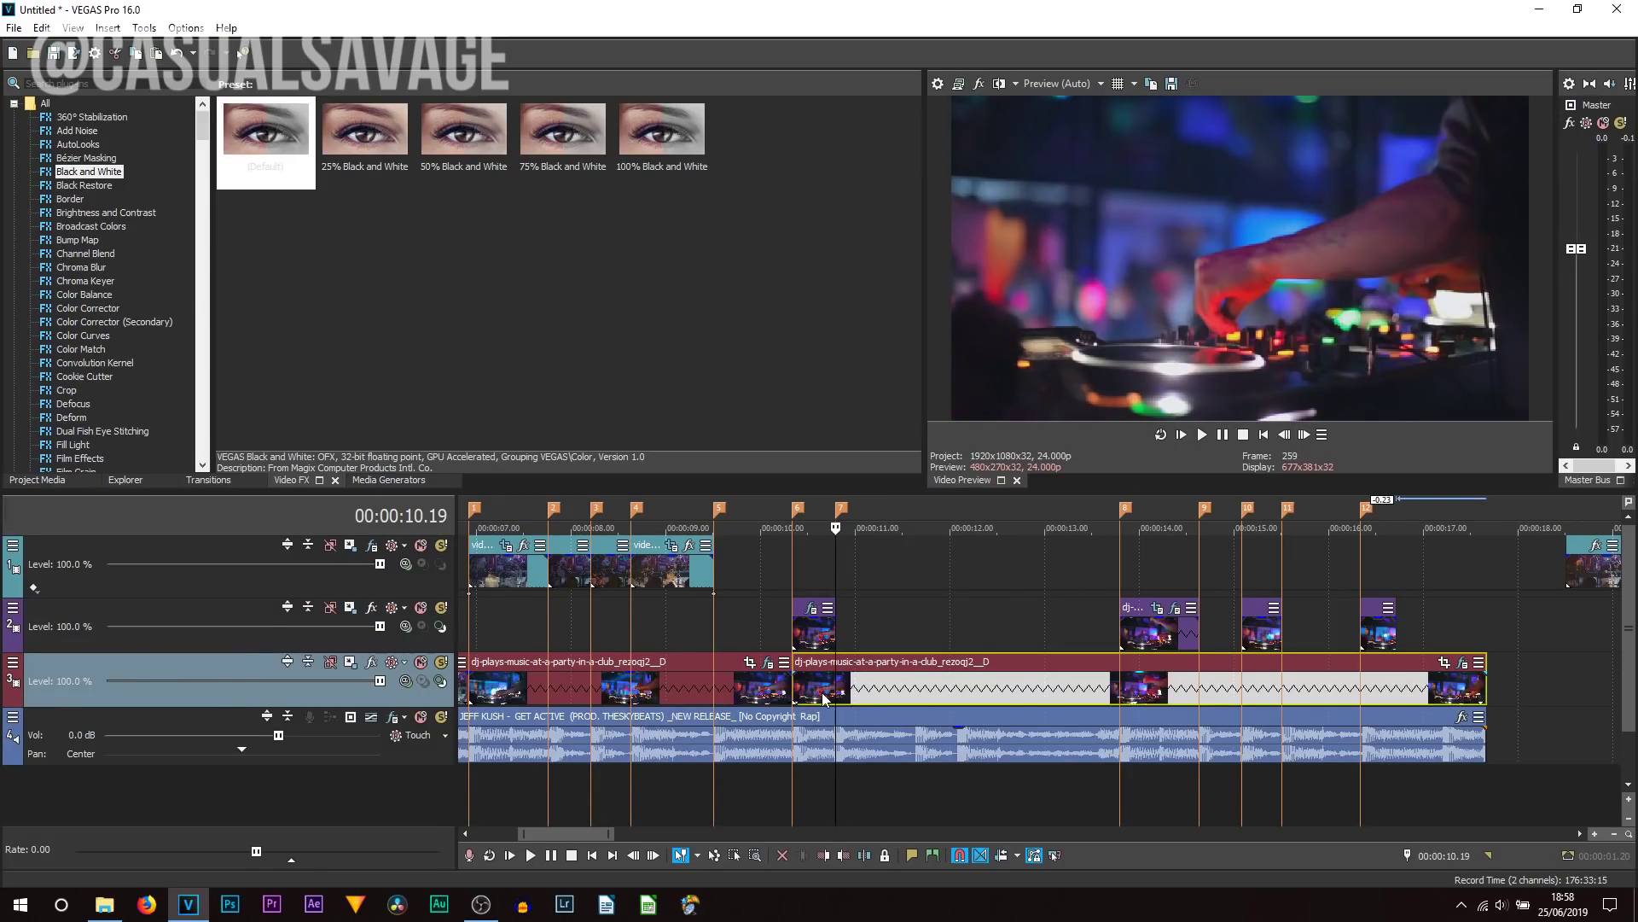
pyautogui.scroll(3, 1026, 793)
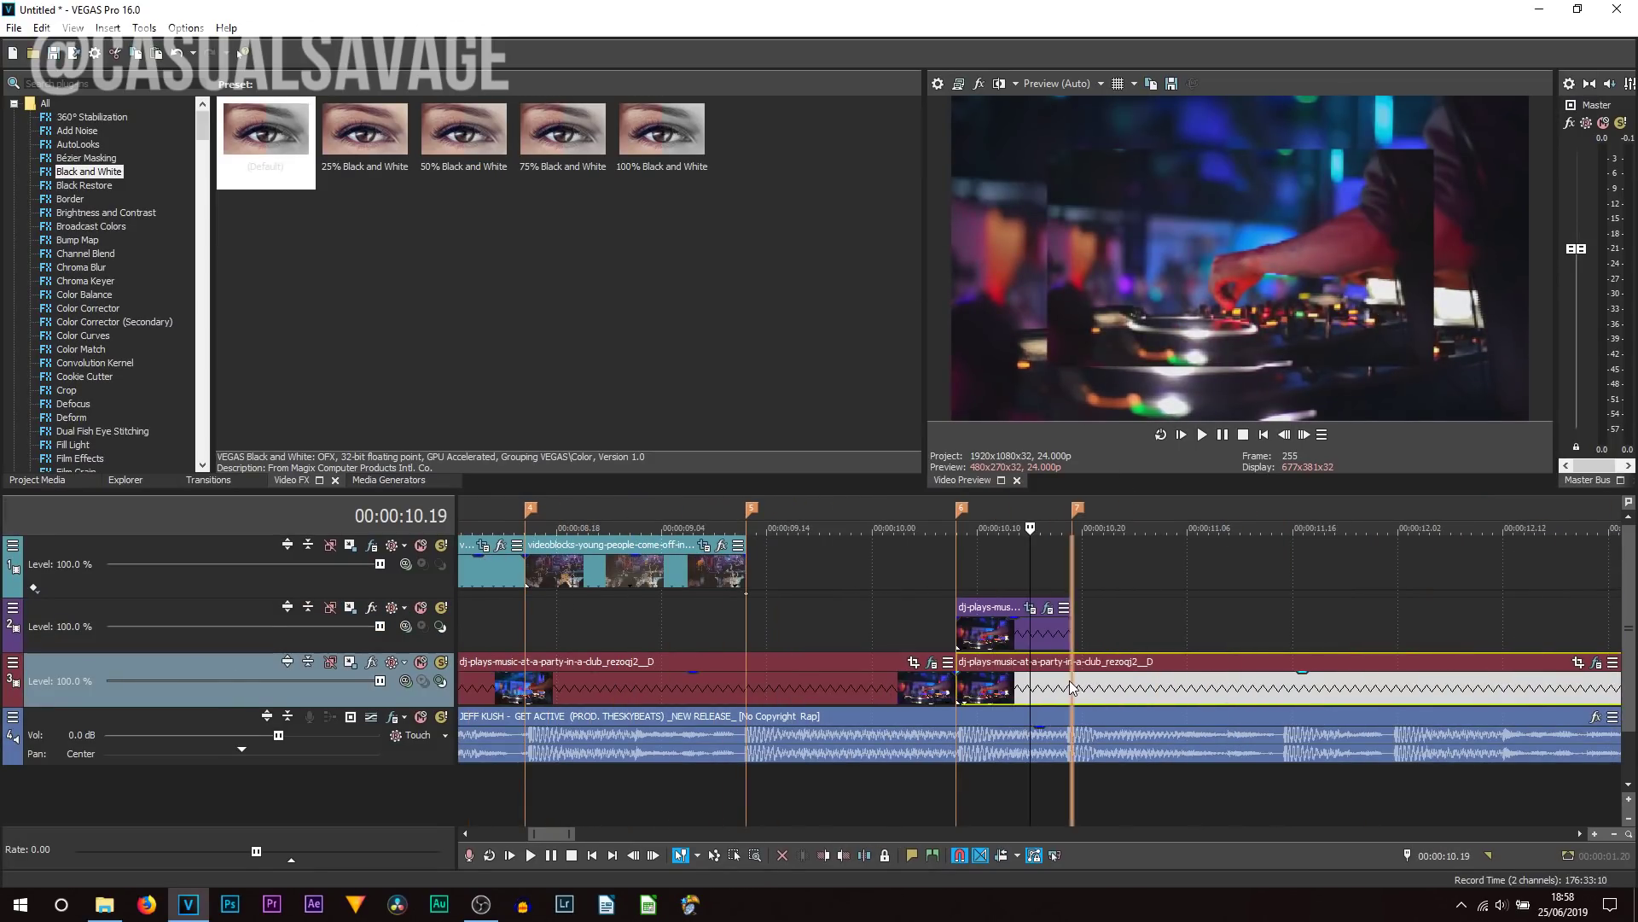
pyautogui.click(1072, 688)
pyautogui.press('s')
pyautogui.click(979, 698)
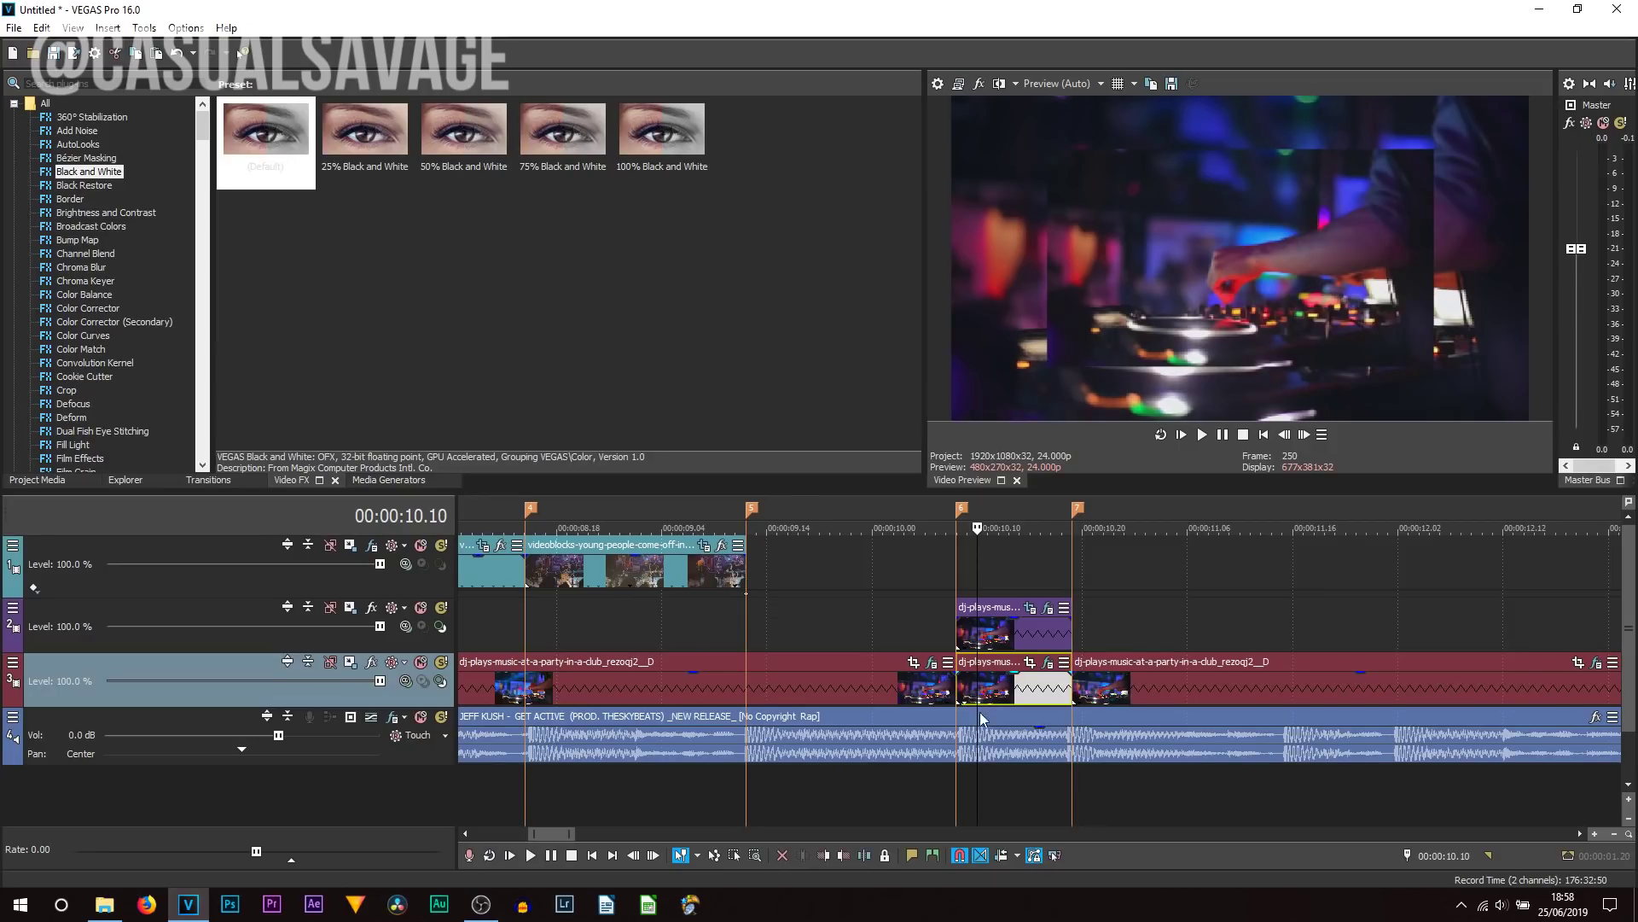
# Step: Apply the default Black and White effect to the short track 3 piece
pyautogui.moveTo(995, 611); pyautogui.dragTo(982, 617)
pyautogui.moveTo(990, 693); pyautogui.dragTo(991, 694)
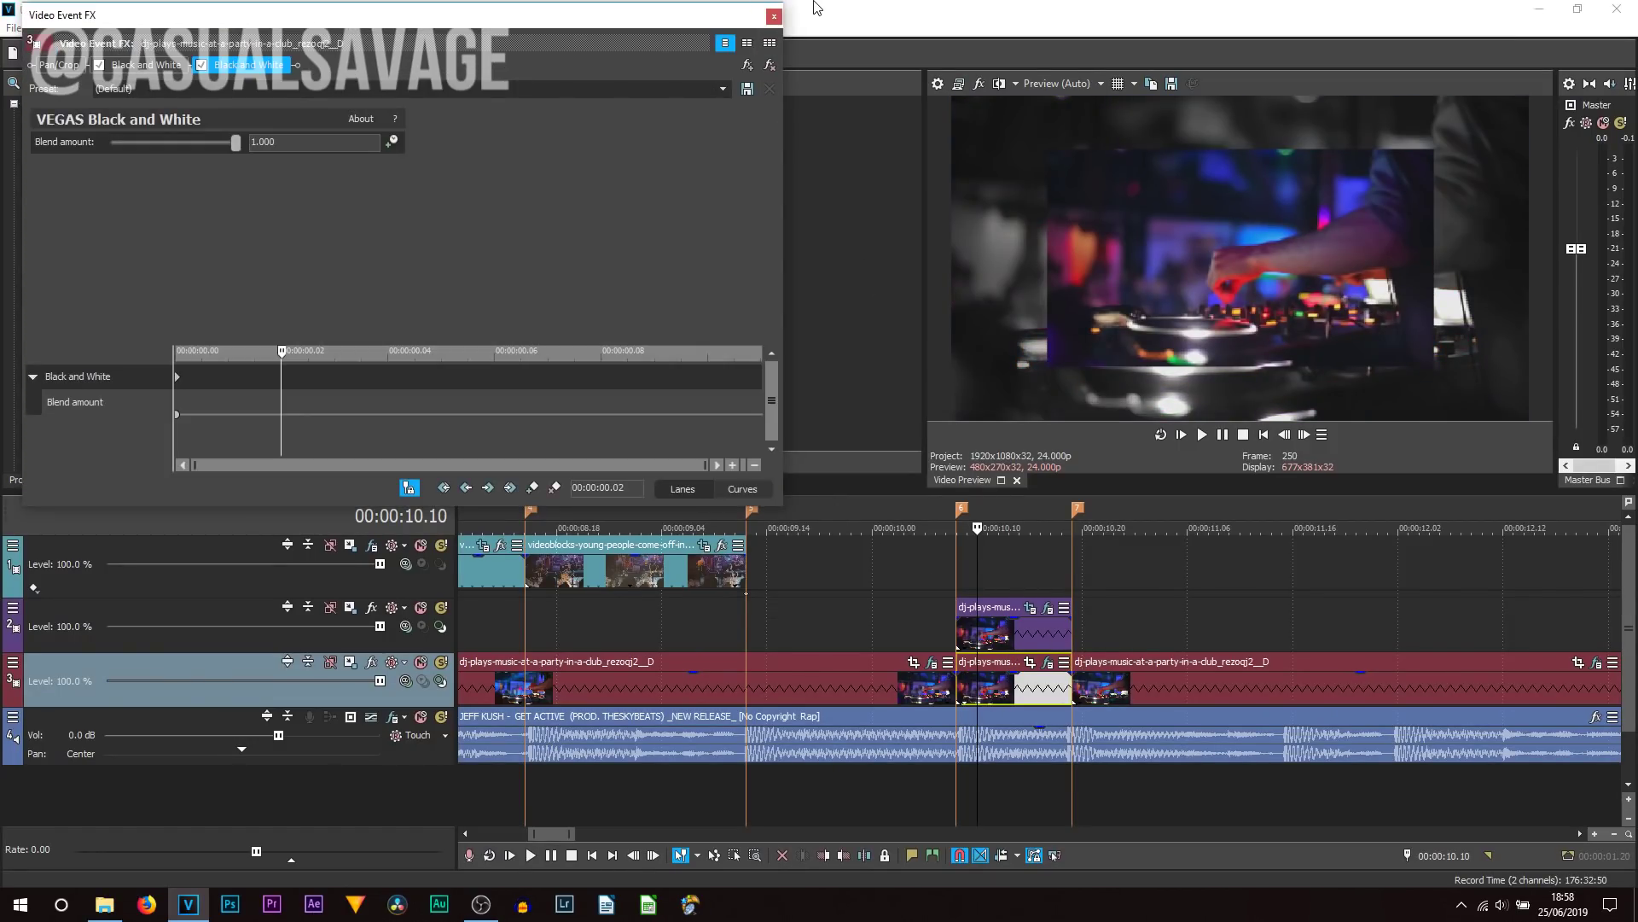
pyautogui.click(773, 17)
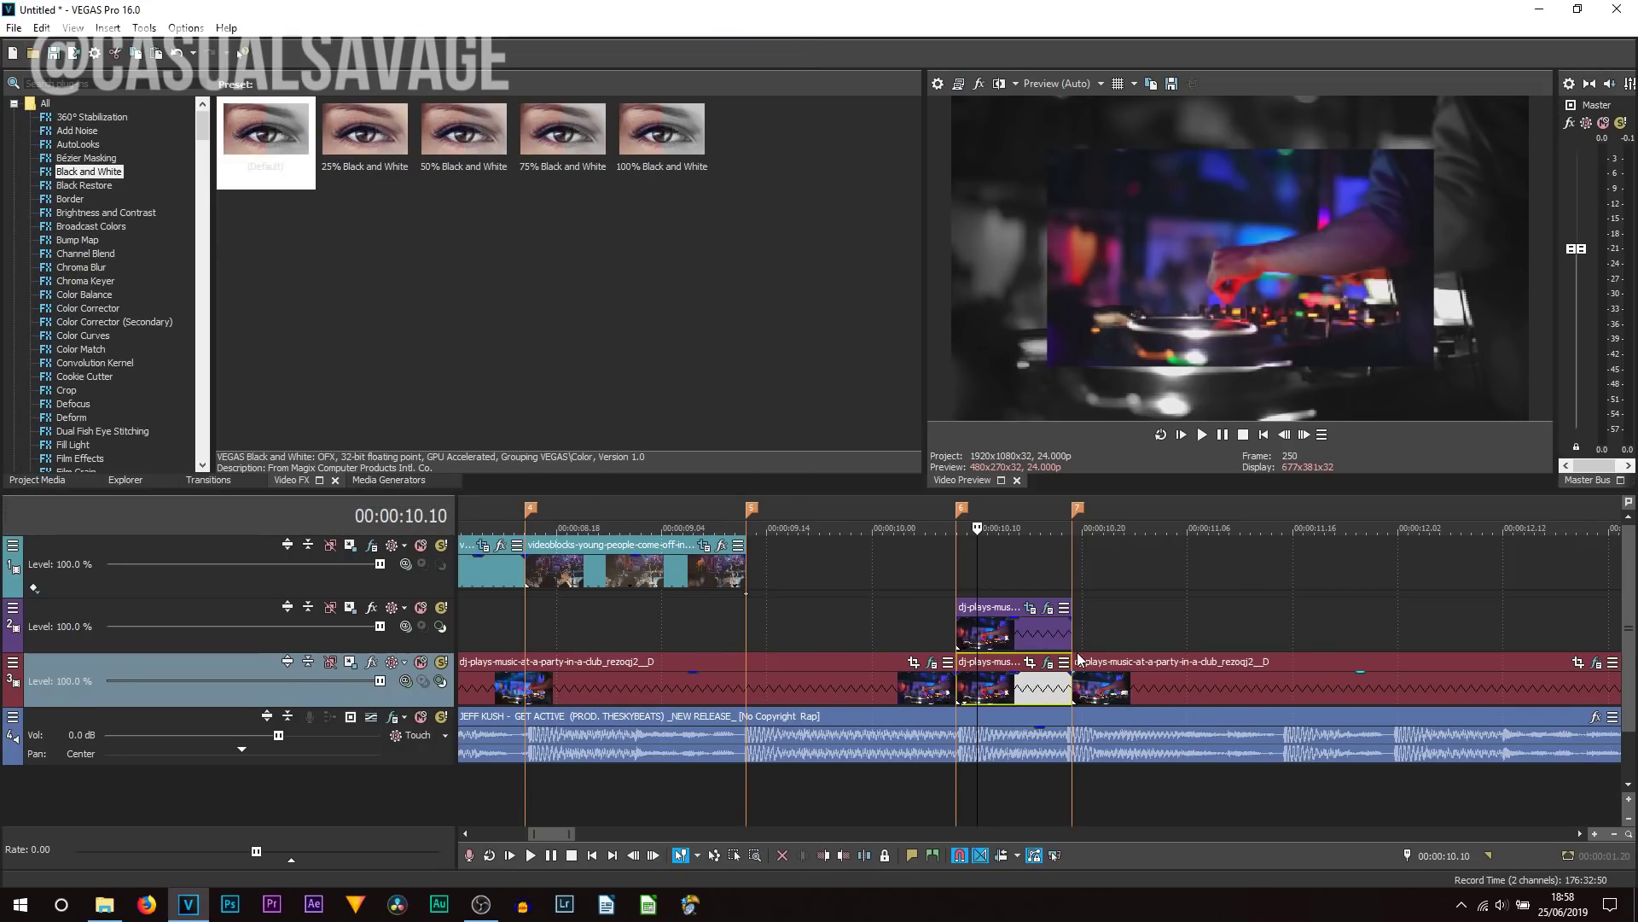
# Step: Split the main club clip at the 14.15 beat
pyautogui.scroll(-3, 1077, 730)
pyautogui.click(1251, 680)
pyautogui.scroll(5, 1251, 680)
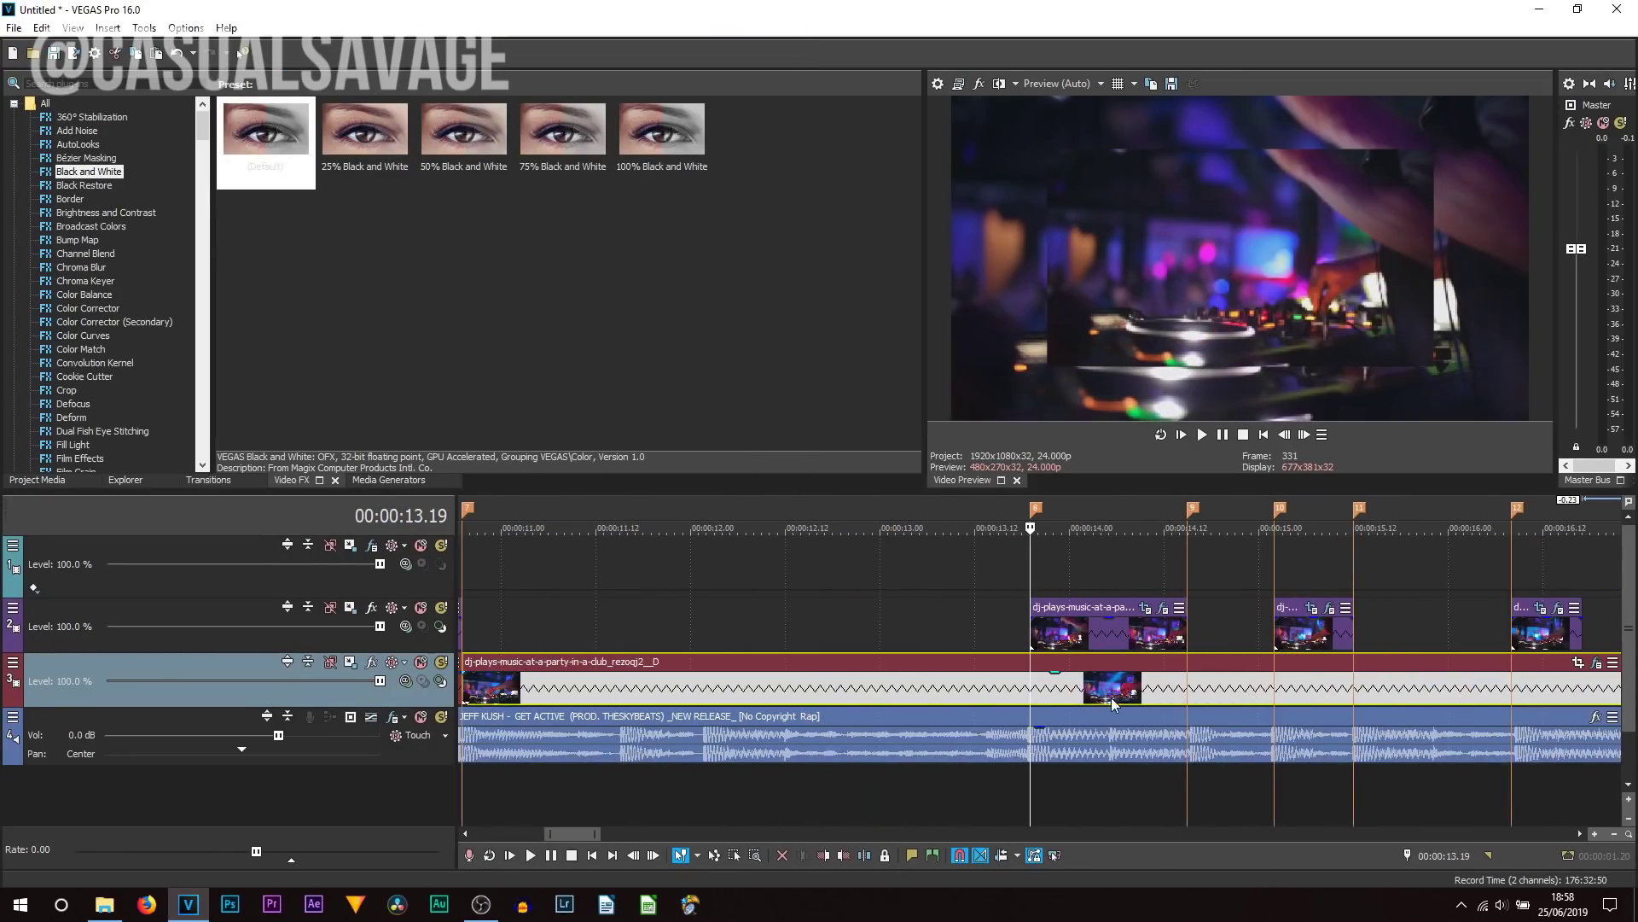
pyautogui.click(1186, 695)
pyautogui.press('s')
# Step: Apply the Black and White (Default) preset to the pop-up clip on track 2
pyautogui.click(1079, 693)
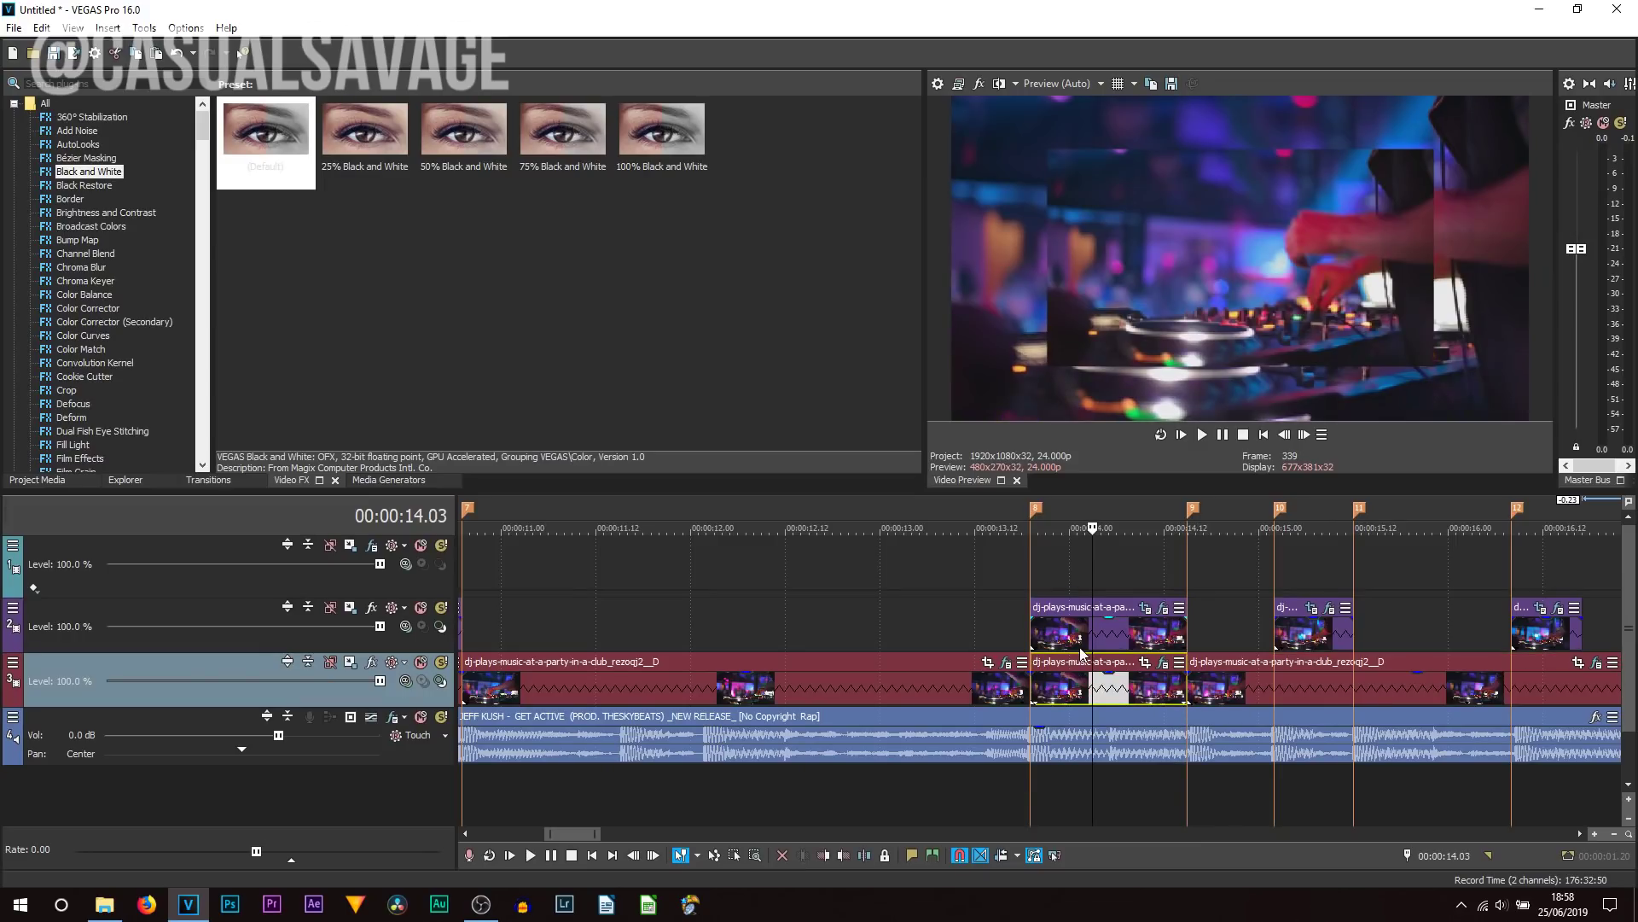
pyautogui.click(1079, 653)
pyautogui.moveTo(267, 189); pyautogui.dragTo(1108, 618)
pyautogui.click(772, 16)
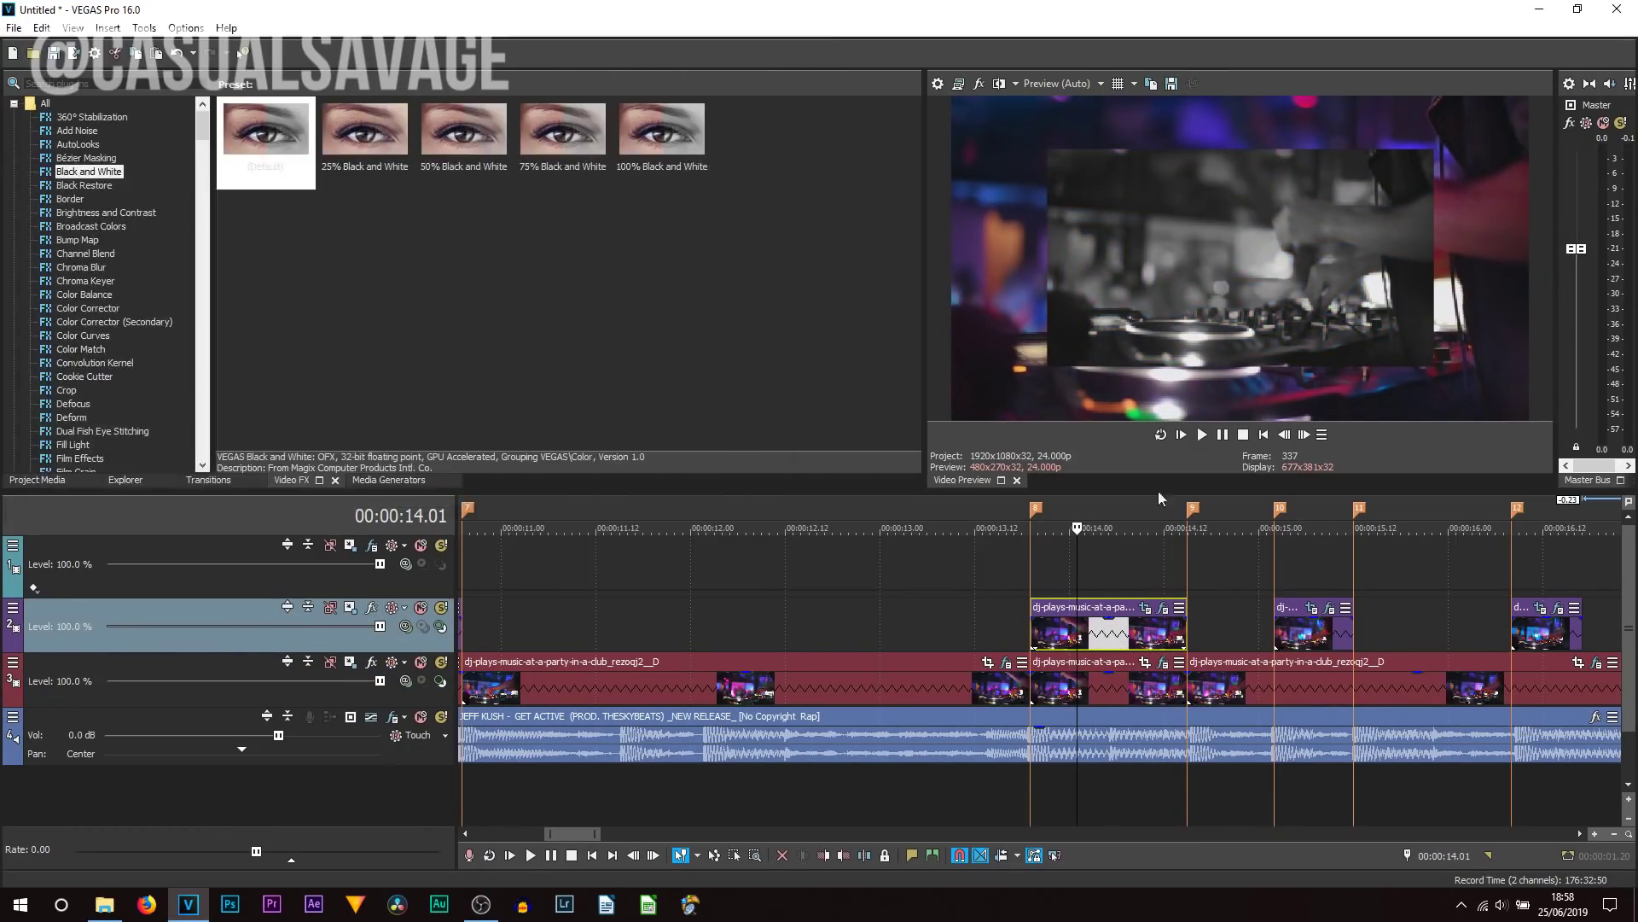
# Step: Split the main club clip at 15.02 and 15.12, undoing an earlier misplaced pair of splits
pyautogui.click(1268, 684)
pyautogui.press('s')
pyautogui.click(1355, 688)
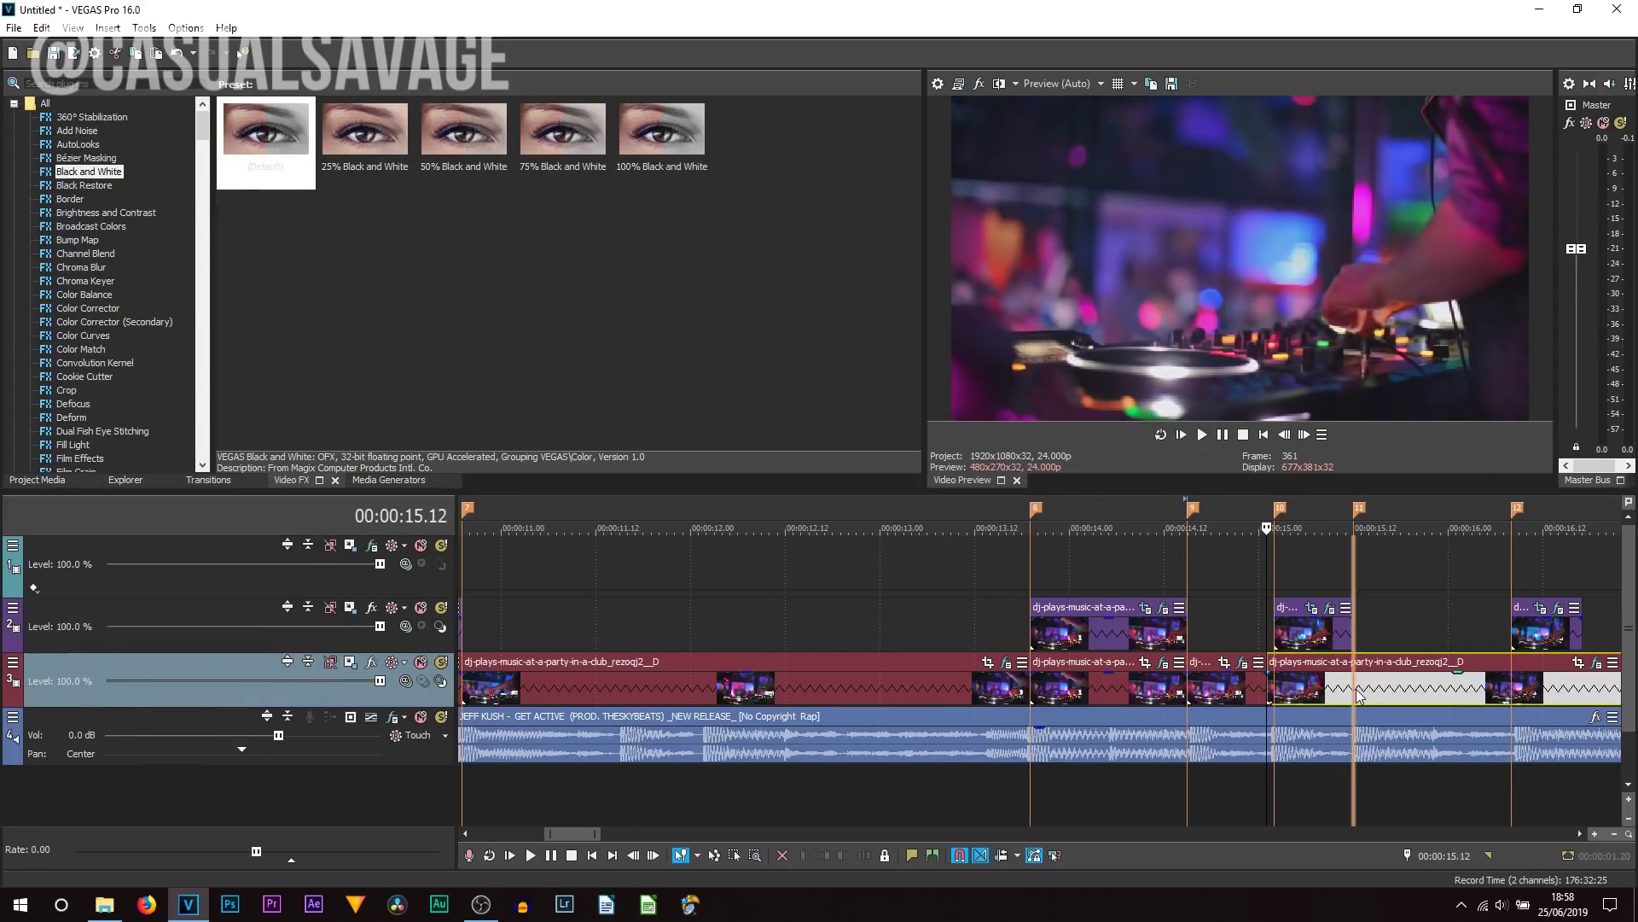
pyautogui.press('s')
pyautogui.hotkey('ctrl', 'z')
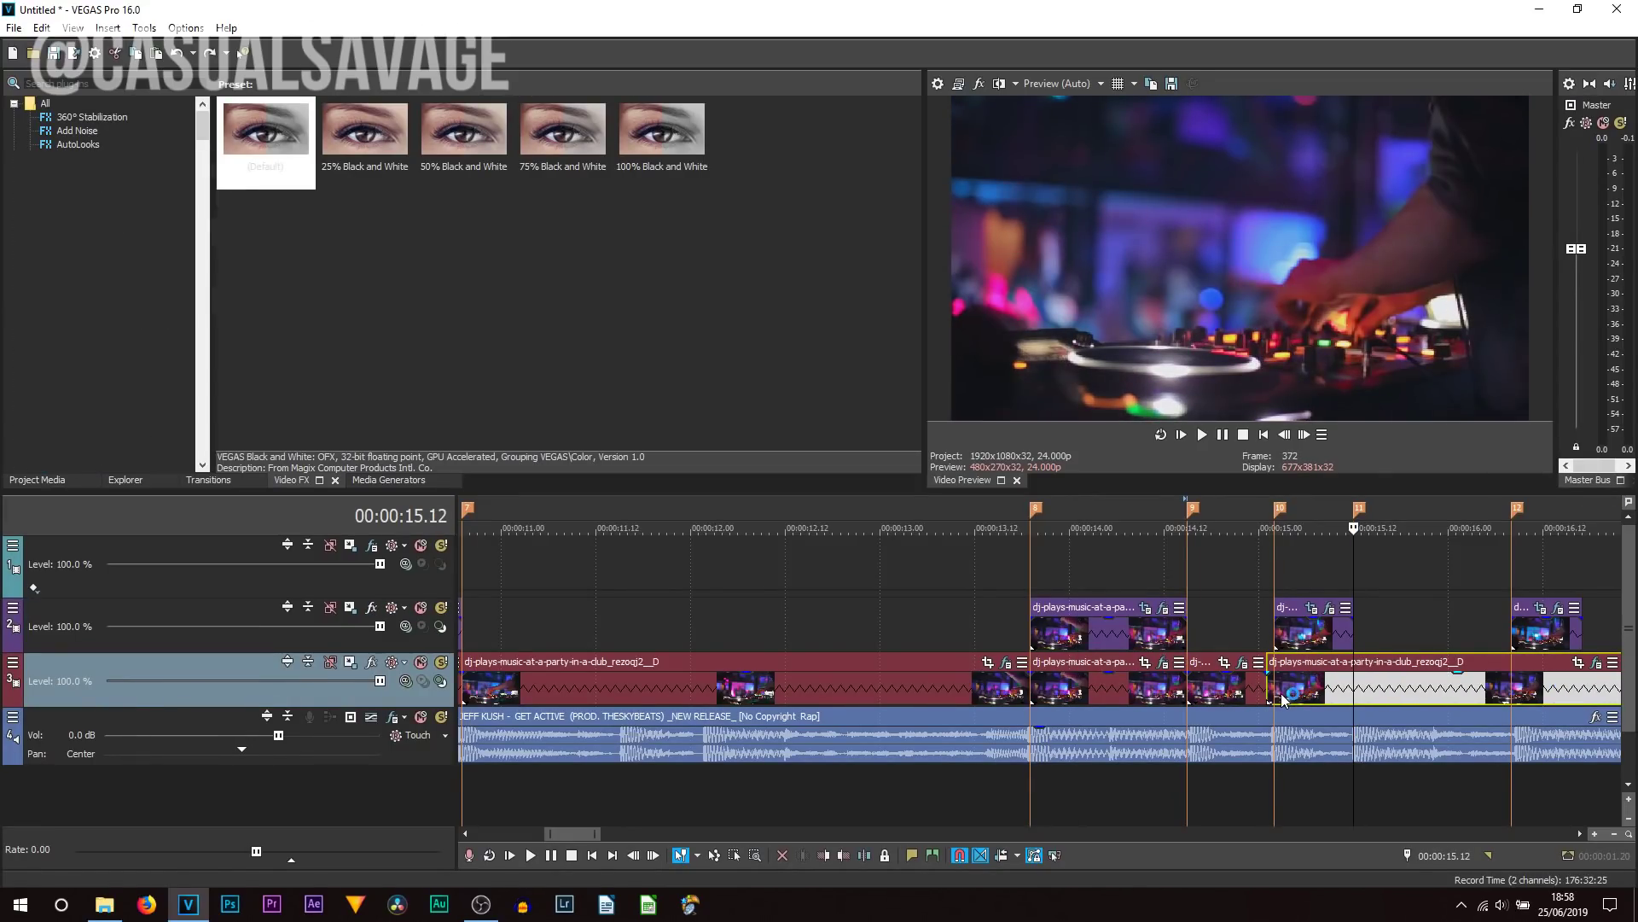
pyautogui.hotkey('ctrl', 'z')
pyautogui.click(1279, 693)
pyautogui.press('s')
pyautogui.click(1355, 695)
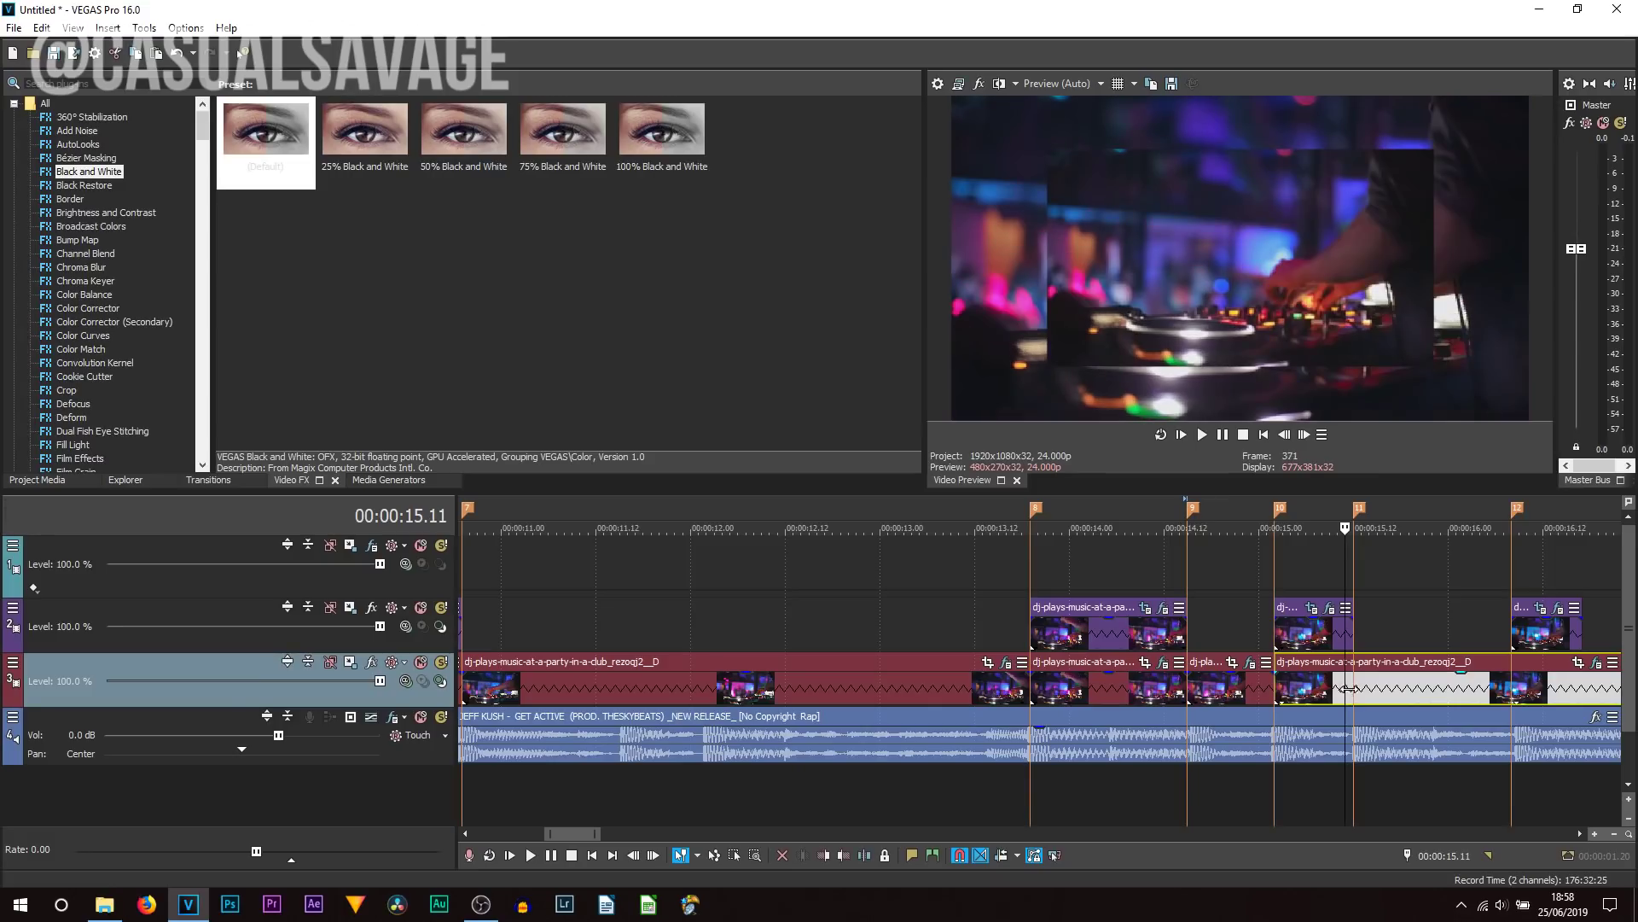
pyautogui.press('s')
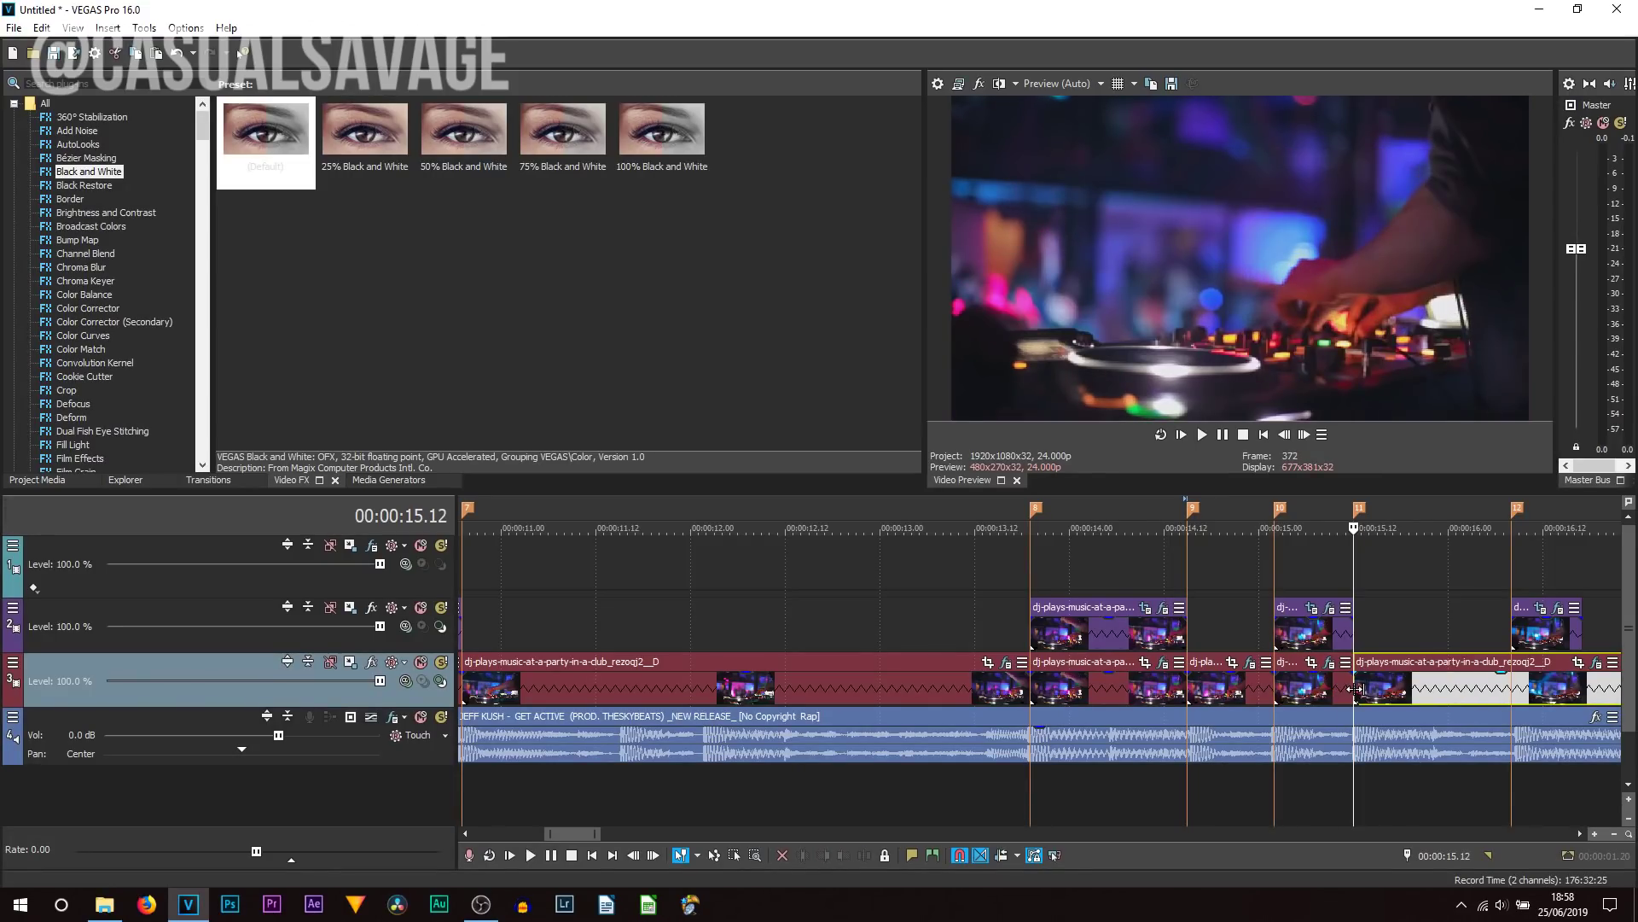
# Step: Play back the newly cut section, then replay from about 10 seconds
pyautogui.click(1306, 651)
pyautogui.click(1101, 694)
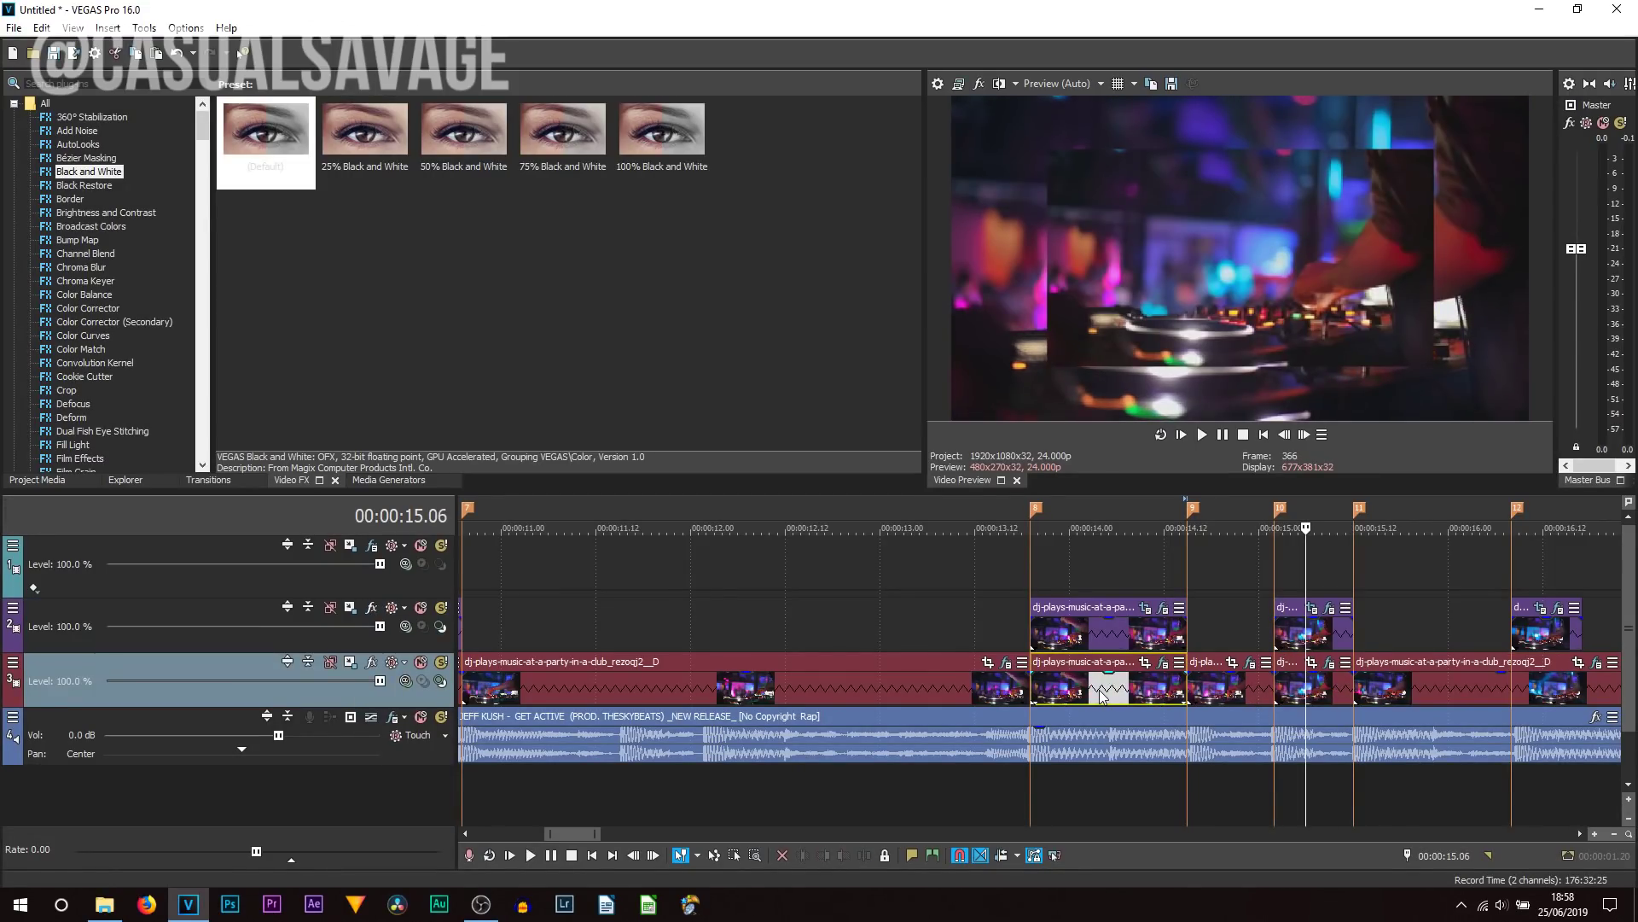
pyautogui.press('space')
pyautogui.scroll(-4, 802, 602)
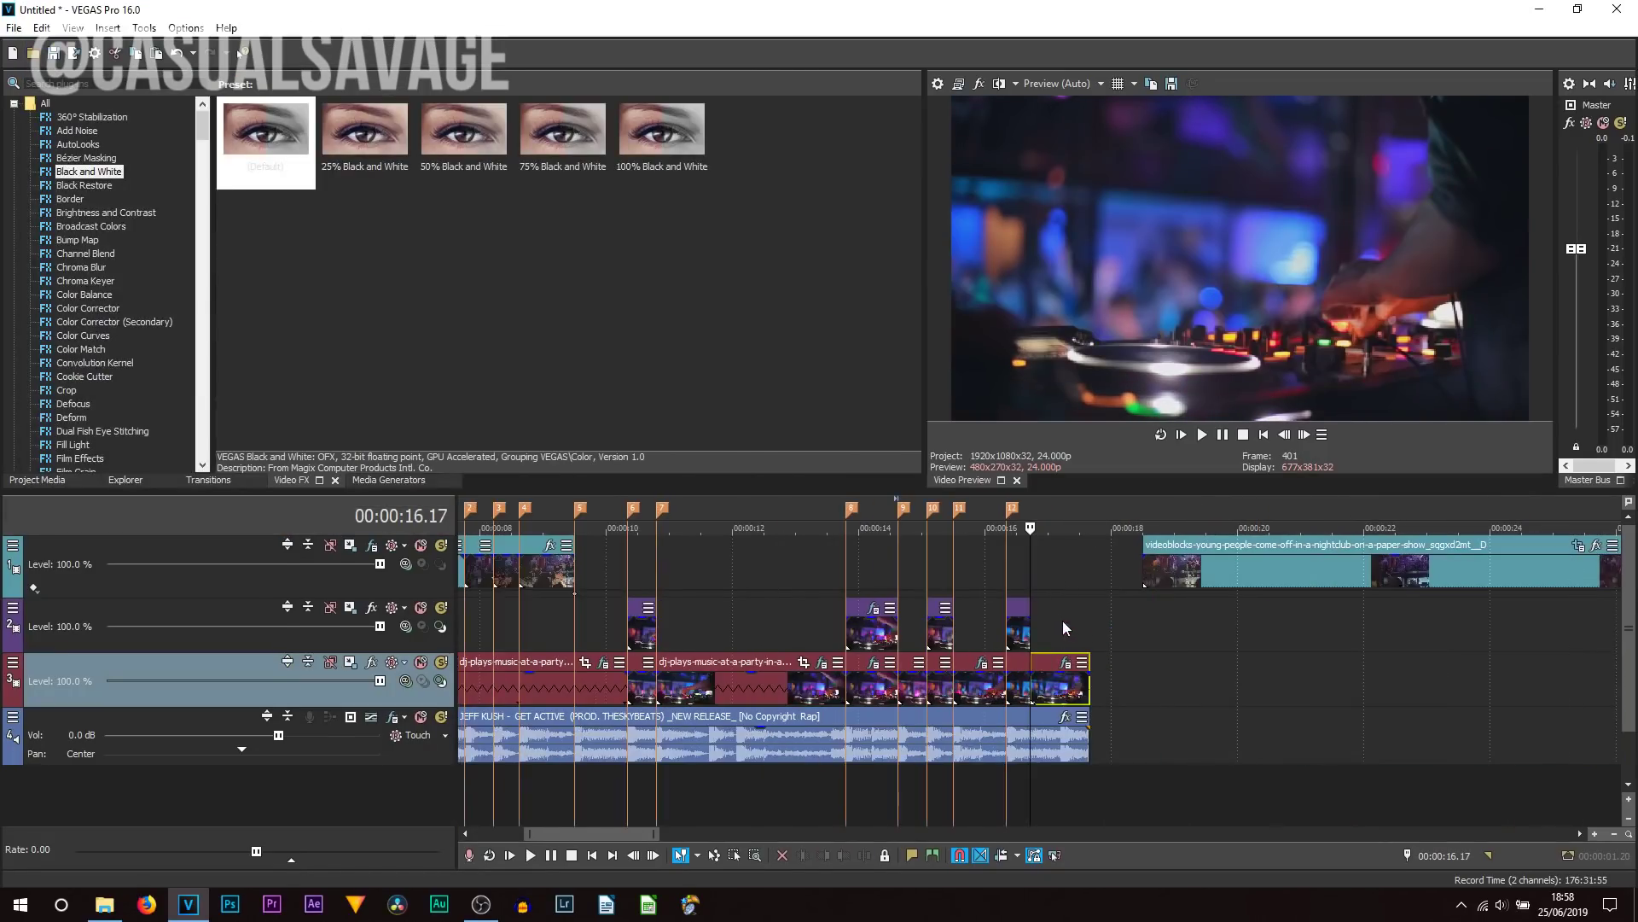
pyautogui.click(611, 622)
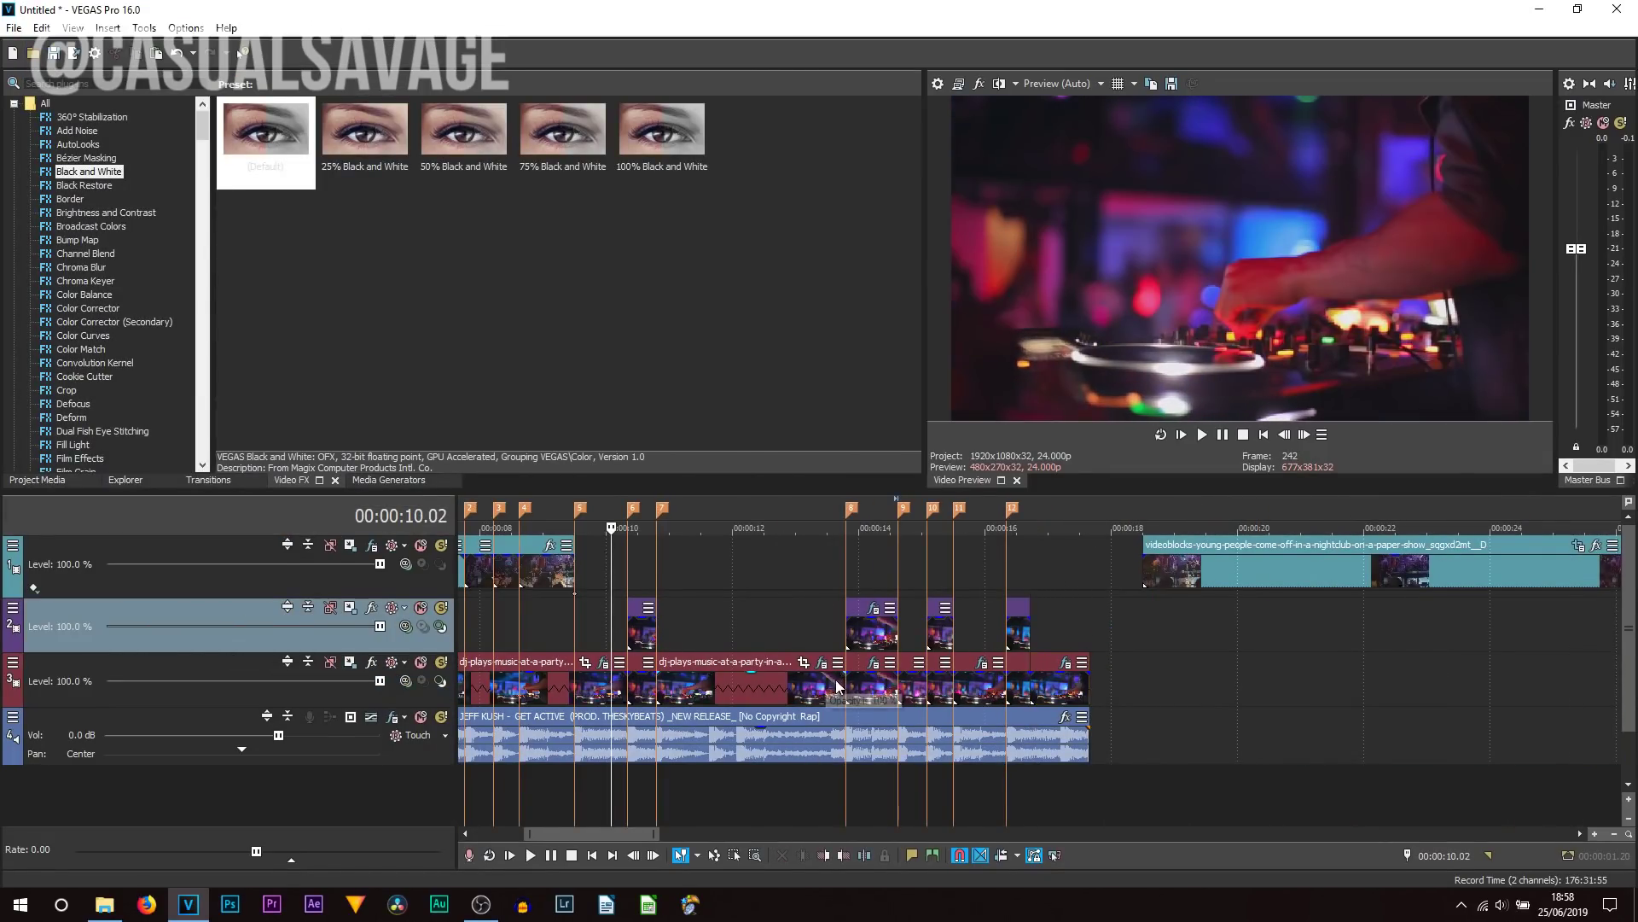
pyautogui.press('space')
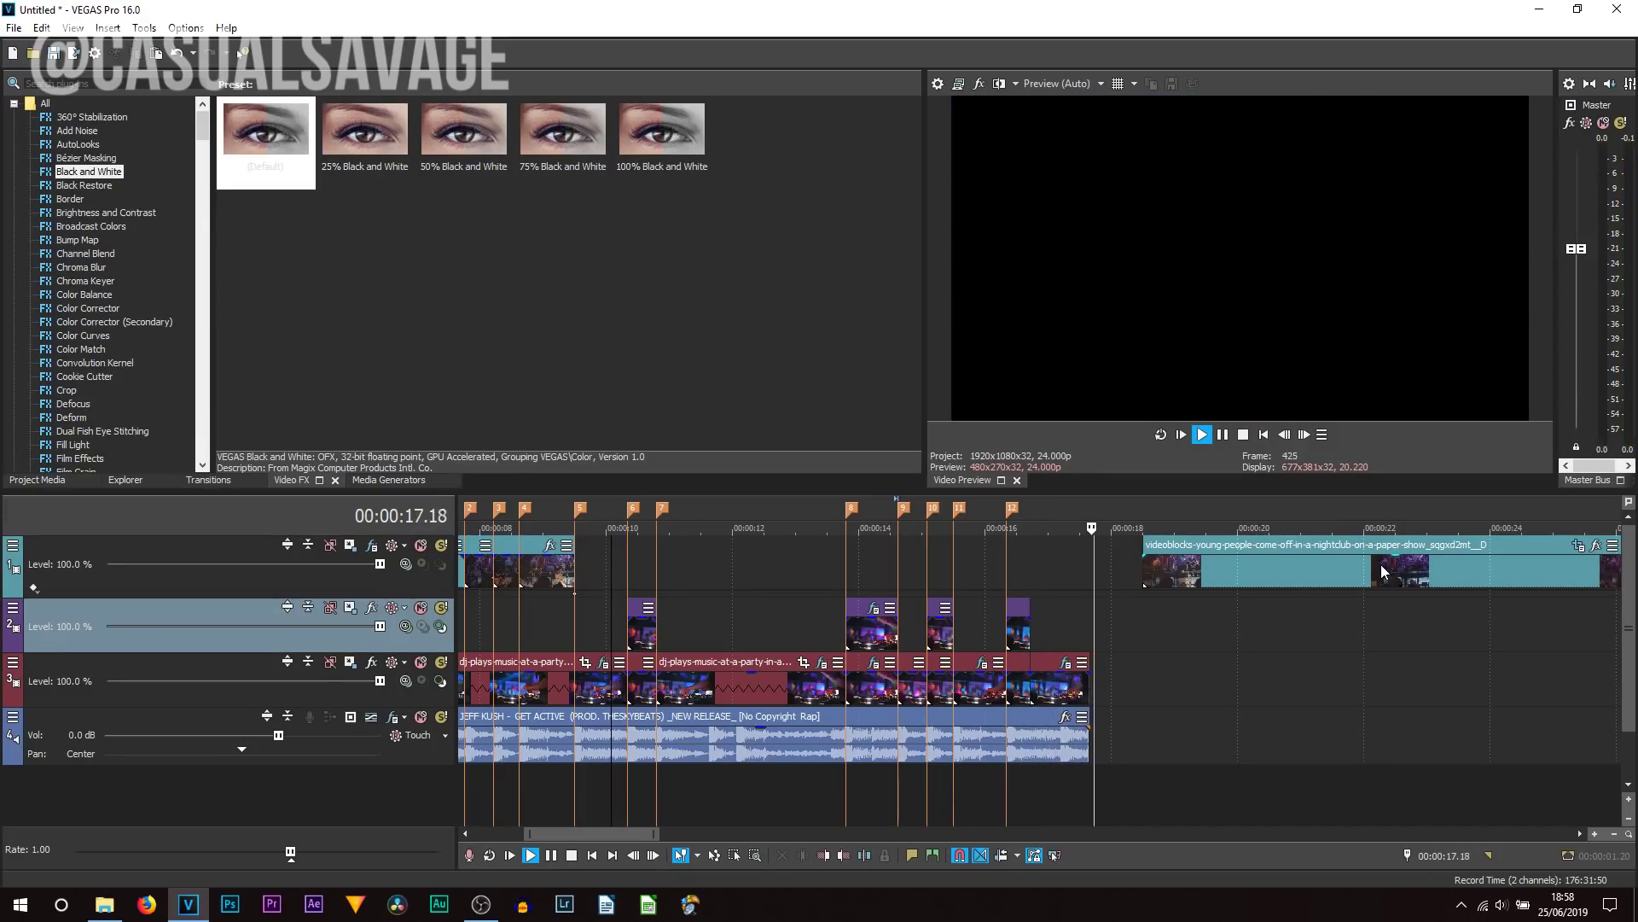
# Step: Stop on the colour DJ inset over black-and-white footage, then open track 3's header context menu
pyautogui.press('space')
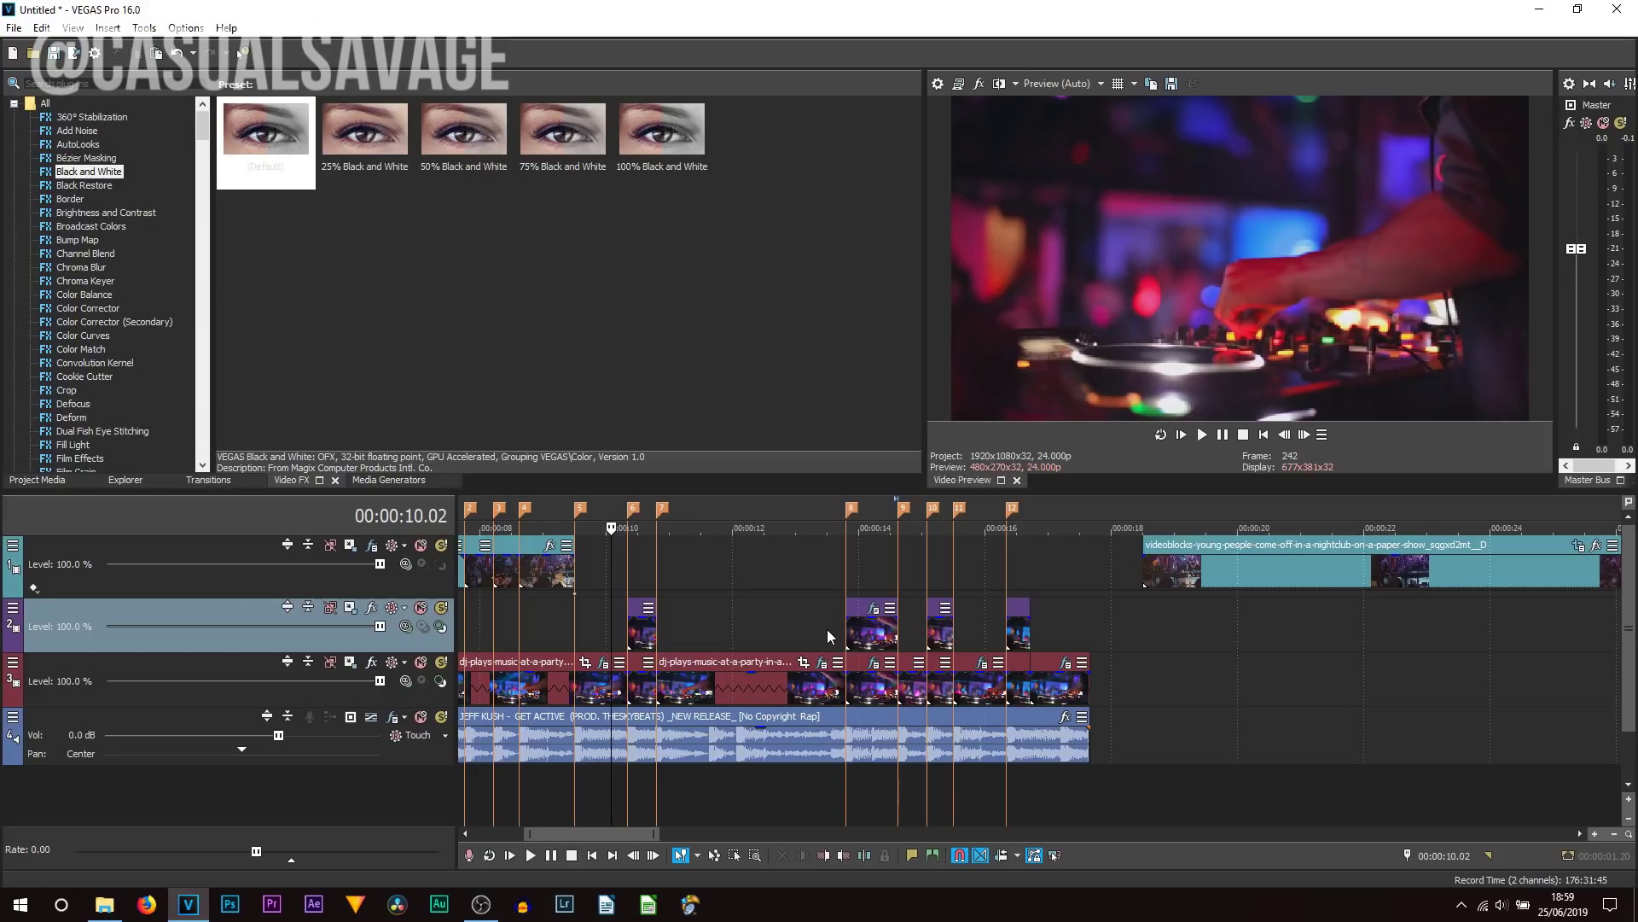
pyautogui.click(634, 628)
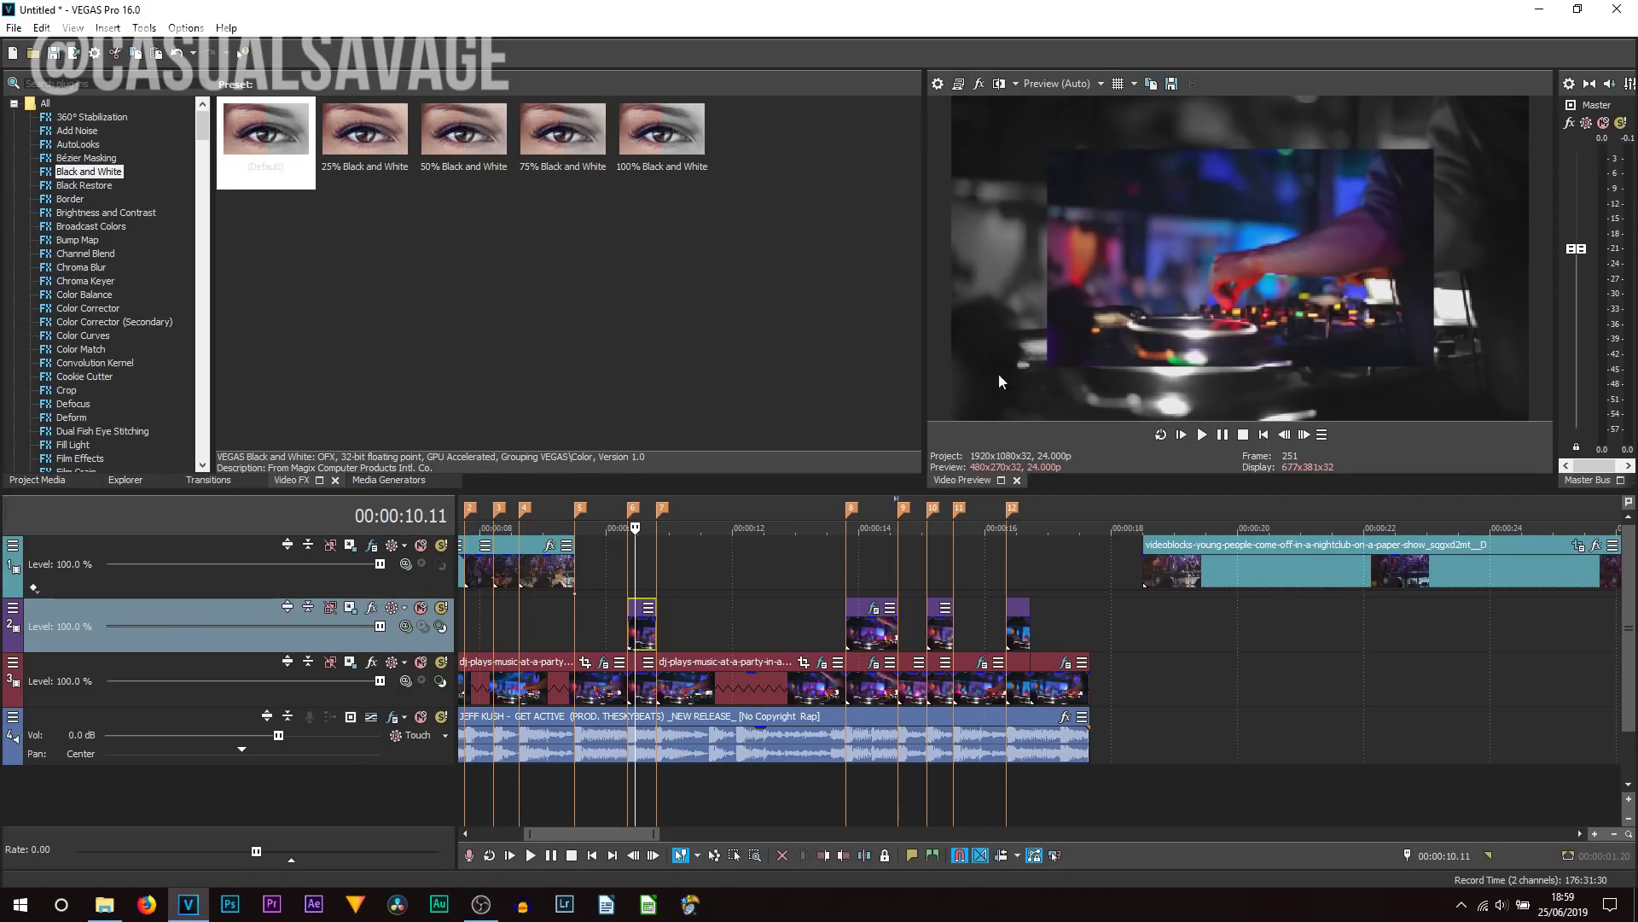
pyautogui.click(406, 691)
pyautogui.rightClick(413, 701)
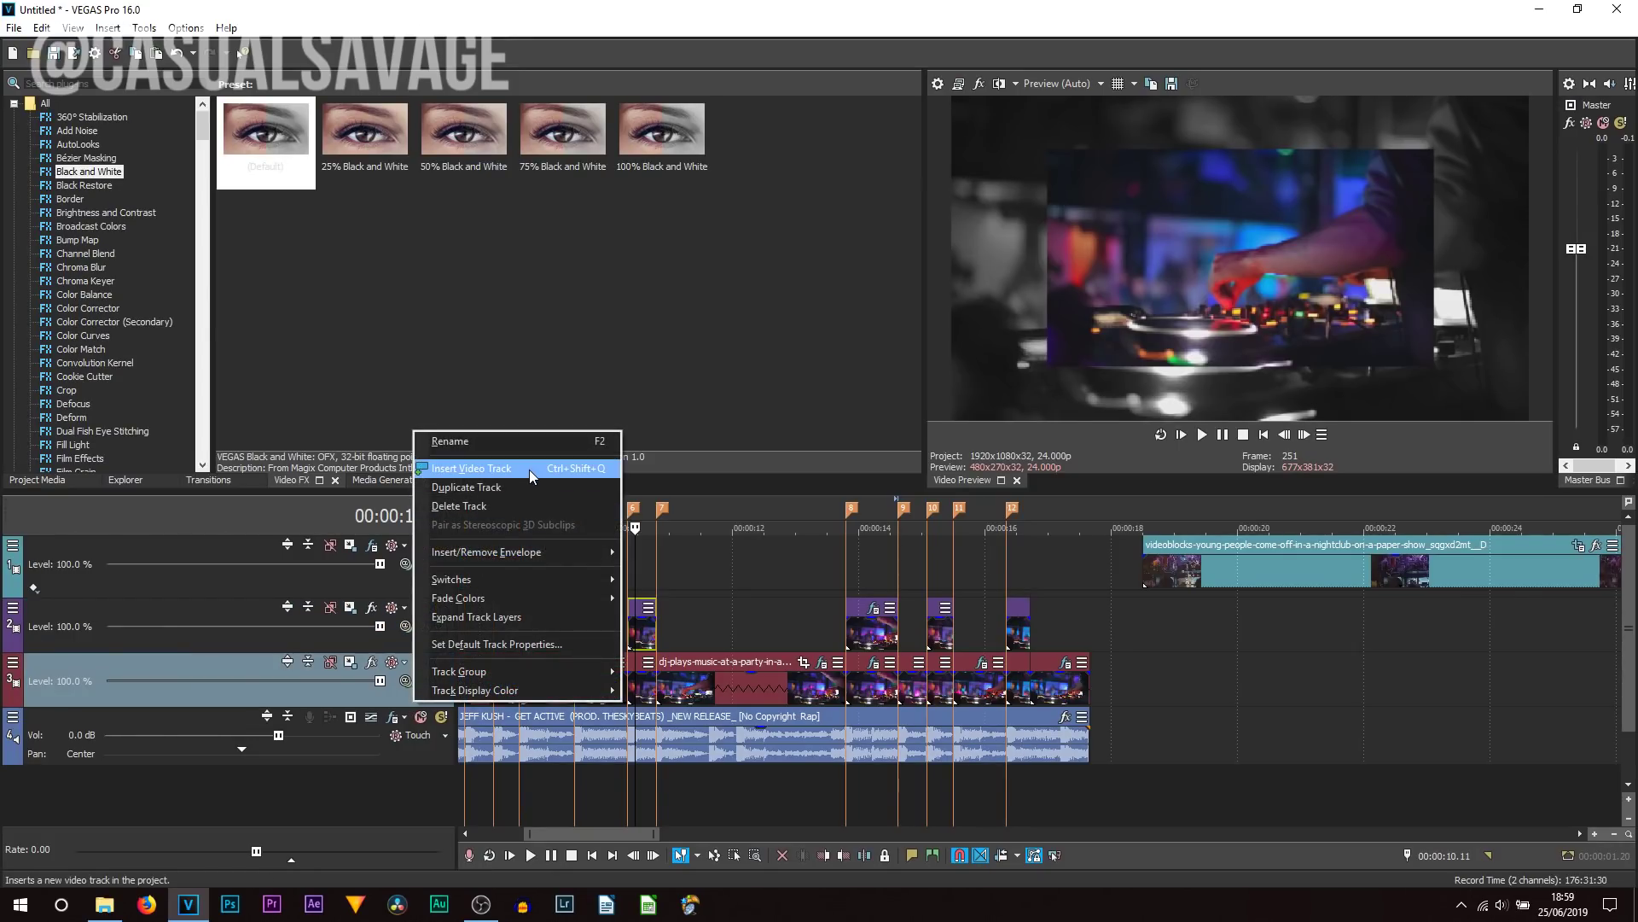
# Step: Insert a new video track with videoplayback.mp4 and move the pink clip to start near 7 seconds
pyautogui.click(529, 469)
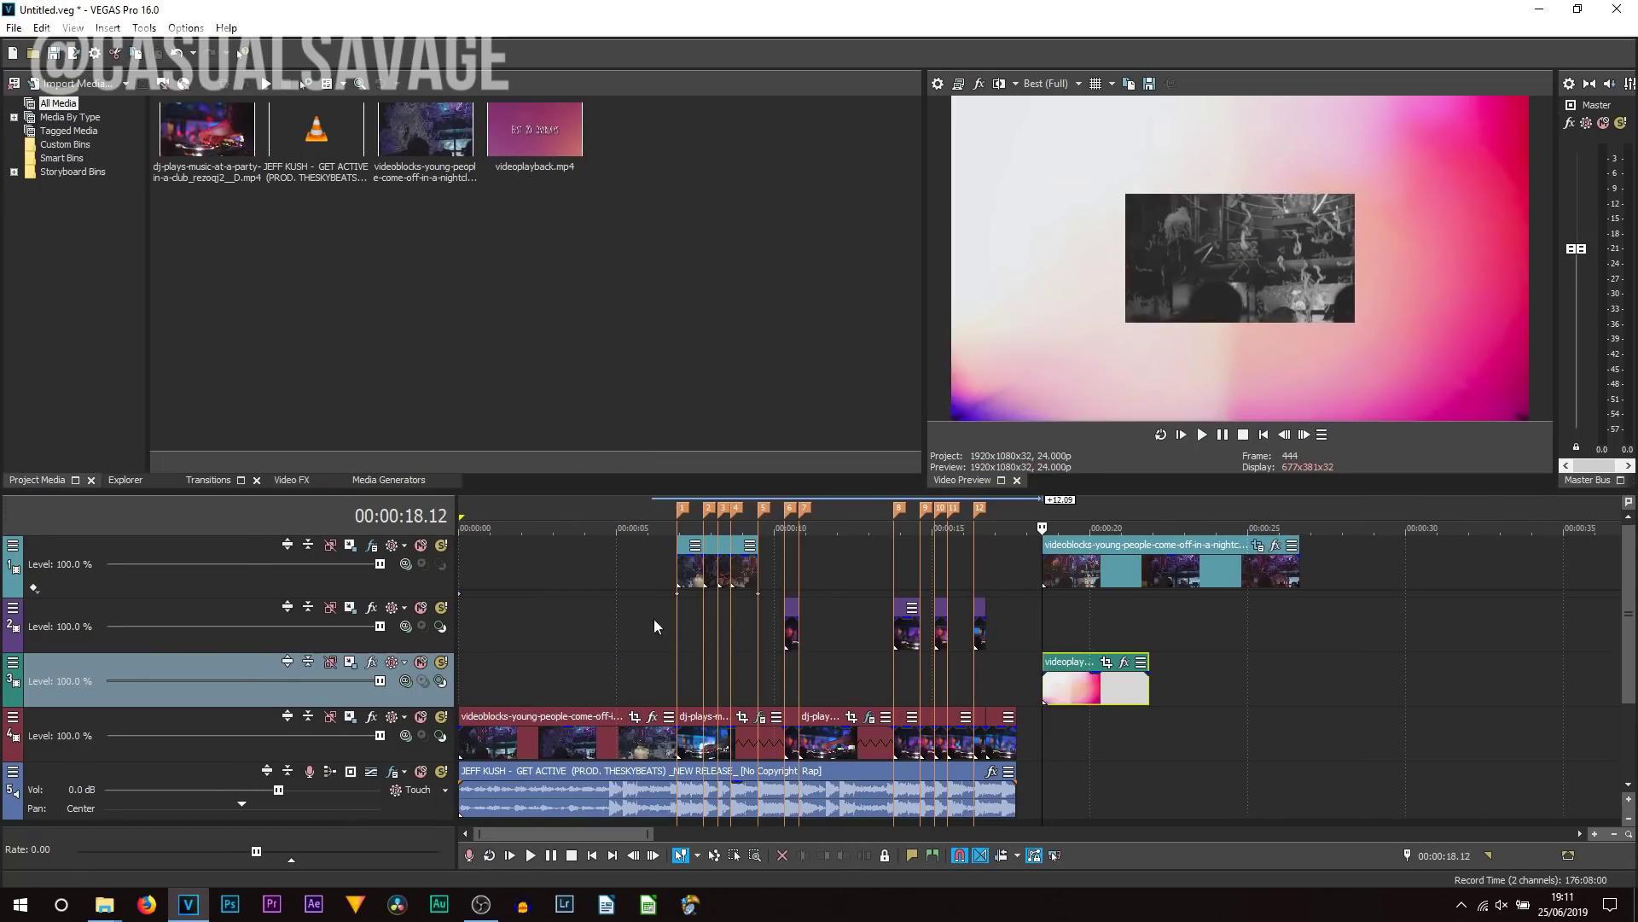
pyautogui.moveTo(1088, 710); pyautogui.dragTo(715, 705)
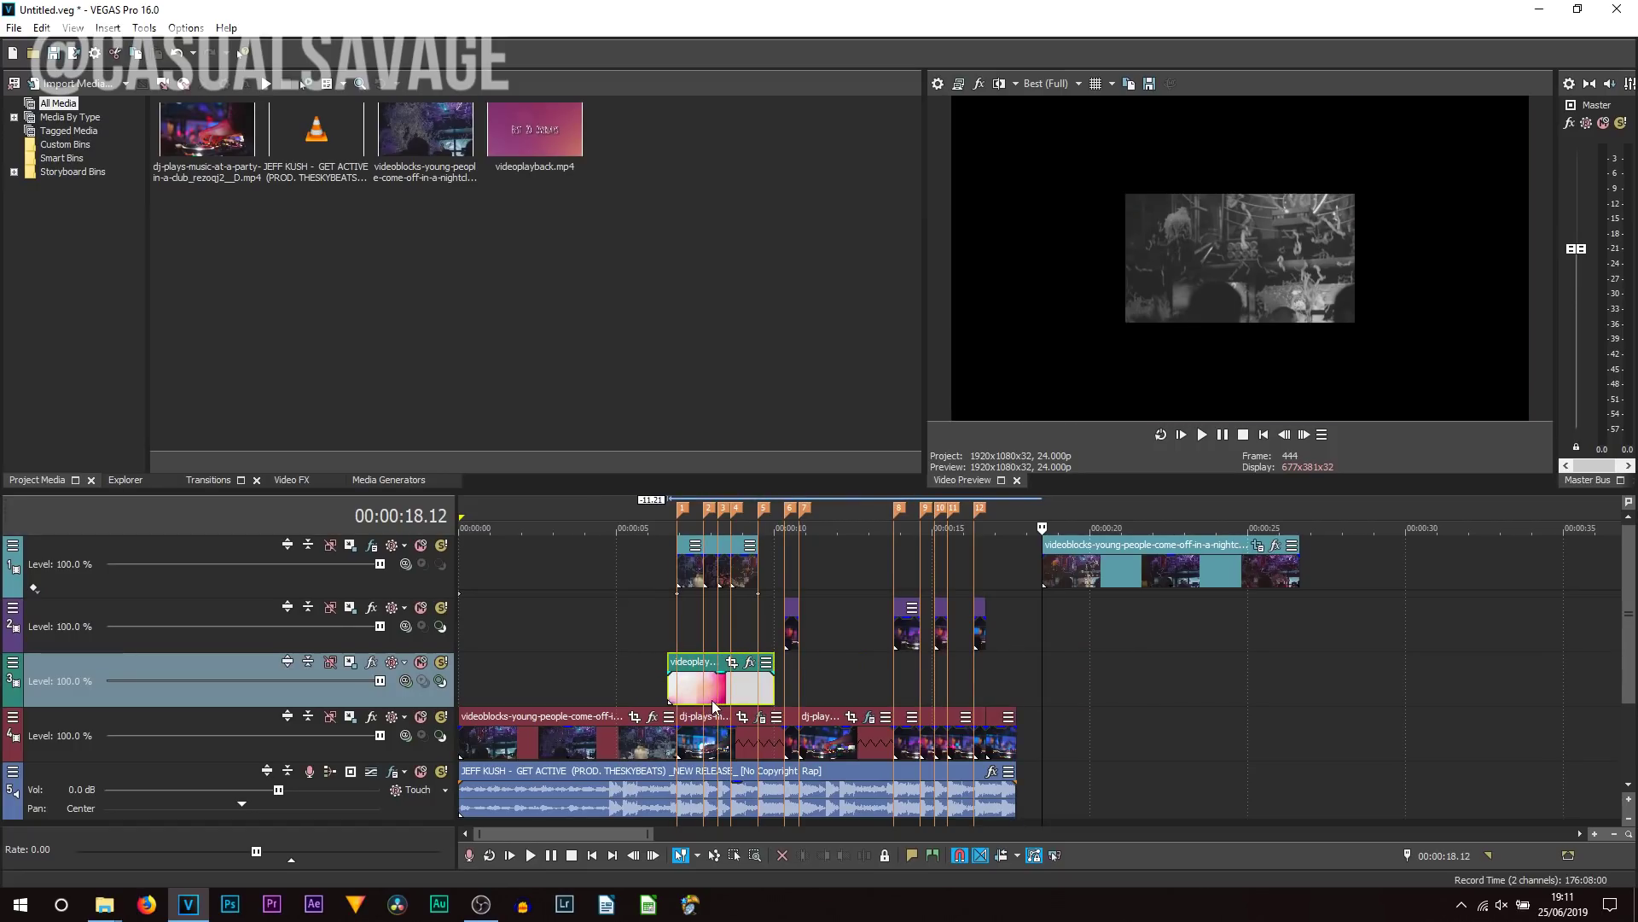
# Step: Nudge the pink overlay later, trim its end to about 9.12 s, and lower opacity to 28%
pyautogui.click(668, 694)
pyautogui.scroll(3, 734, 706)
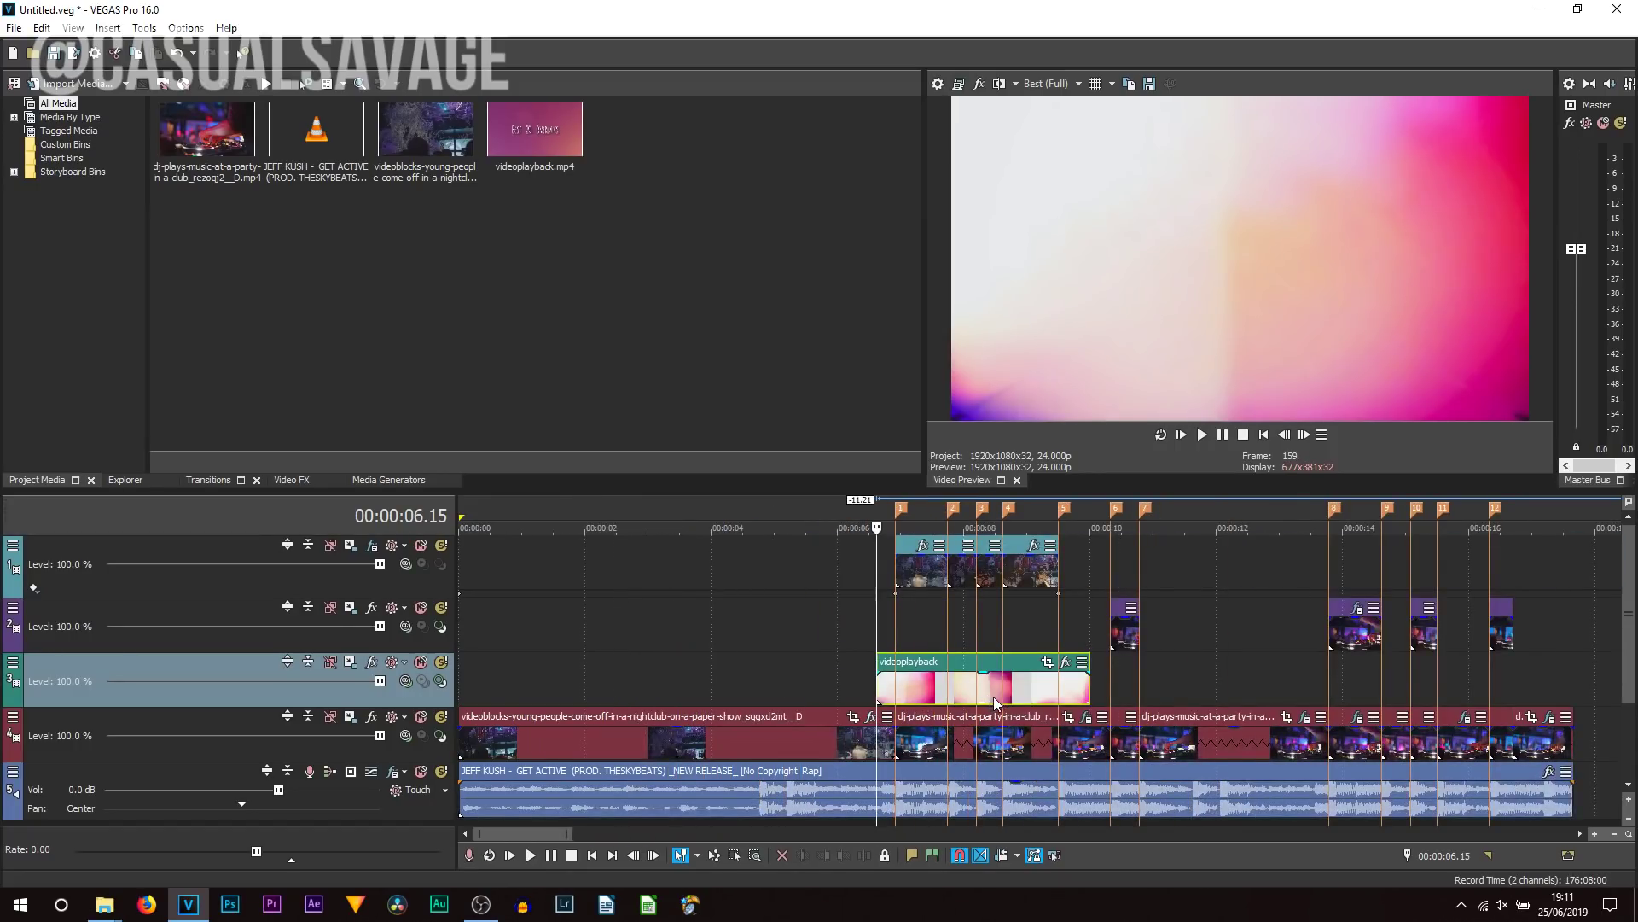
pyautogui.moveTo(983, 701); pyautogui.dragTo(1001, 700)
pyautogui.click(921, 627)
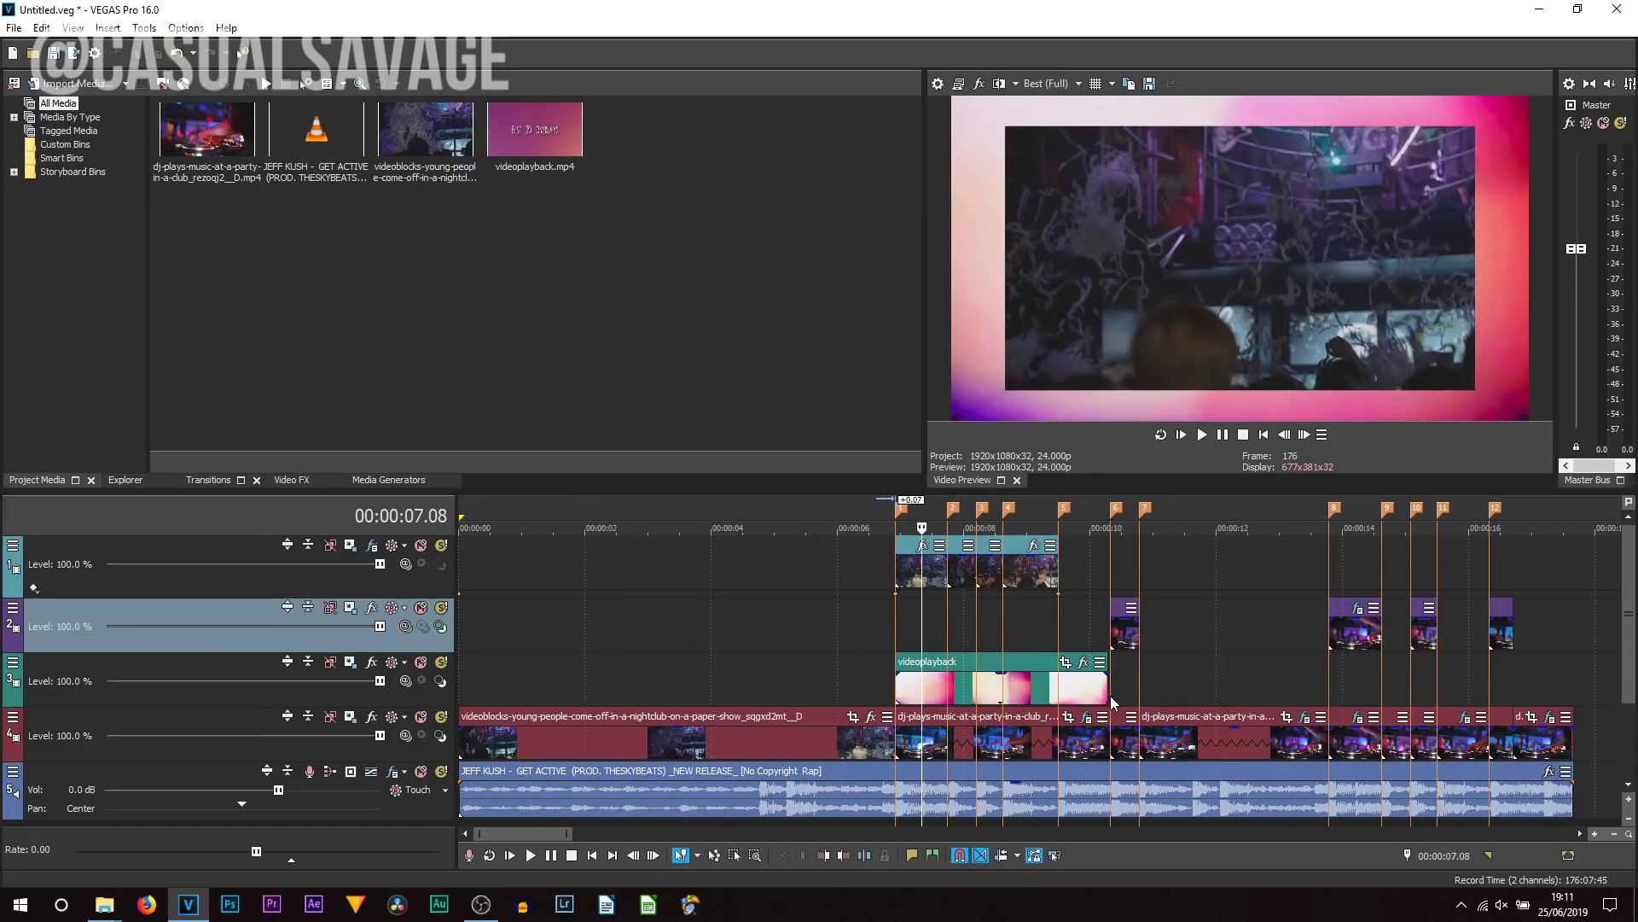
pyautogui.click(1100, 697)
pyautogui.moveTo(1101, 696); pyautogui.dragTo(1058, 696)
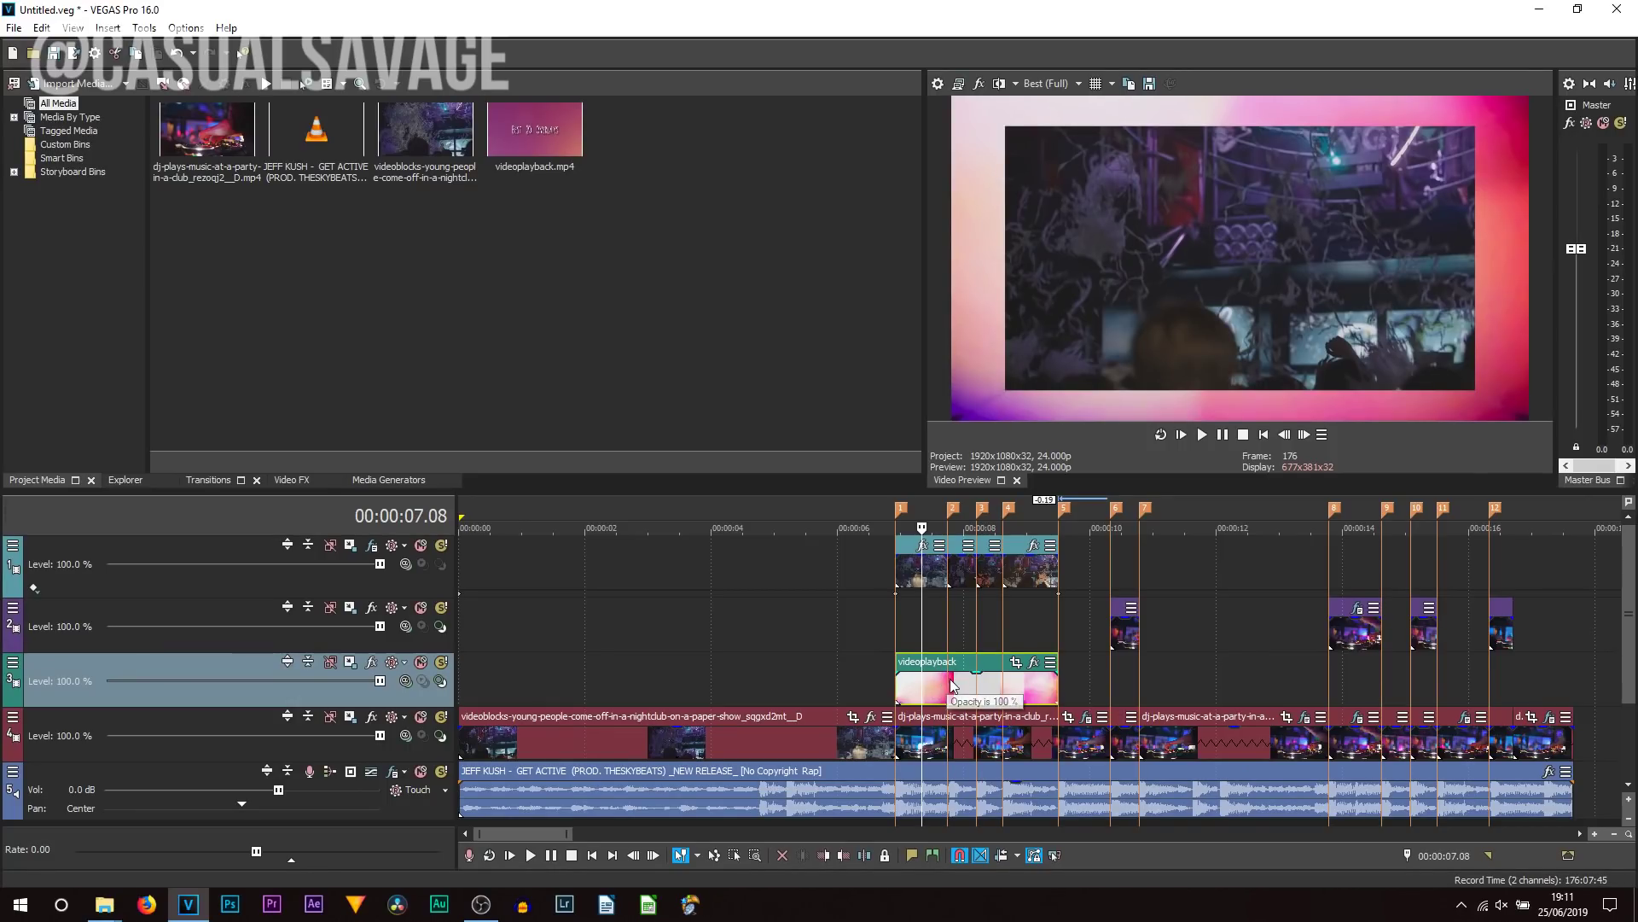
pyautogui.moveTo(948, 673); pyautogui.dragTo(981, 702)
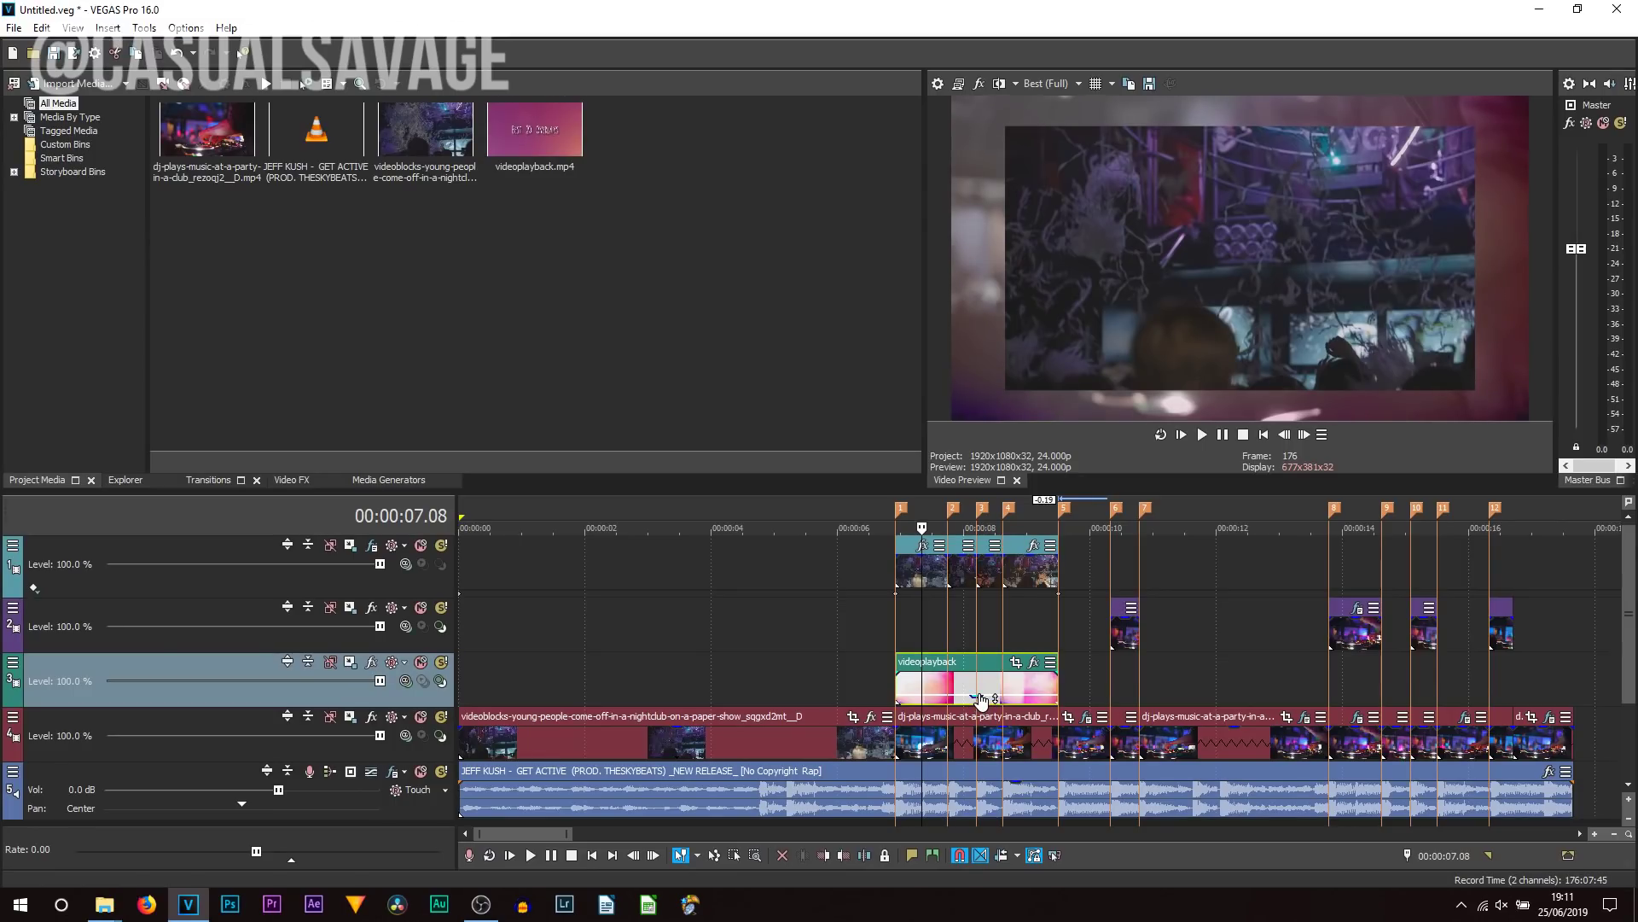
pyautogui.click(1052, 83)
# Step: Set preview quality to Preview (Auto) and play the pink-overlay section, stopping at 07.18
pyautogui.moveTo(1084, 139)
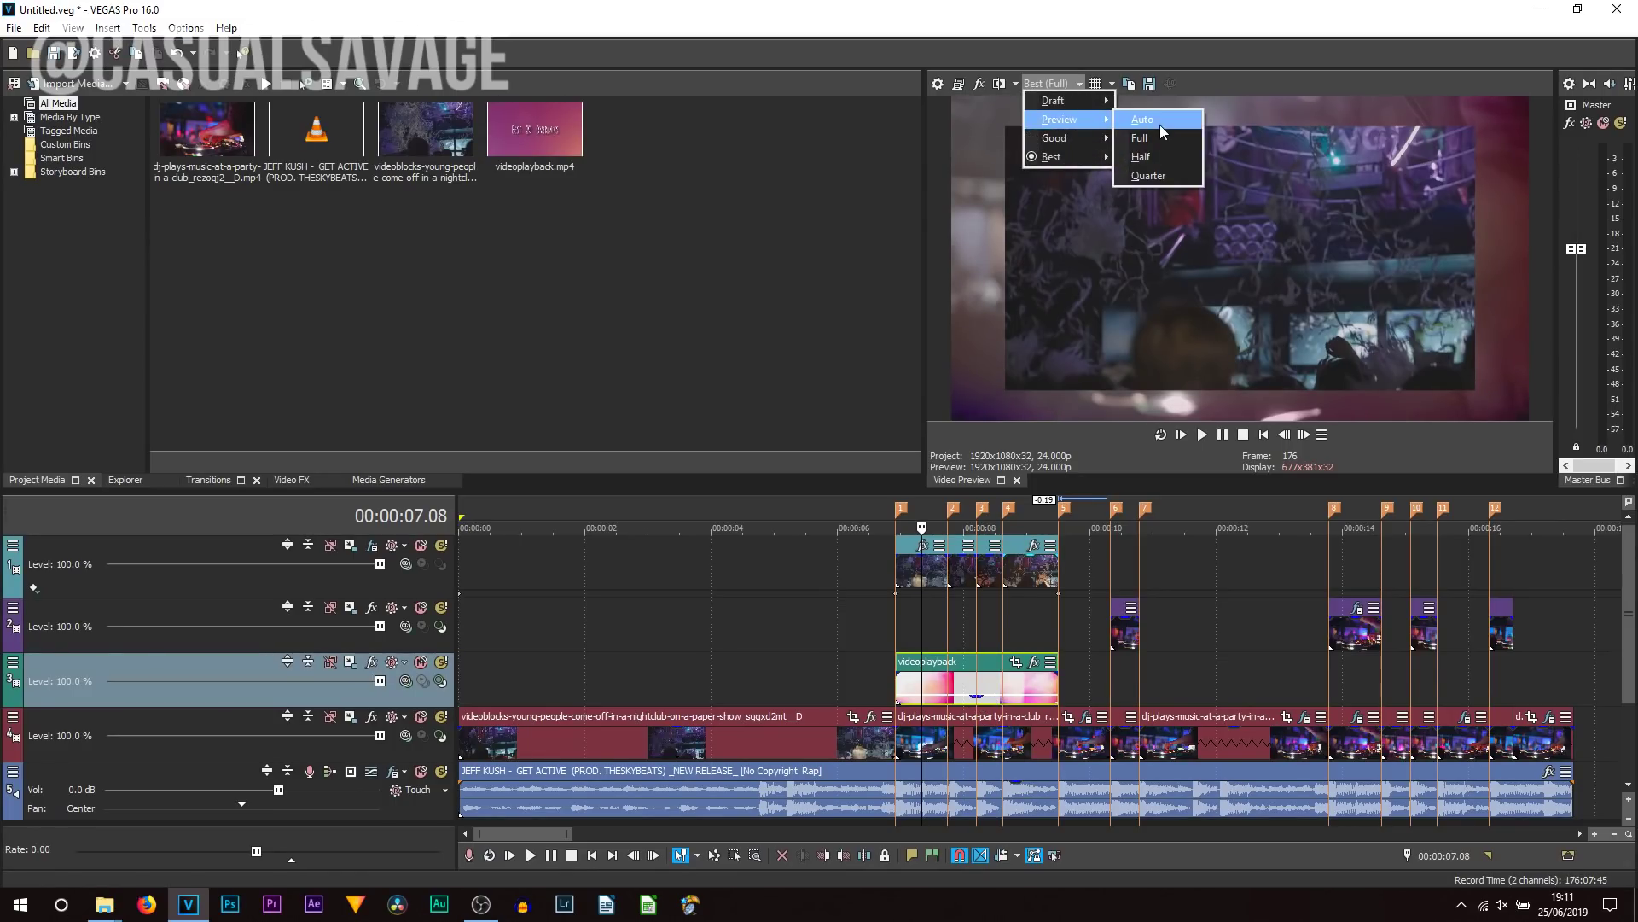
pyautogui.click(1144, 120)
pyautogui.click(874, 679)
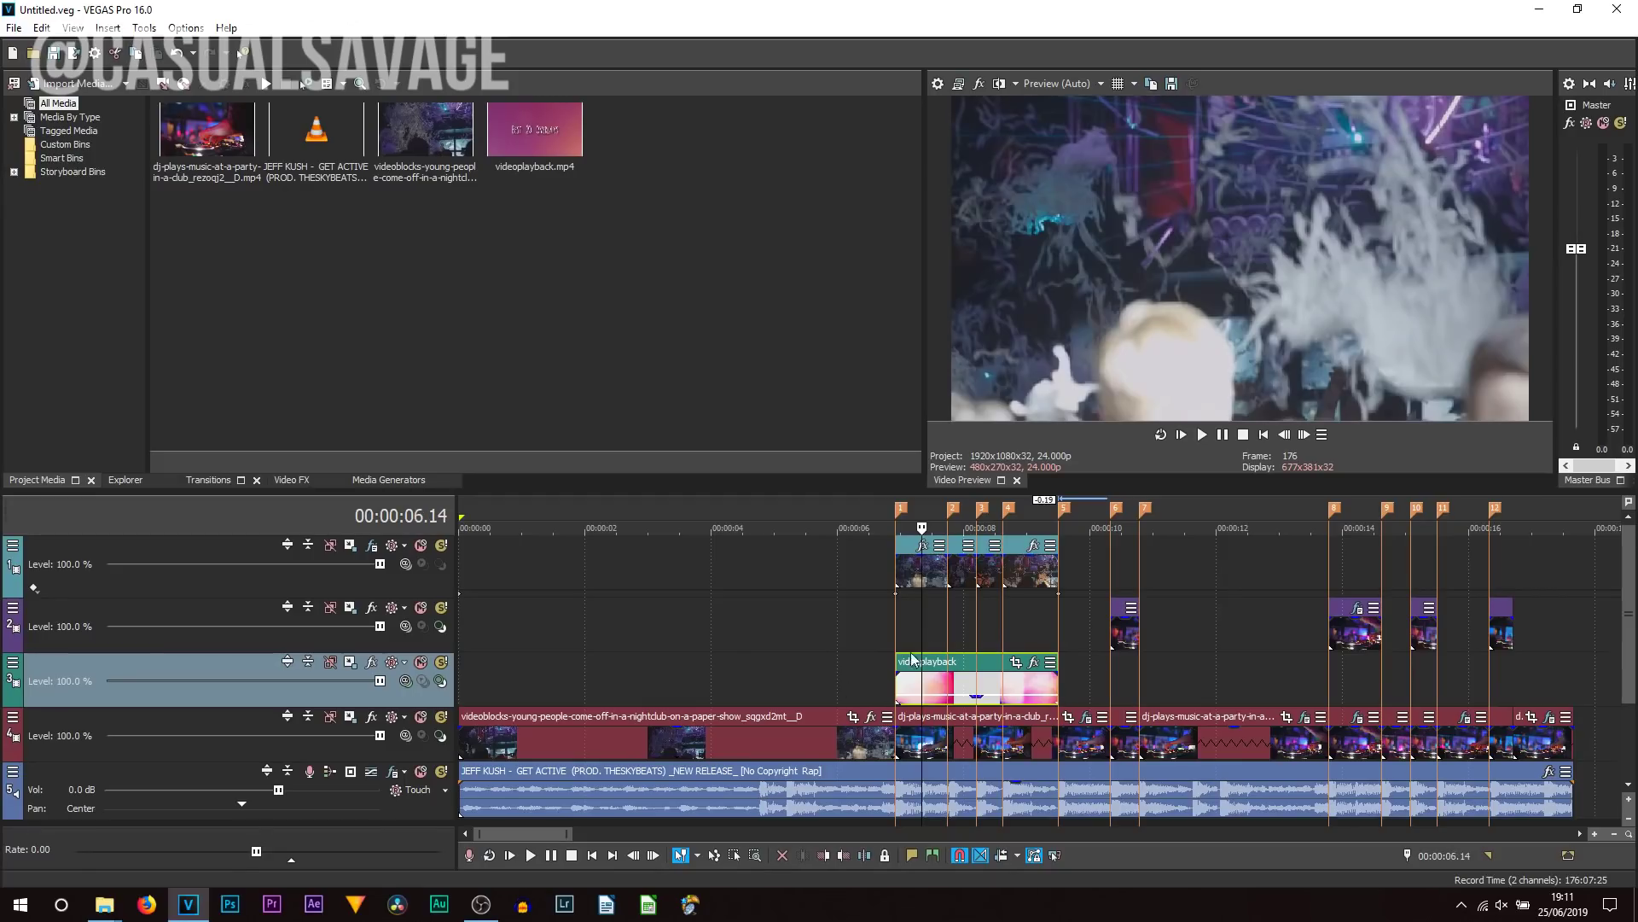
pyautogui.click(1222, 438)
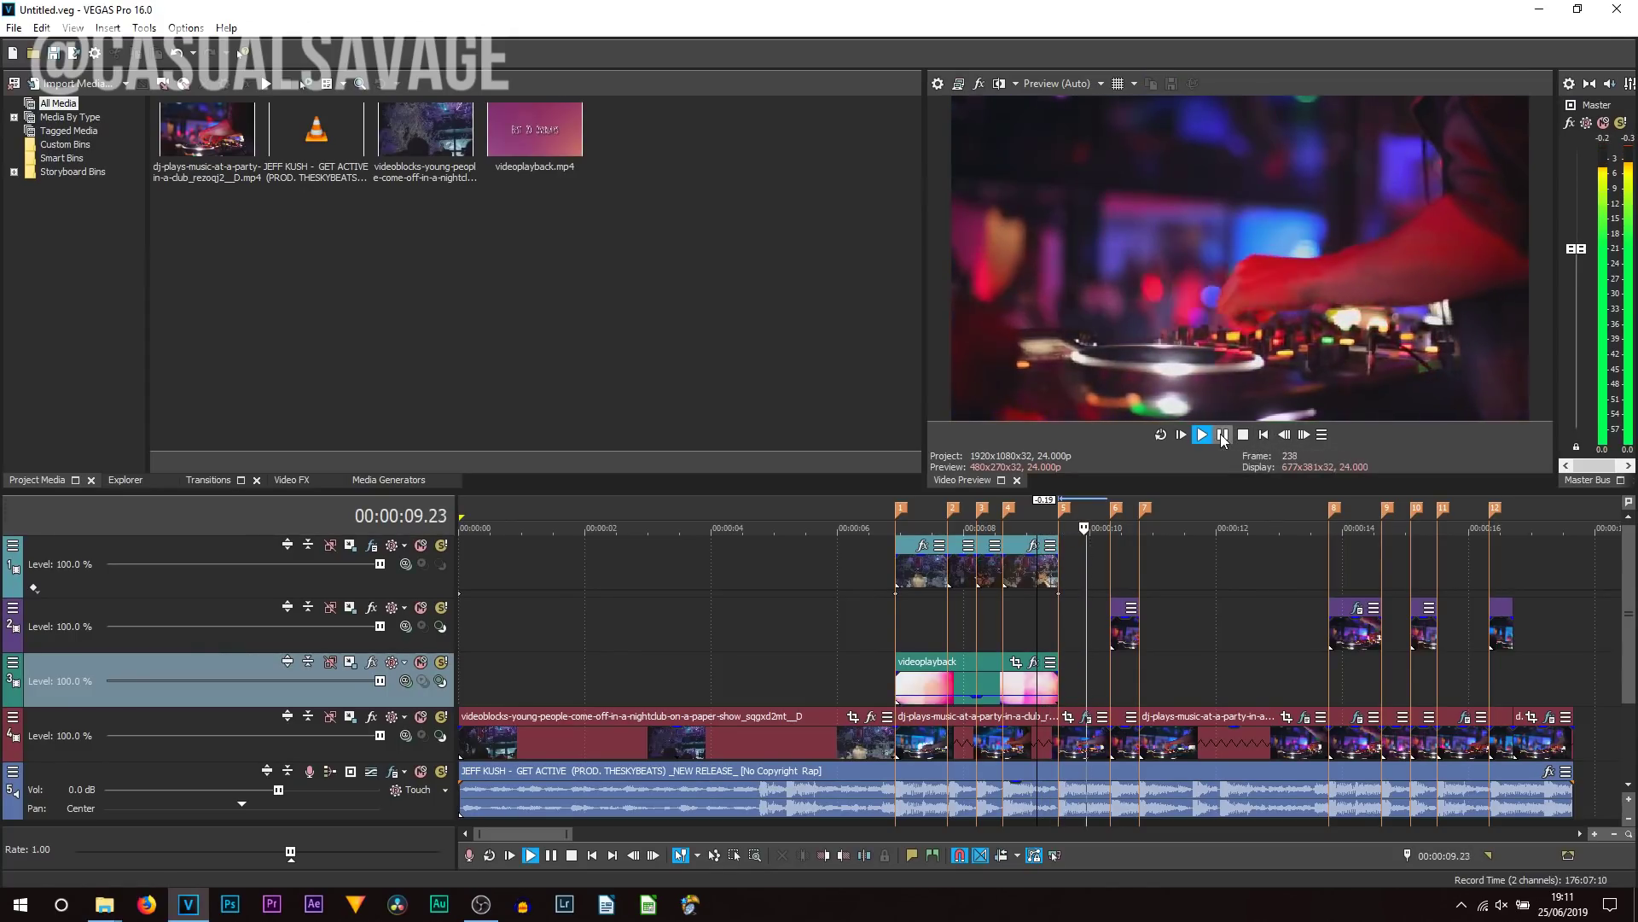
pyautogui.click(1222, 435)
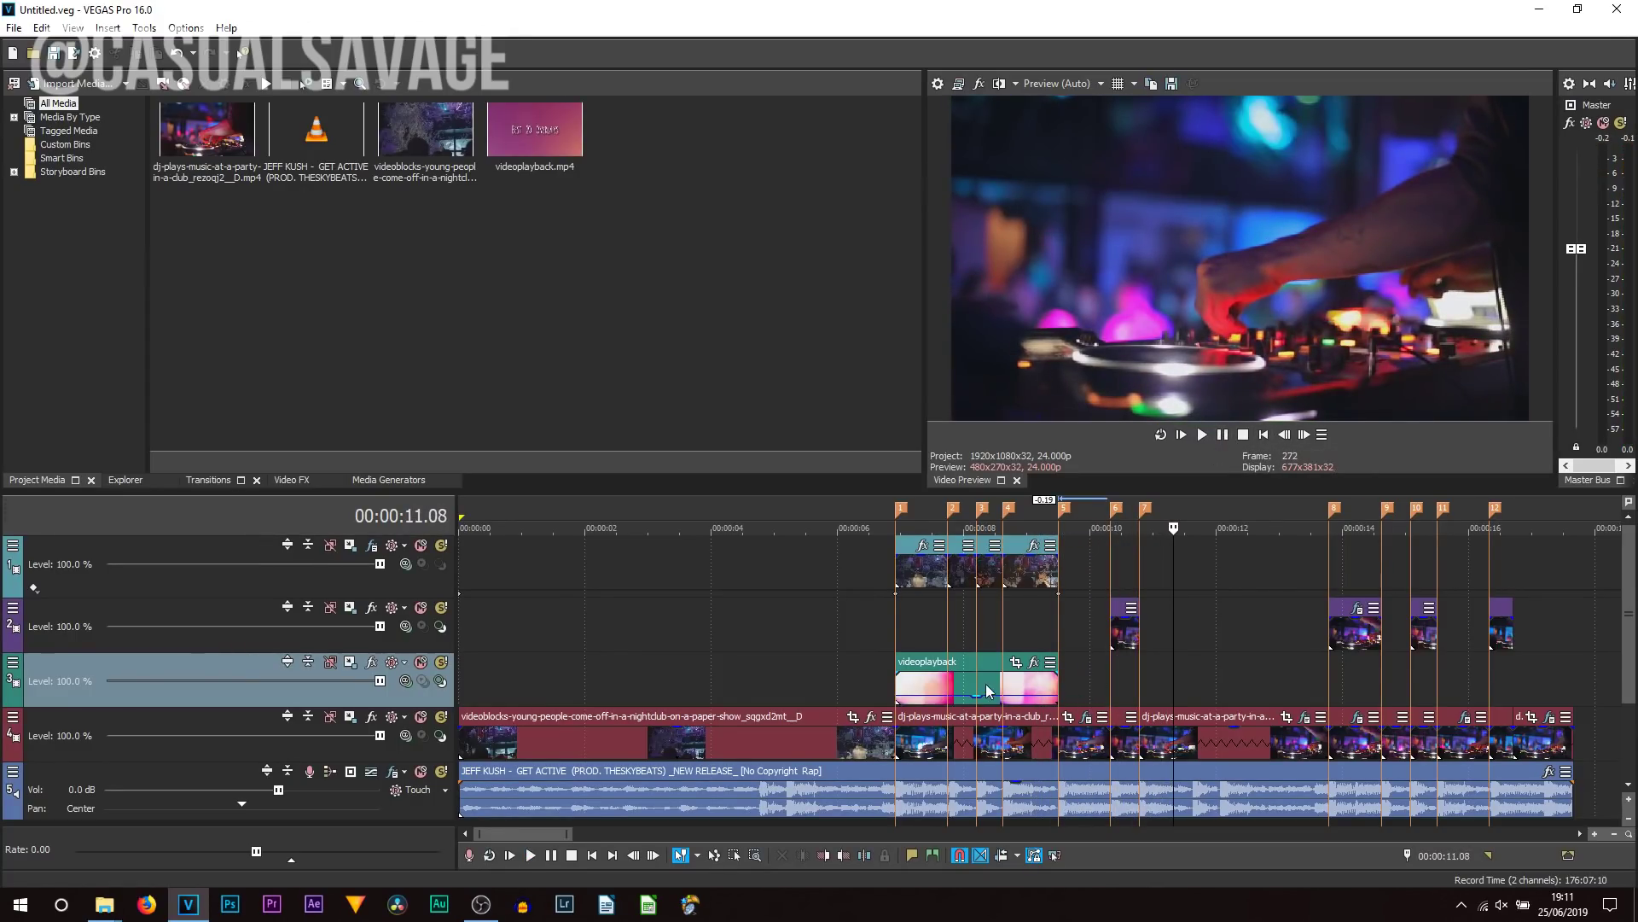
pyautogui.click(948, 619)
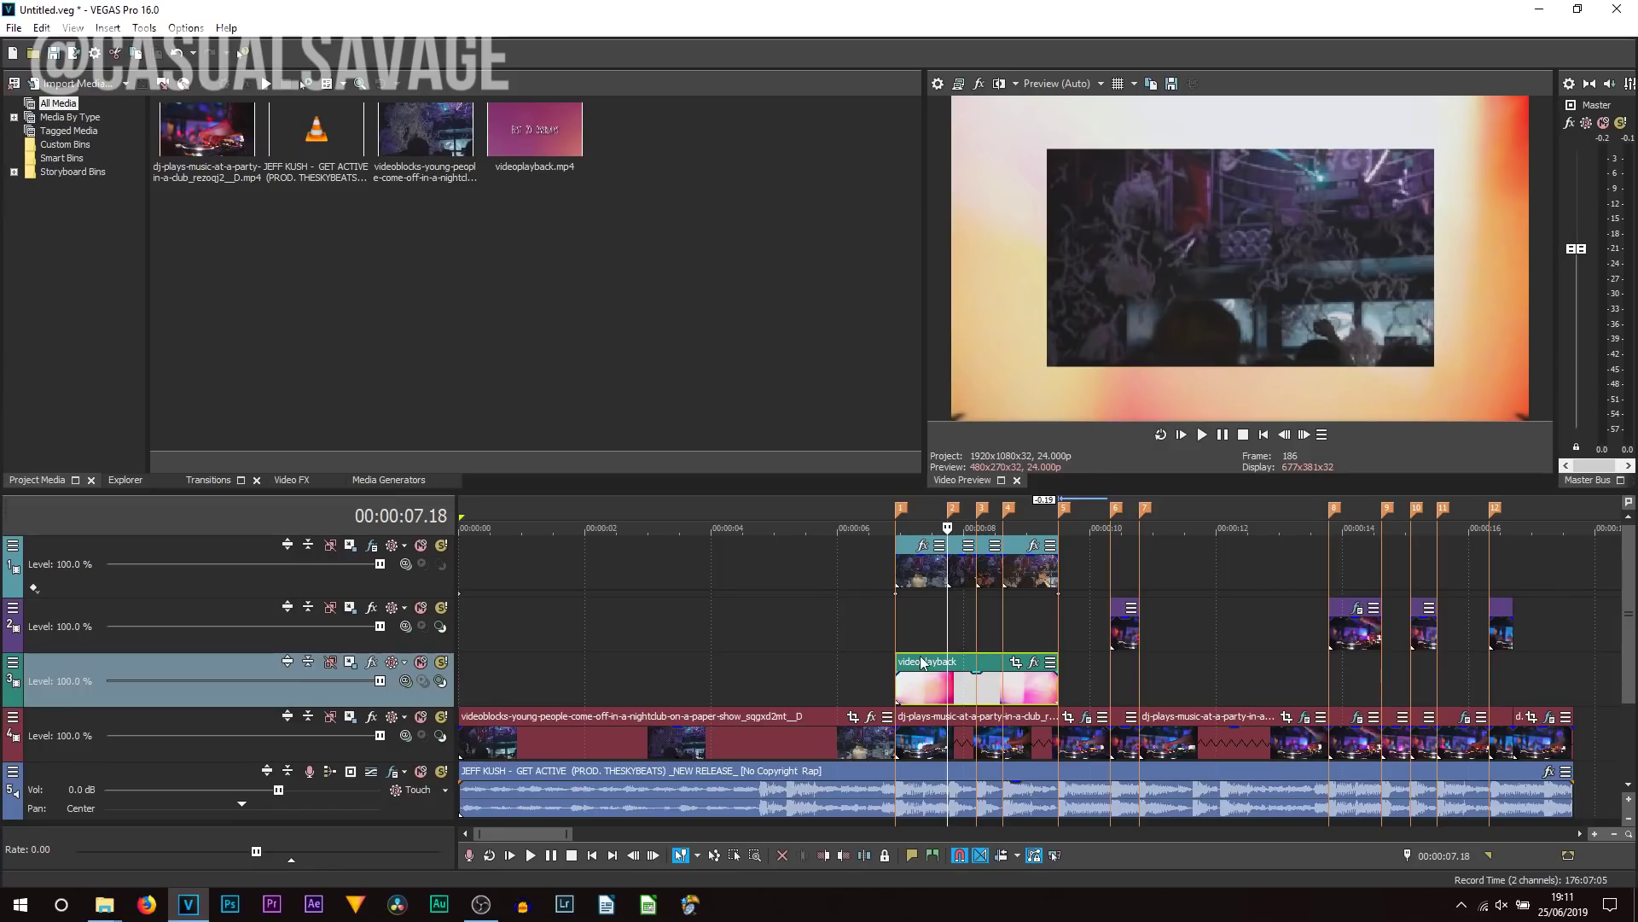
pyautogui.click(402, 682)
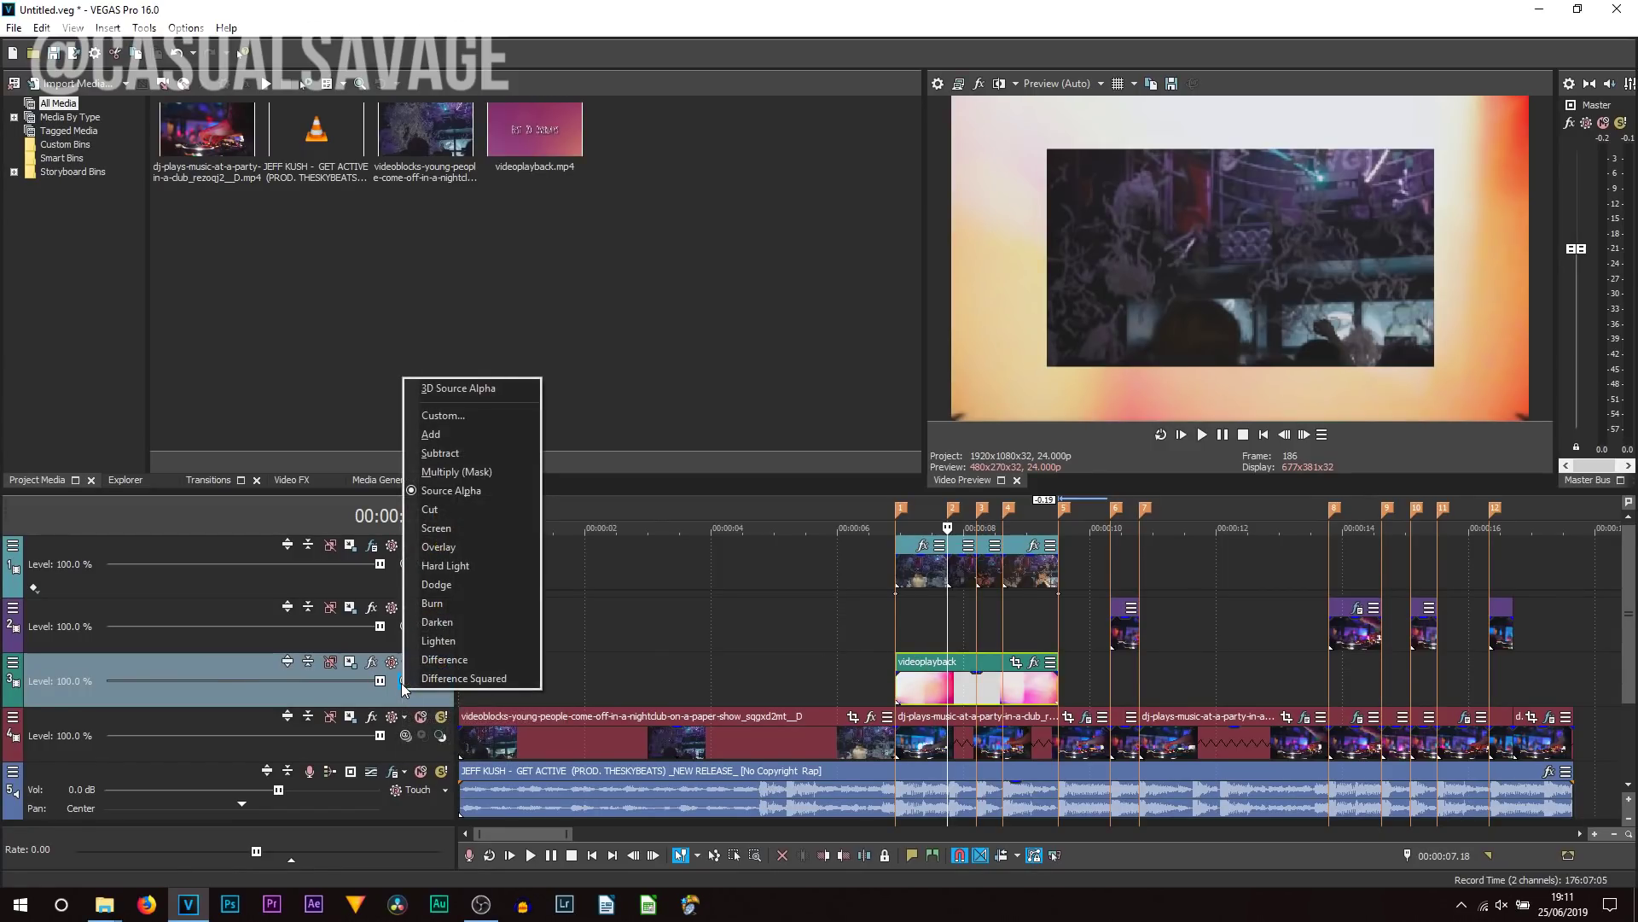
# Step: Set the pink overlay track's compositing mode to Lighten and check the frame at 07.08
pyautogui.click(509, 642)
pyautogui.click(921, 695)
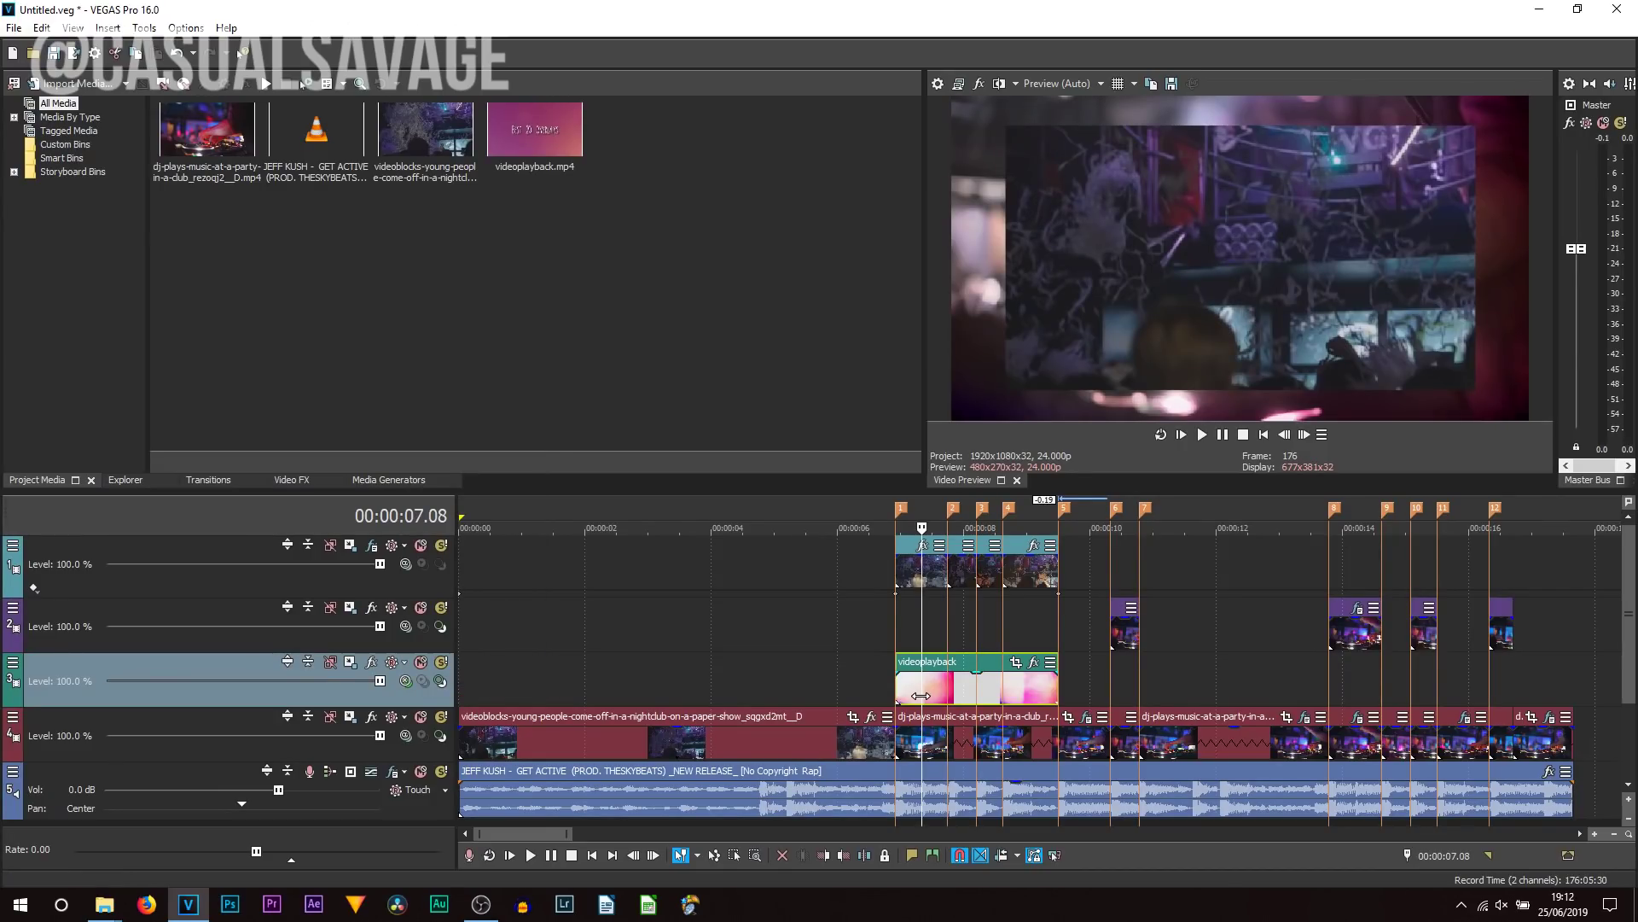